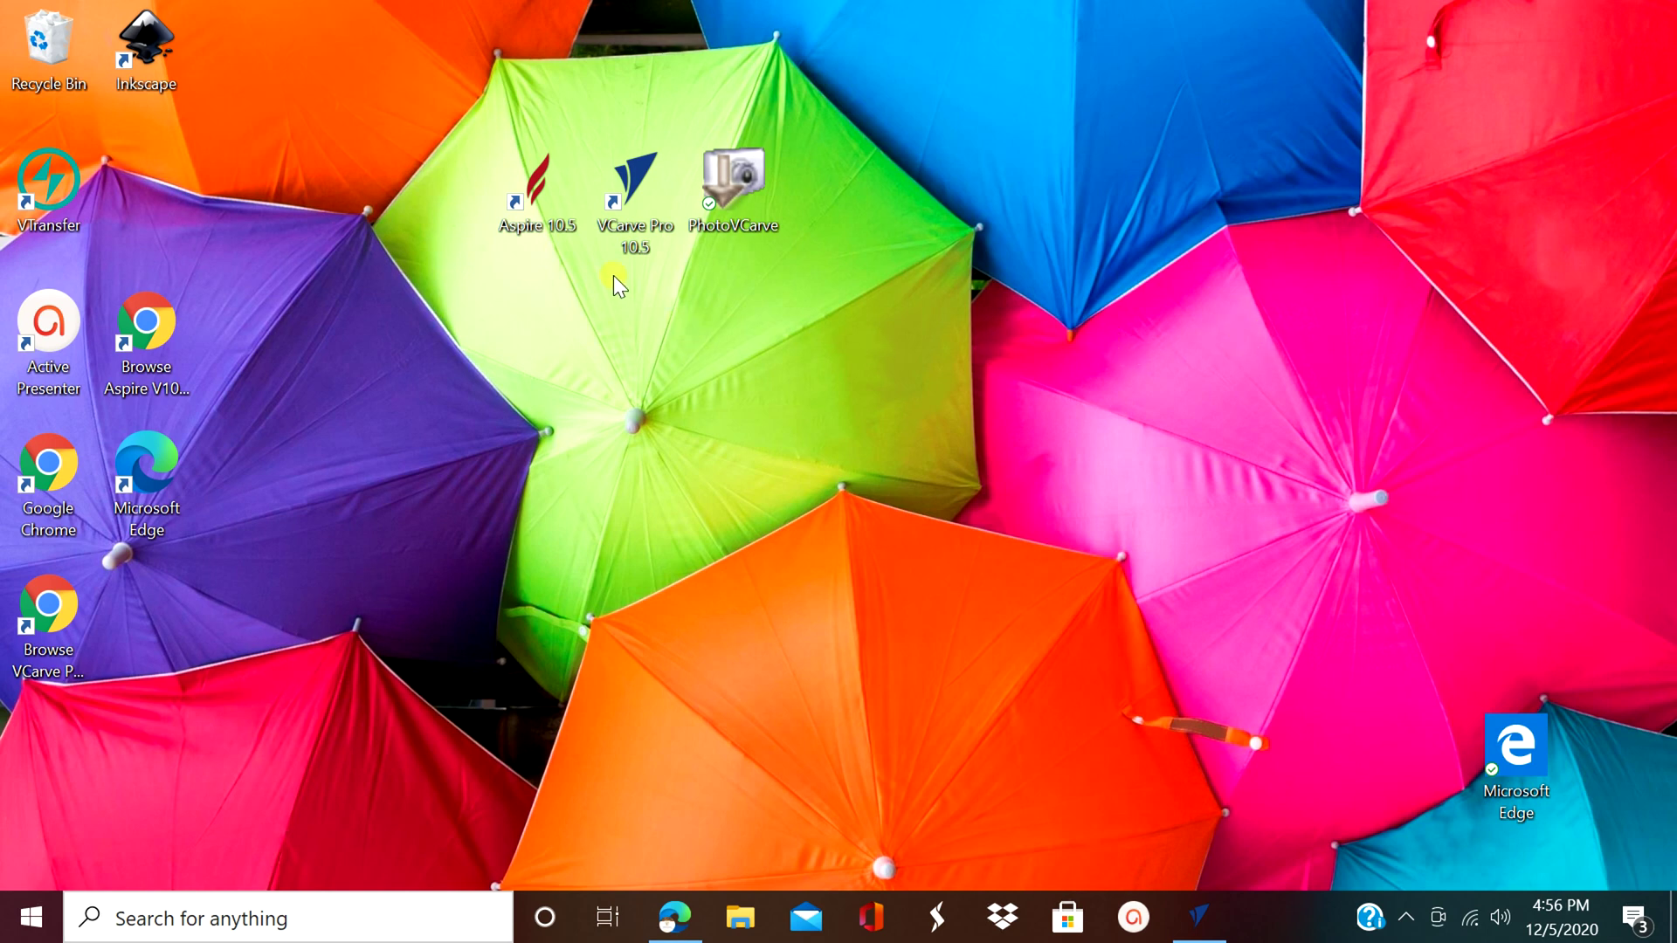
Start Aspire and create a new single-sided job, accepting the 18.5 x 9.625 x 0.75 inch job setup.
double_click(531, 182)
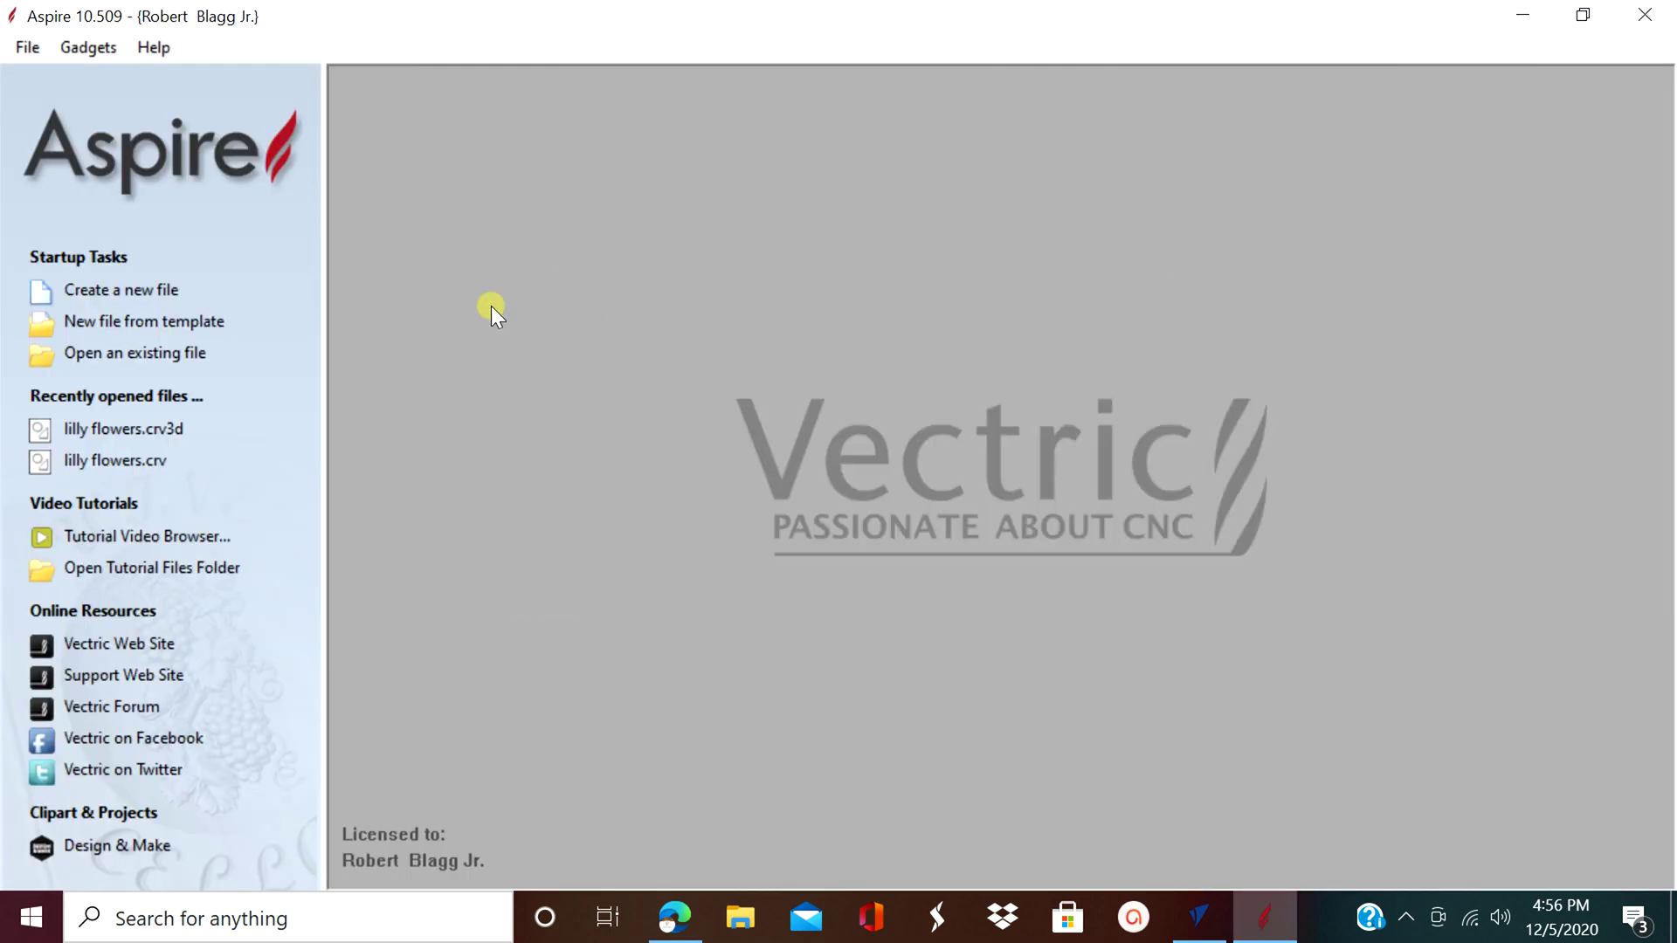
left_click(164, 292)
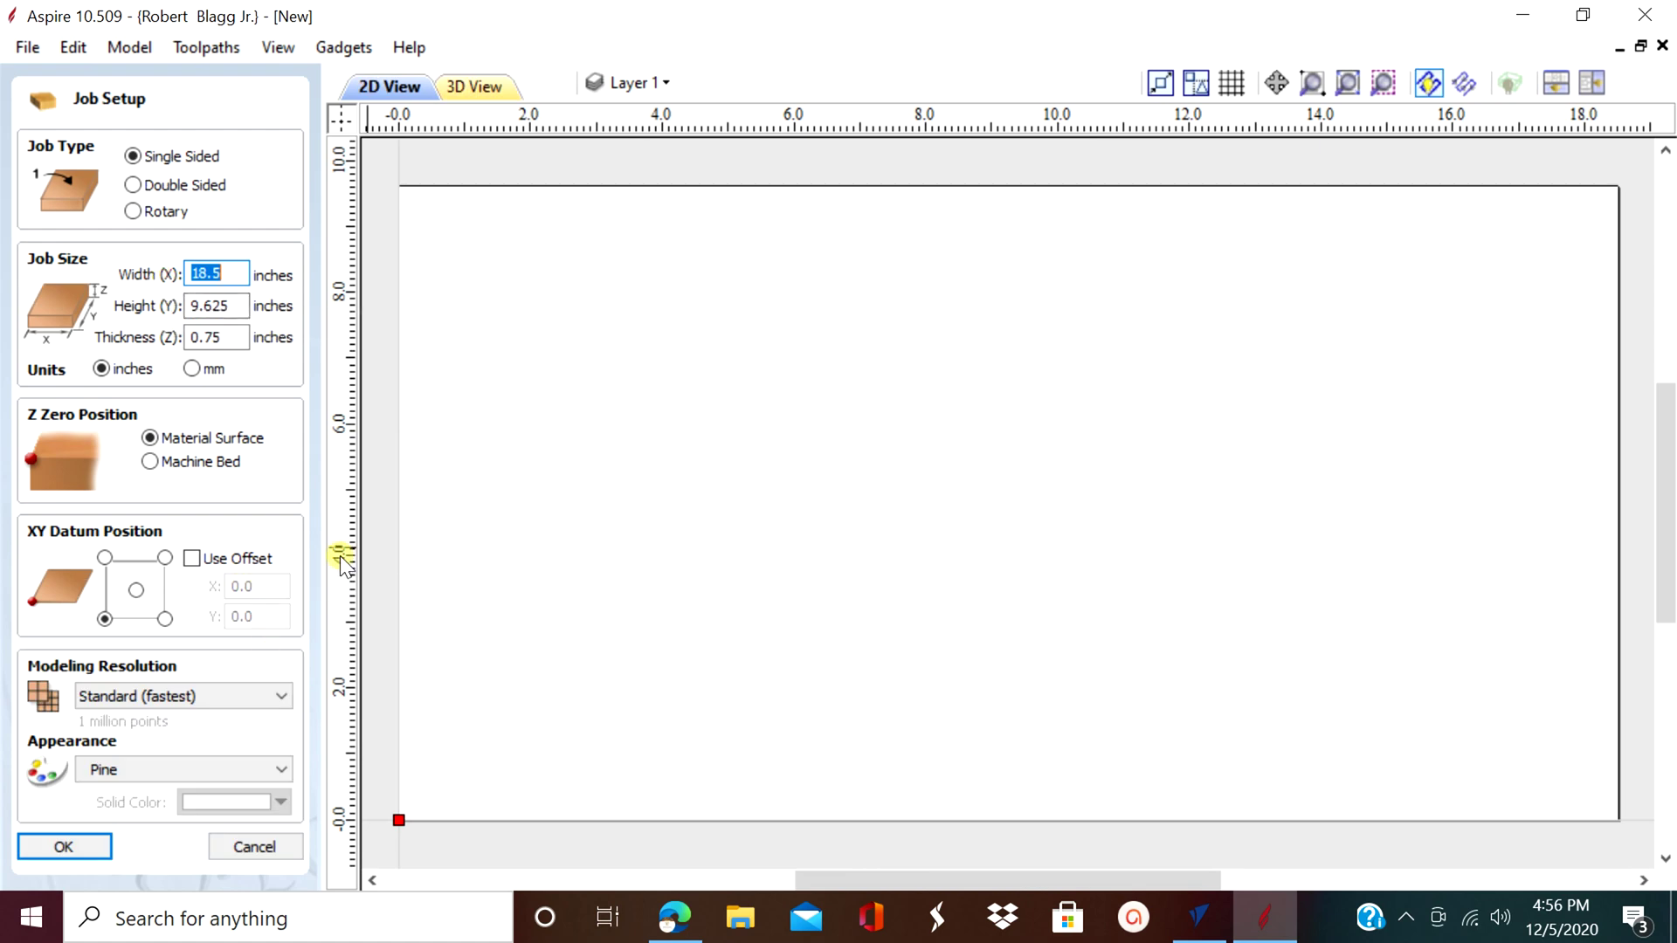
left_click(70, 845)
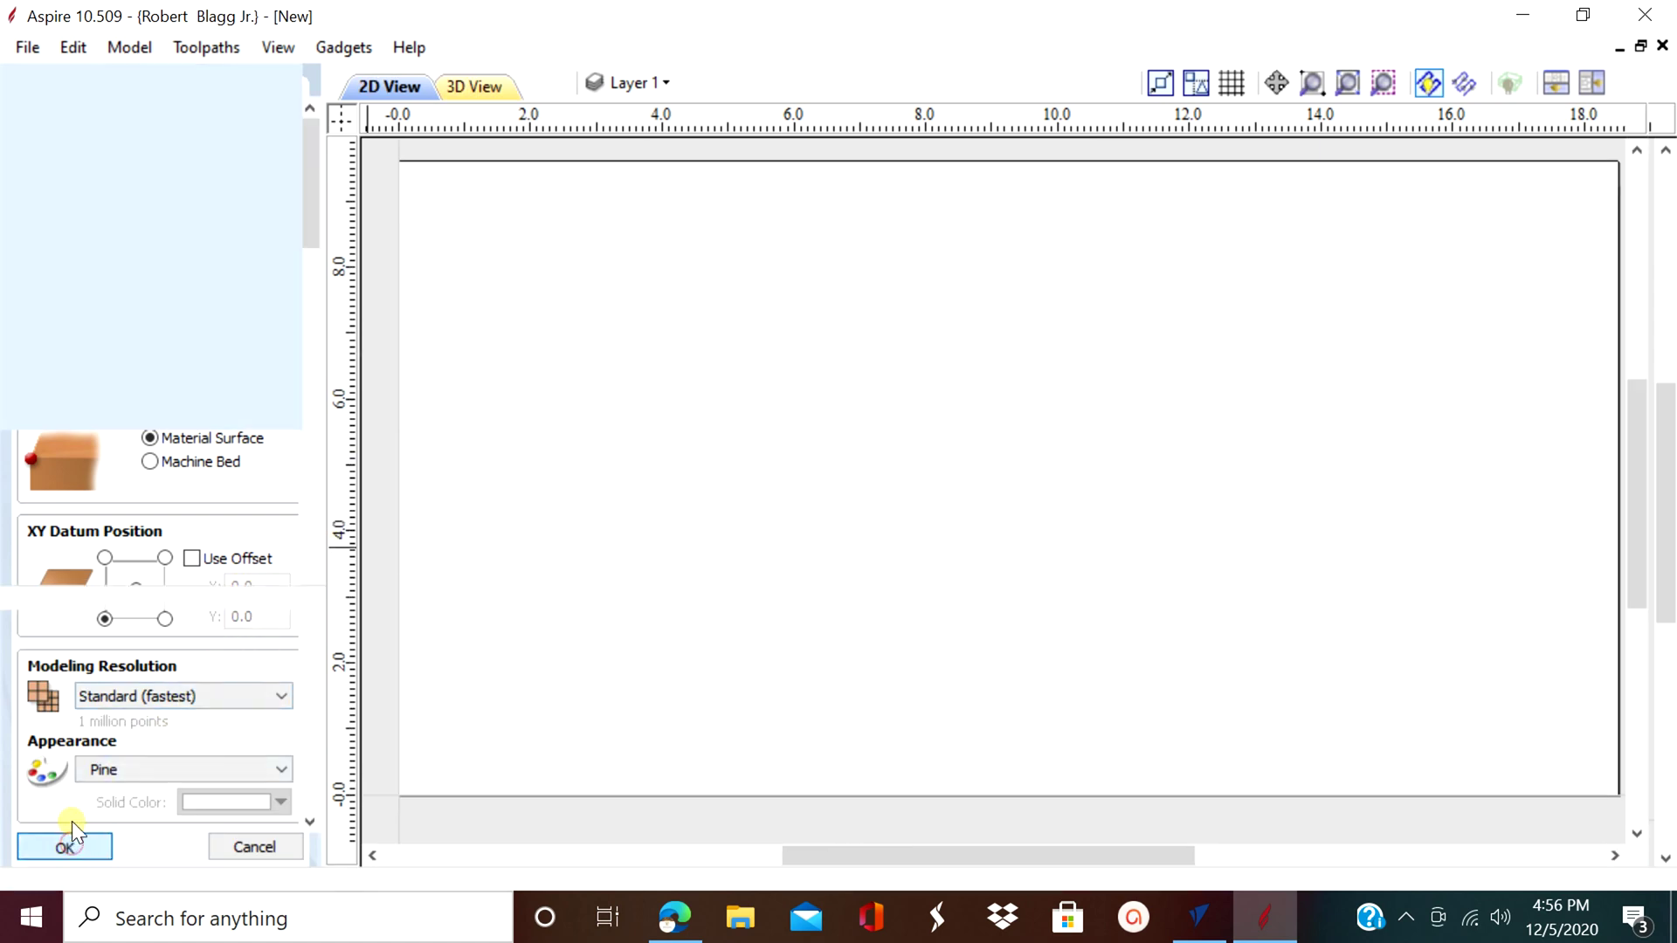
Display the Tool Database for the new job.
mouse_move(1662, 109)
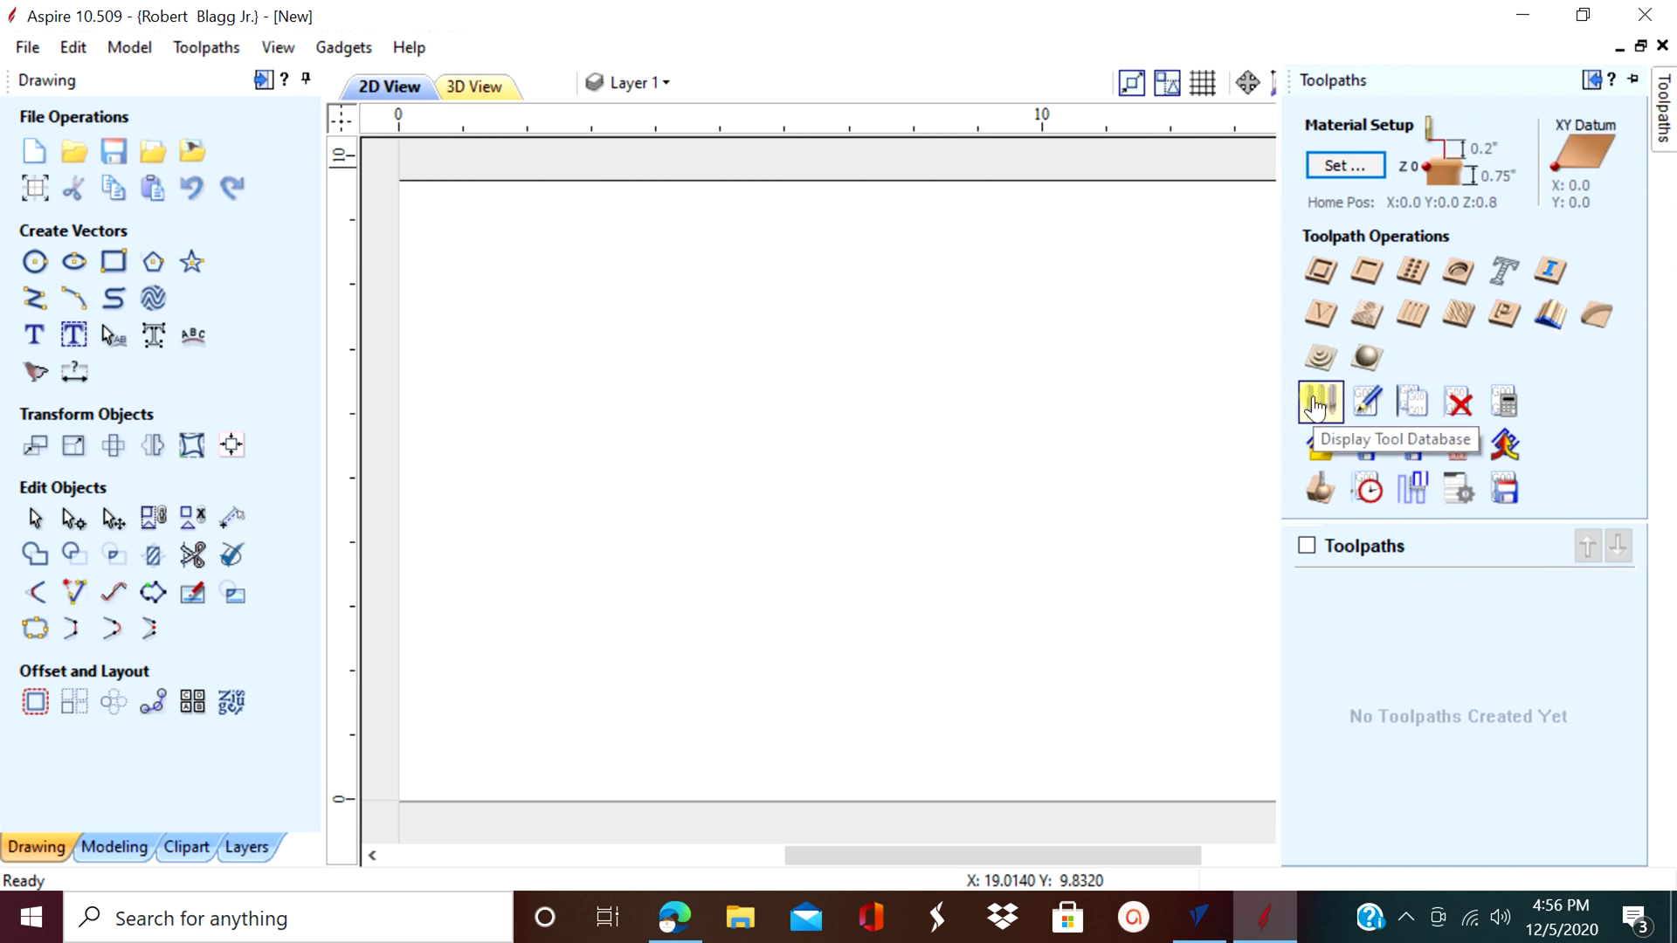
left_click(1316, 404)
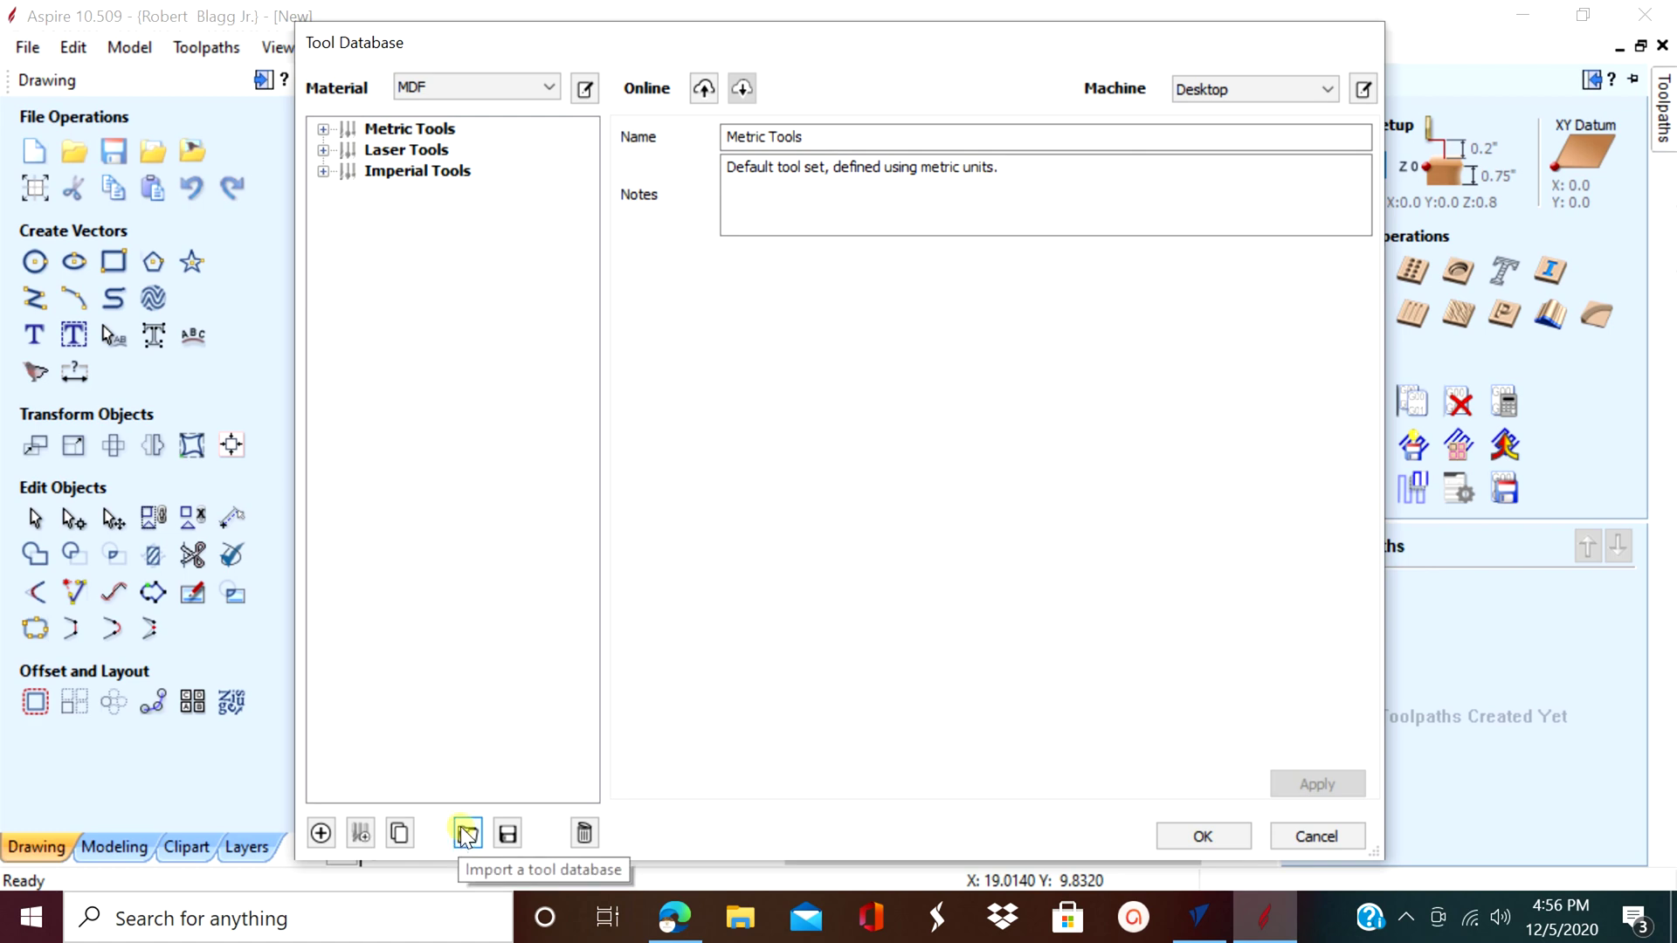
Switch to Microsoft Edge, review the installation instructions on the Amana Tool Vectric Library page, and download the Vectric .tool File Database.
left_click(686, 931)
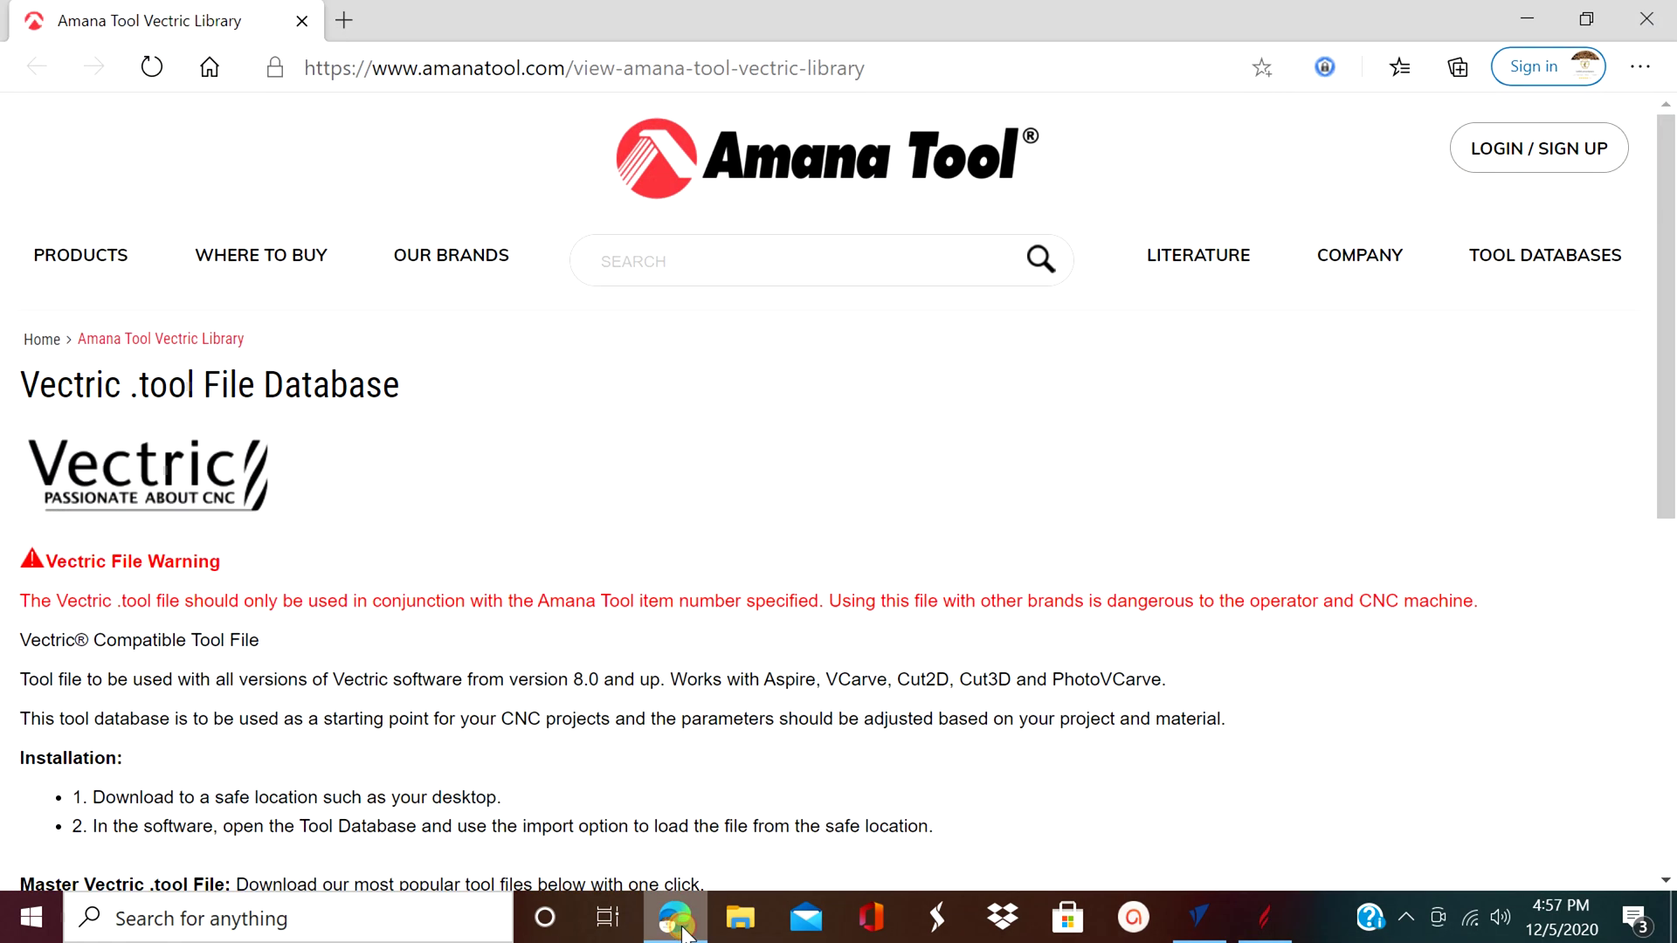
left_click_drag(878, 67, 218, 86)
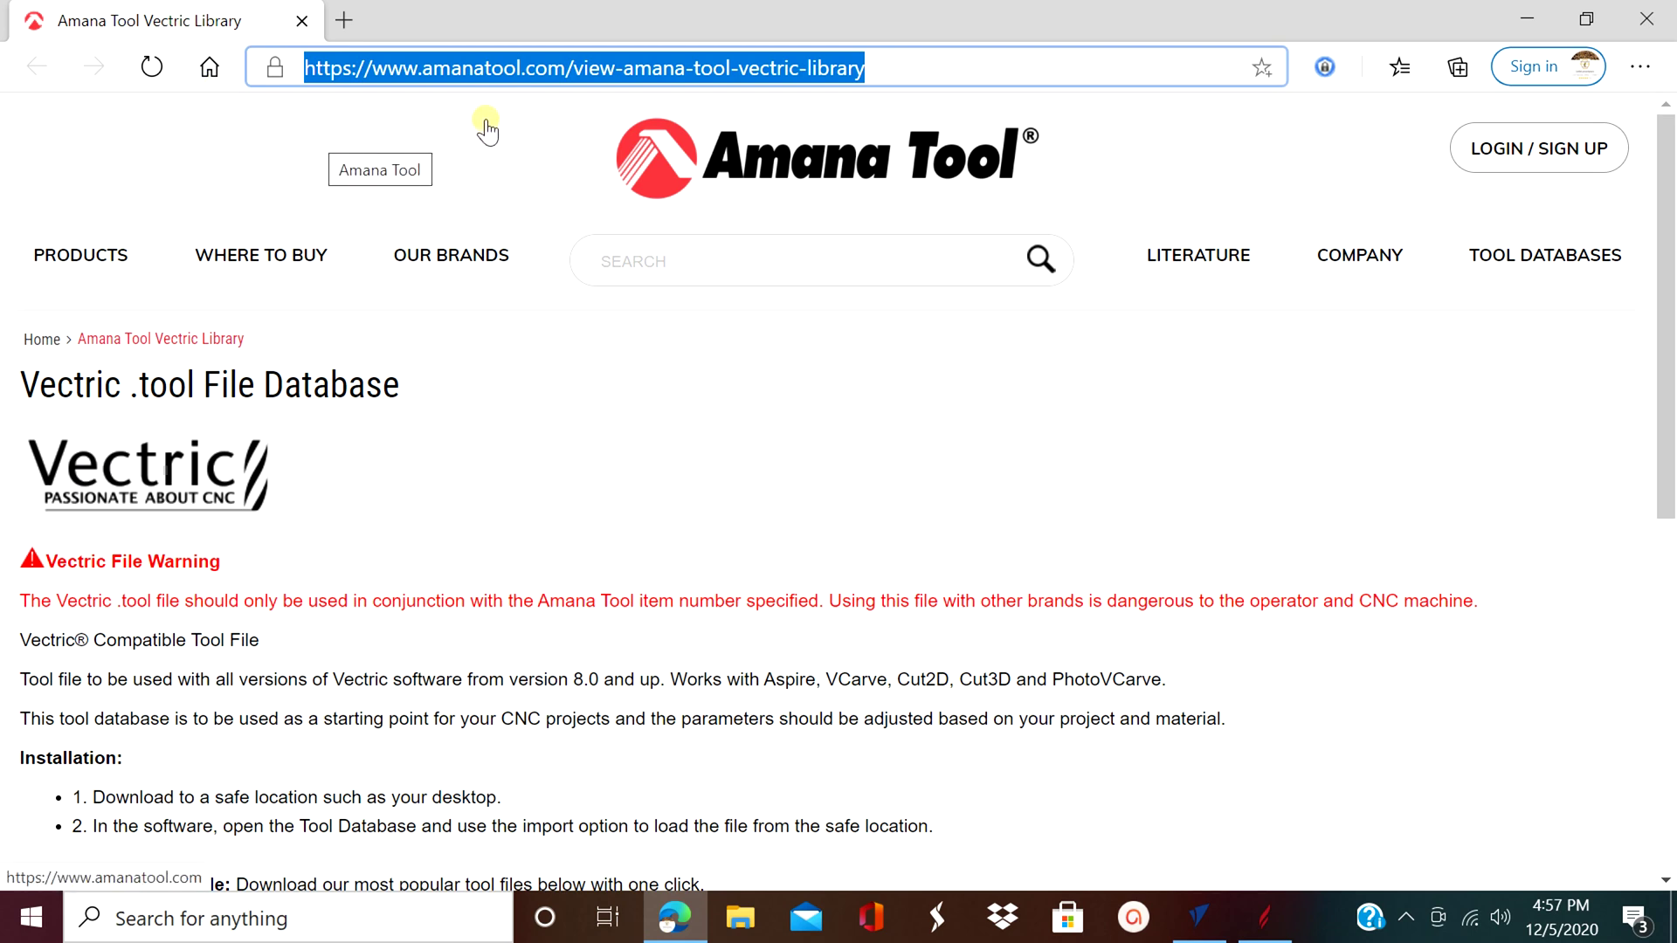
mouse_move(524, 258)
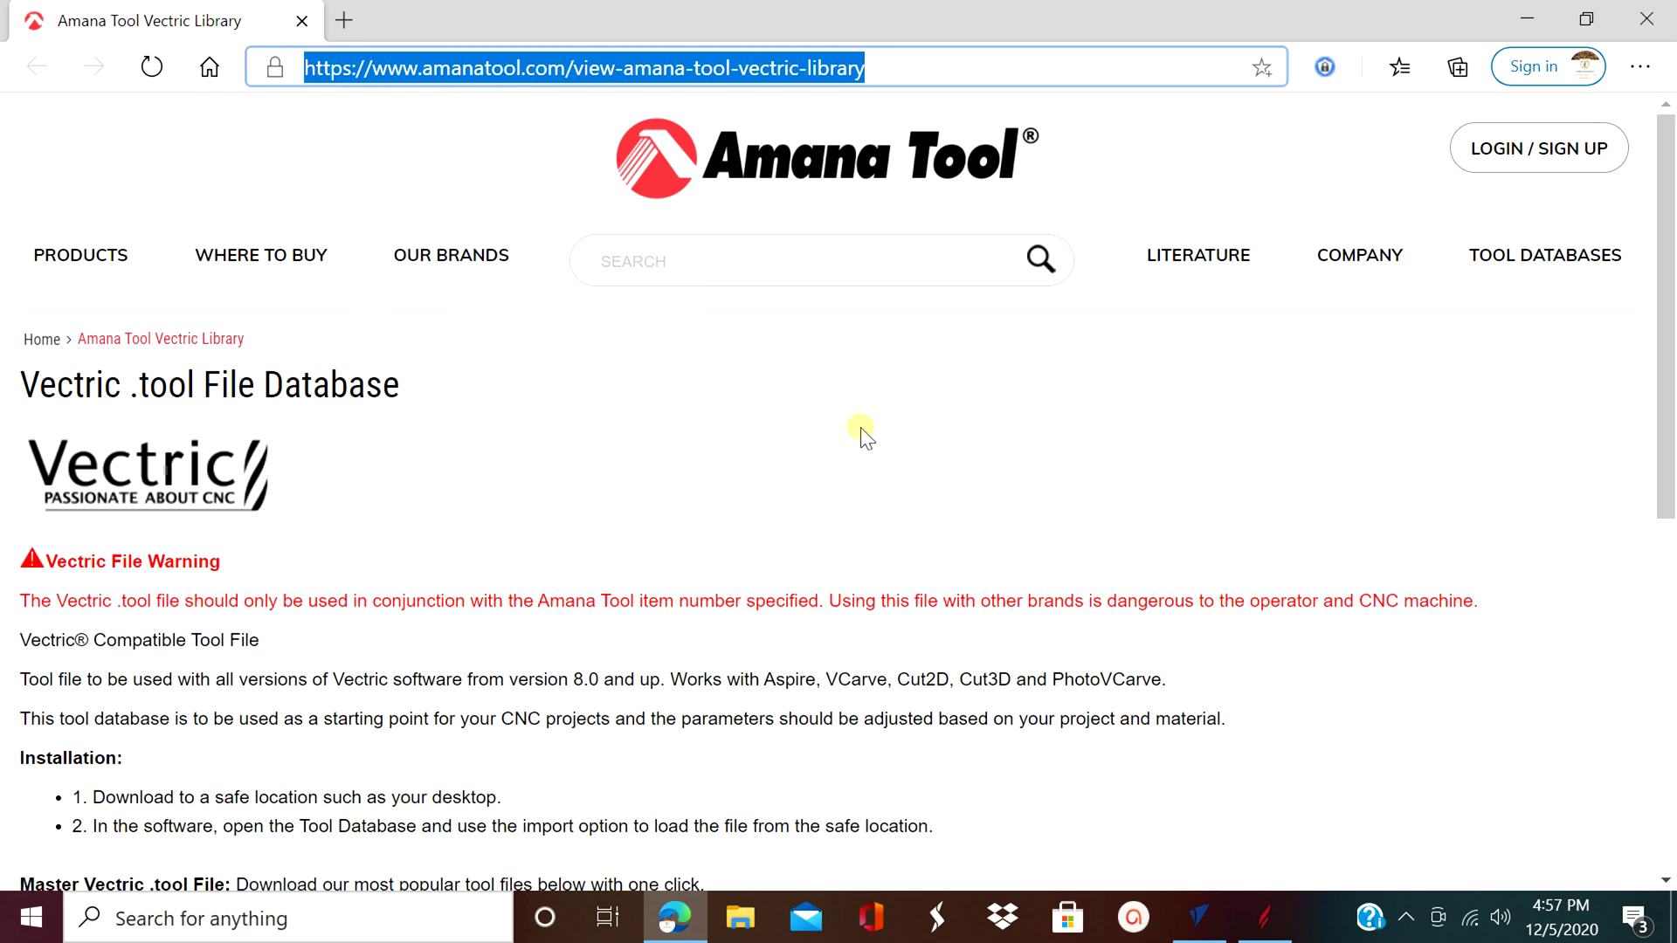
scroll(821, 481, "down", 1)
scroll(820, 479, "down", 2)
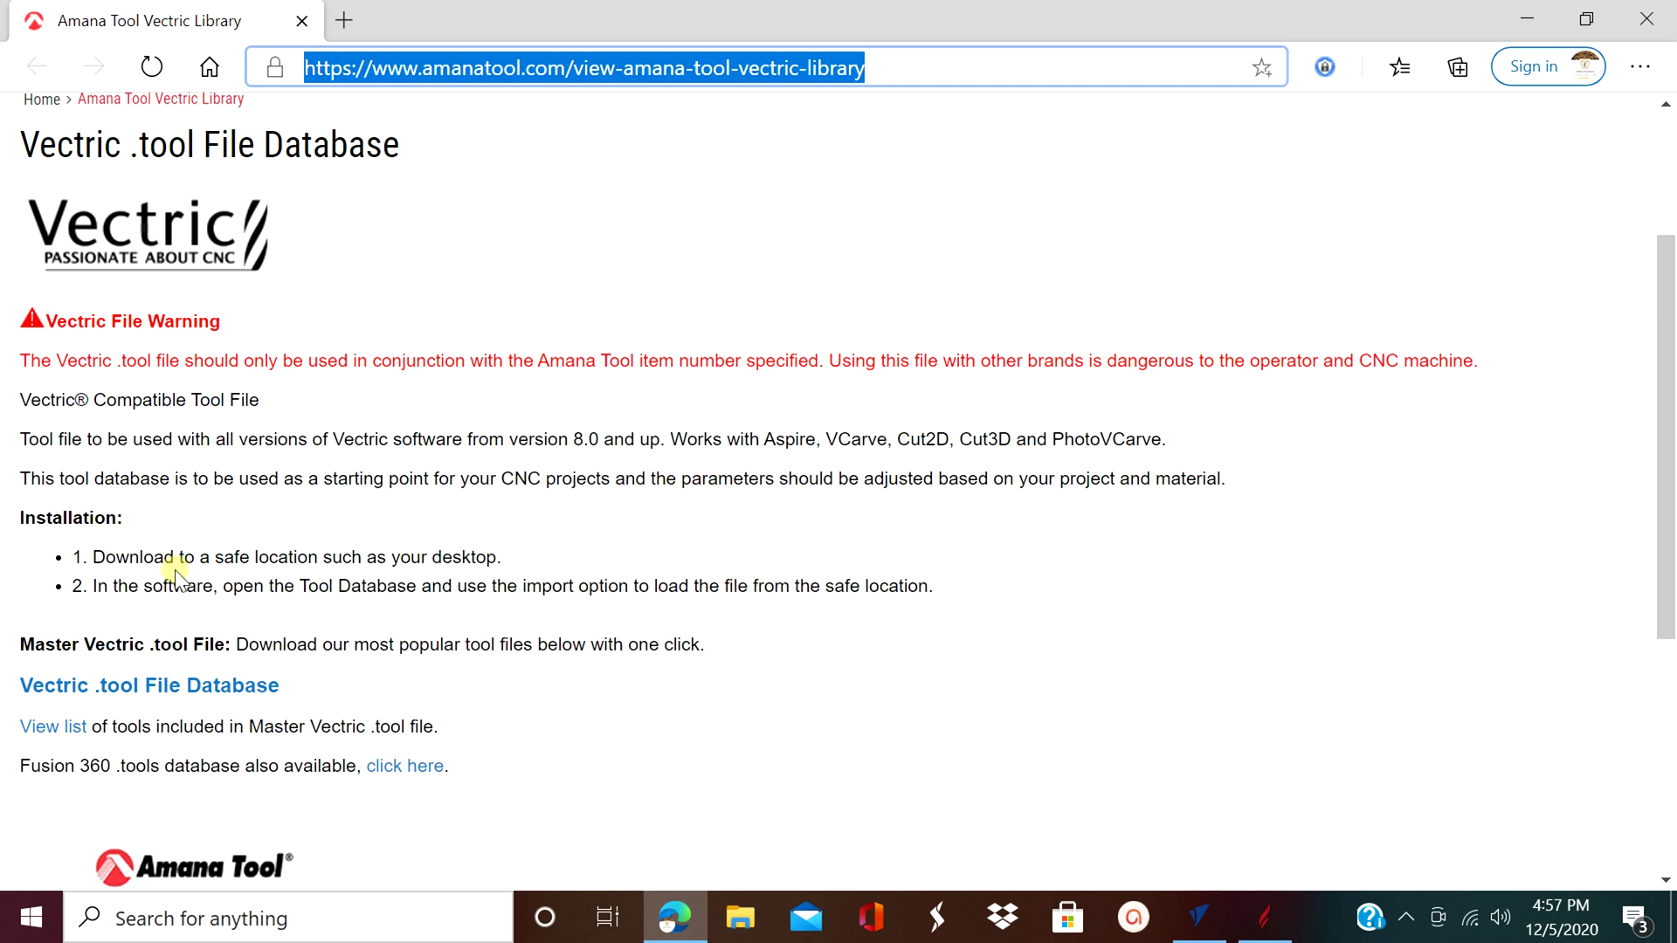
left_click(105, 551)
left_click_drag(104, 550, 509, 550)
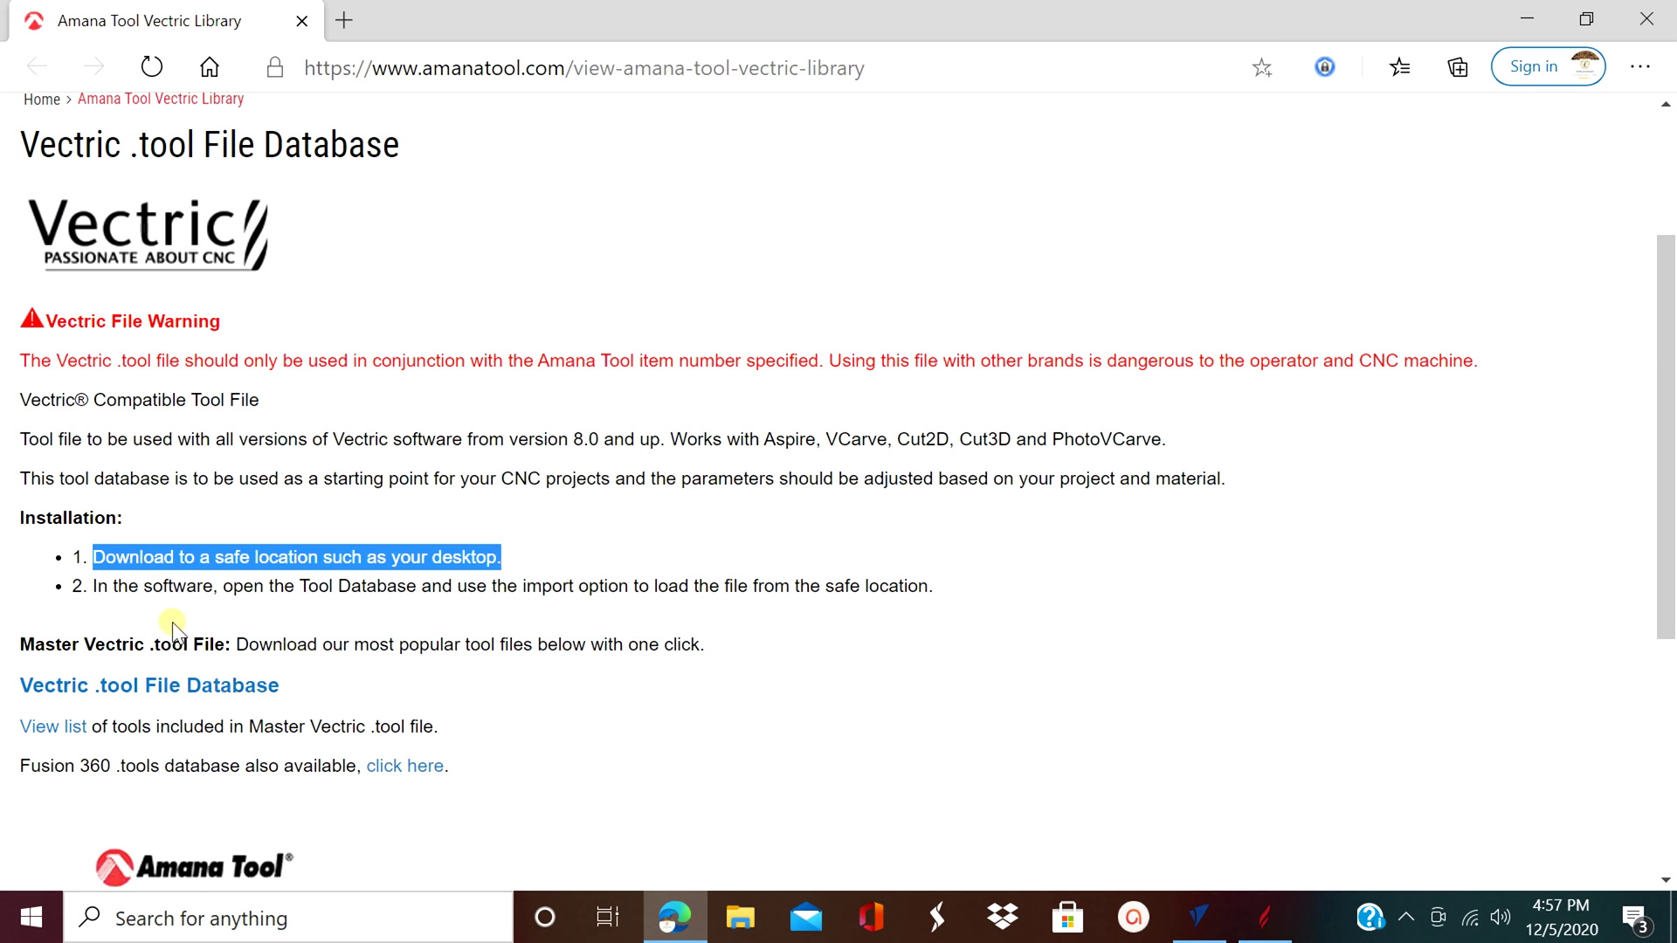
left_click_drag(93, 585, 763, 606)
left_click_drag(904, 611, 940, 590)
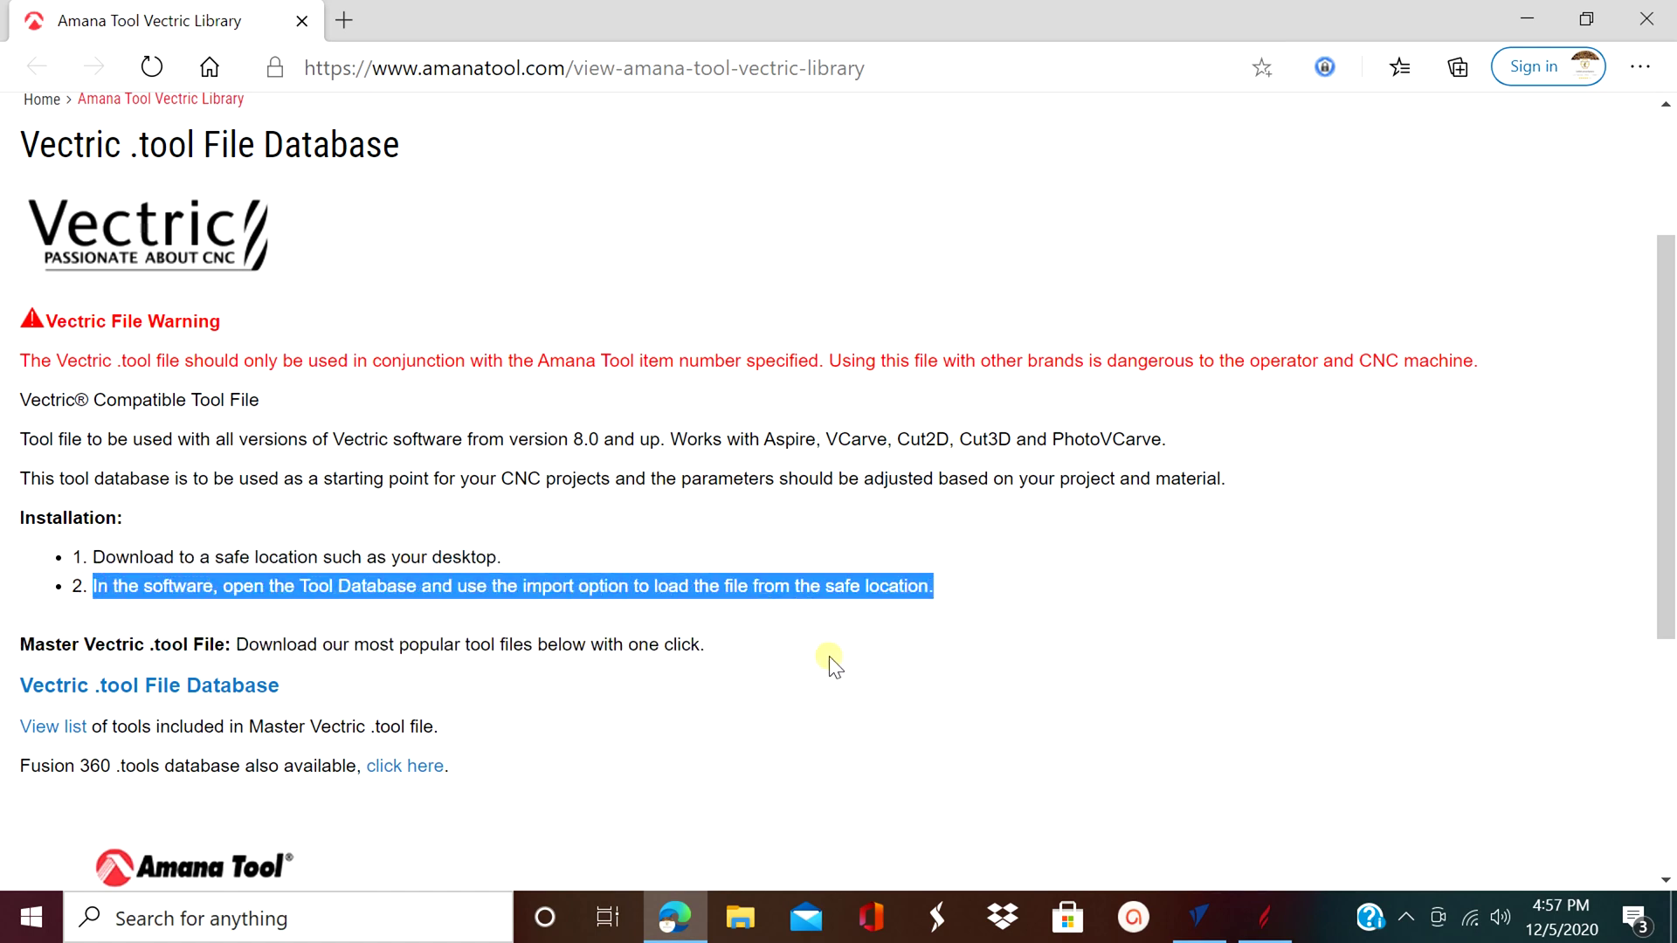
left_click(150, 684)
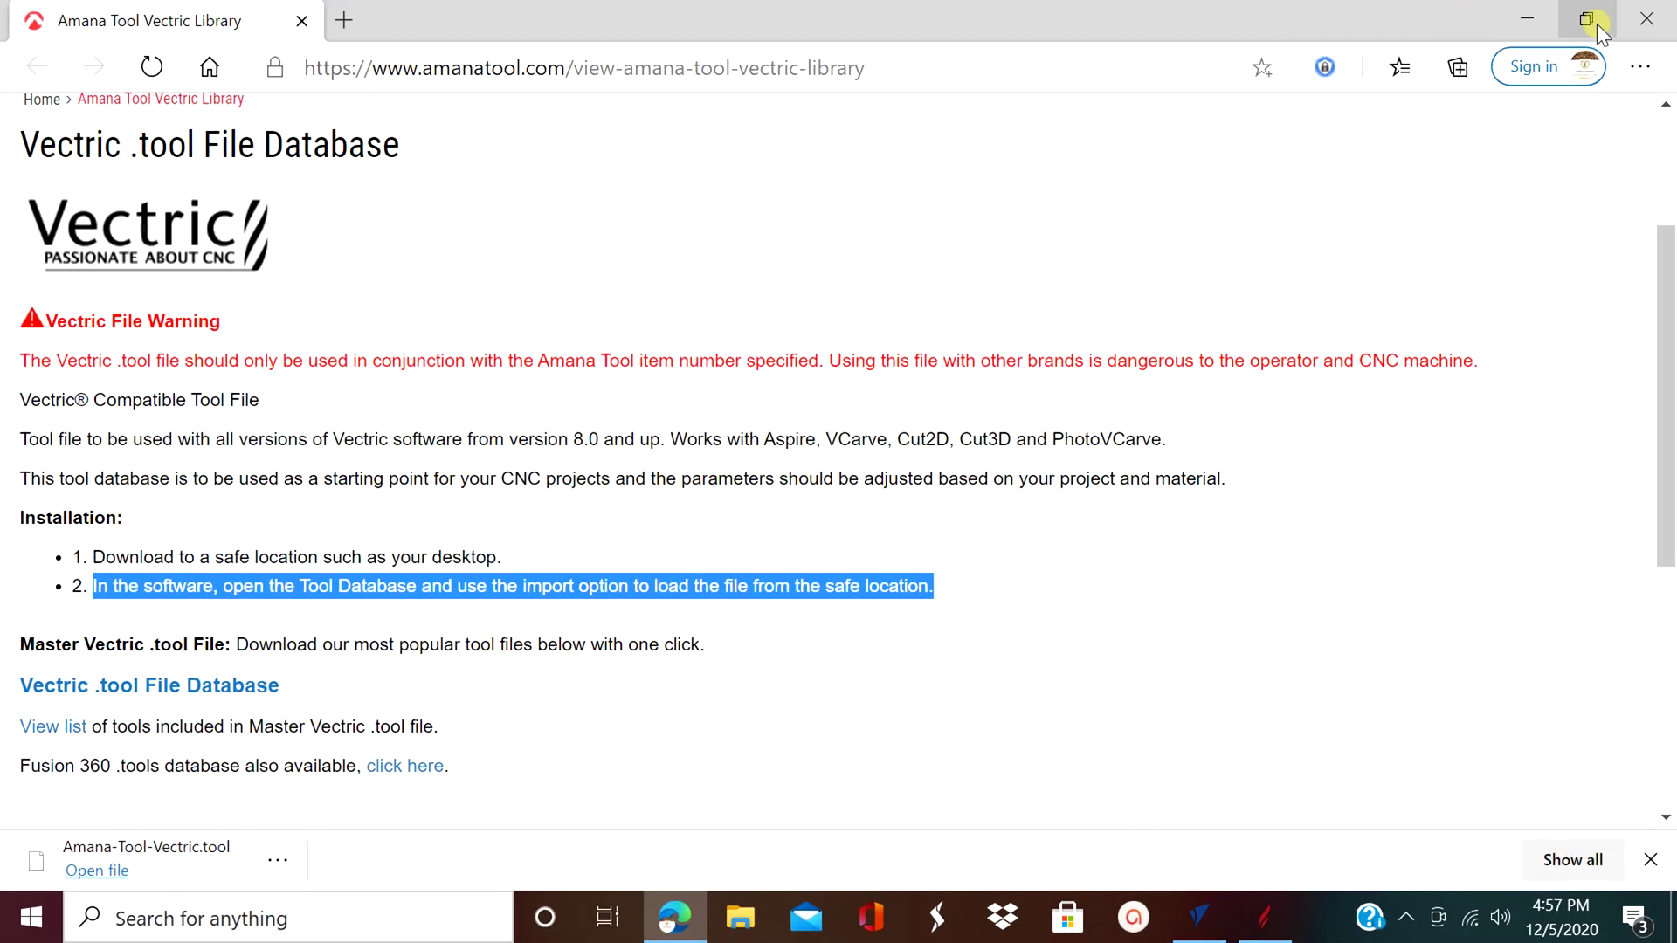
Return to Aspire and import Amana-Tool-Vectric.tool from the Downloads folder into the Tool Database.
left_click(1525, 17)
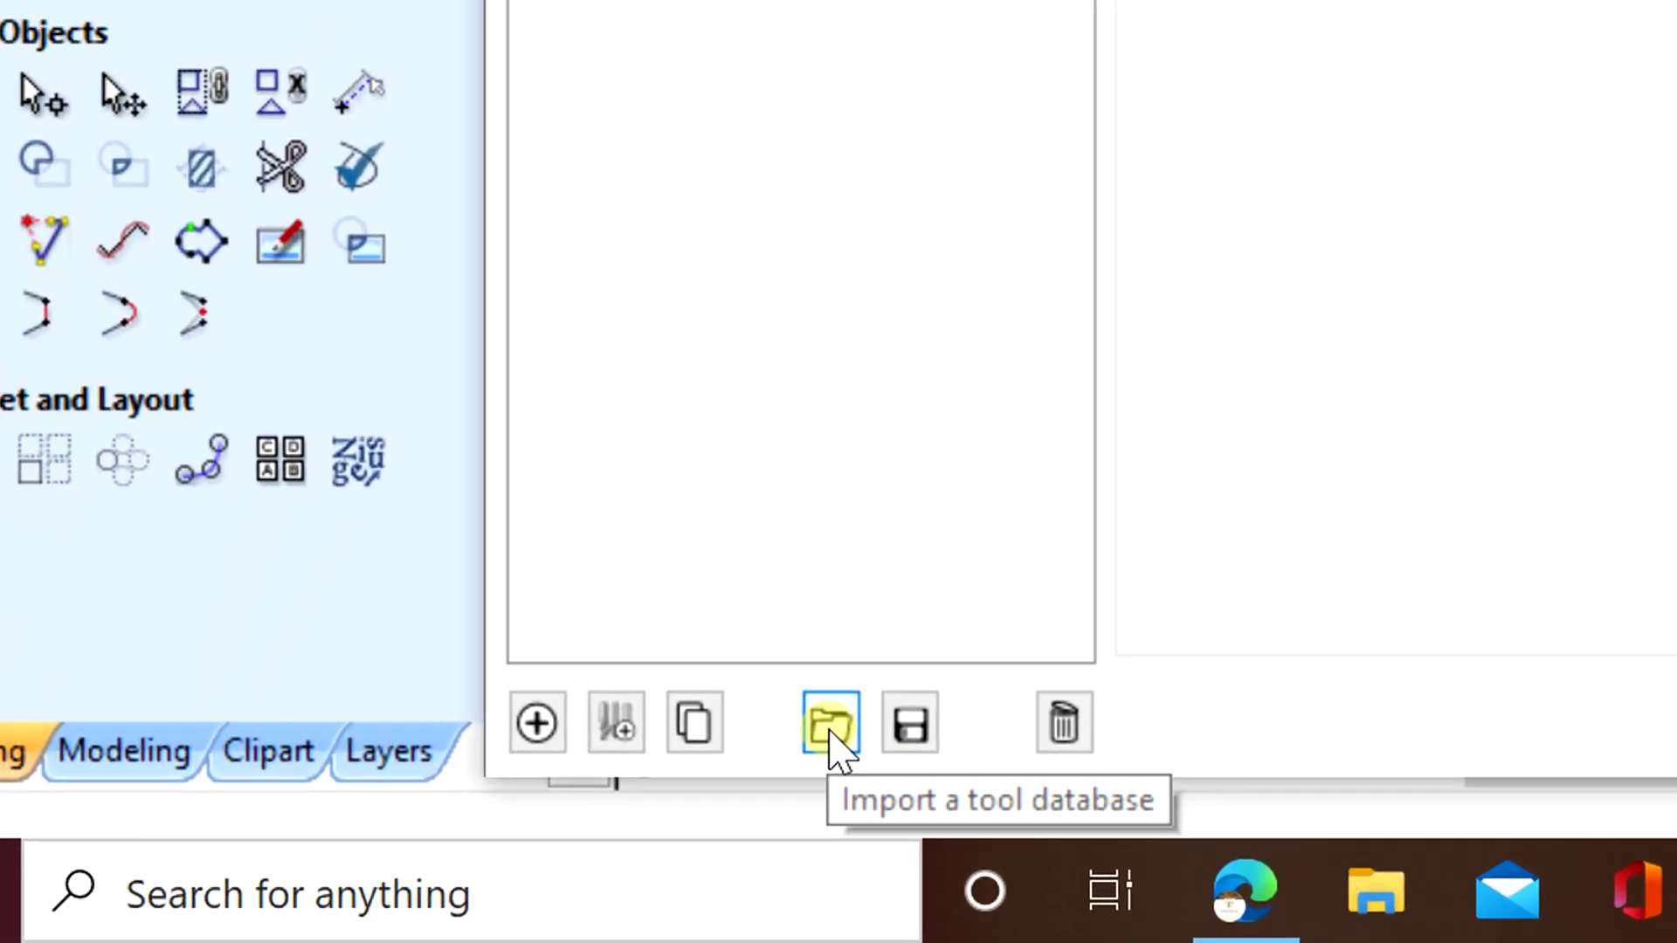
left_click(830, 735)
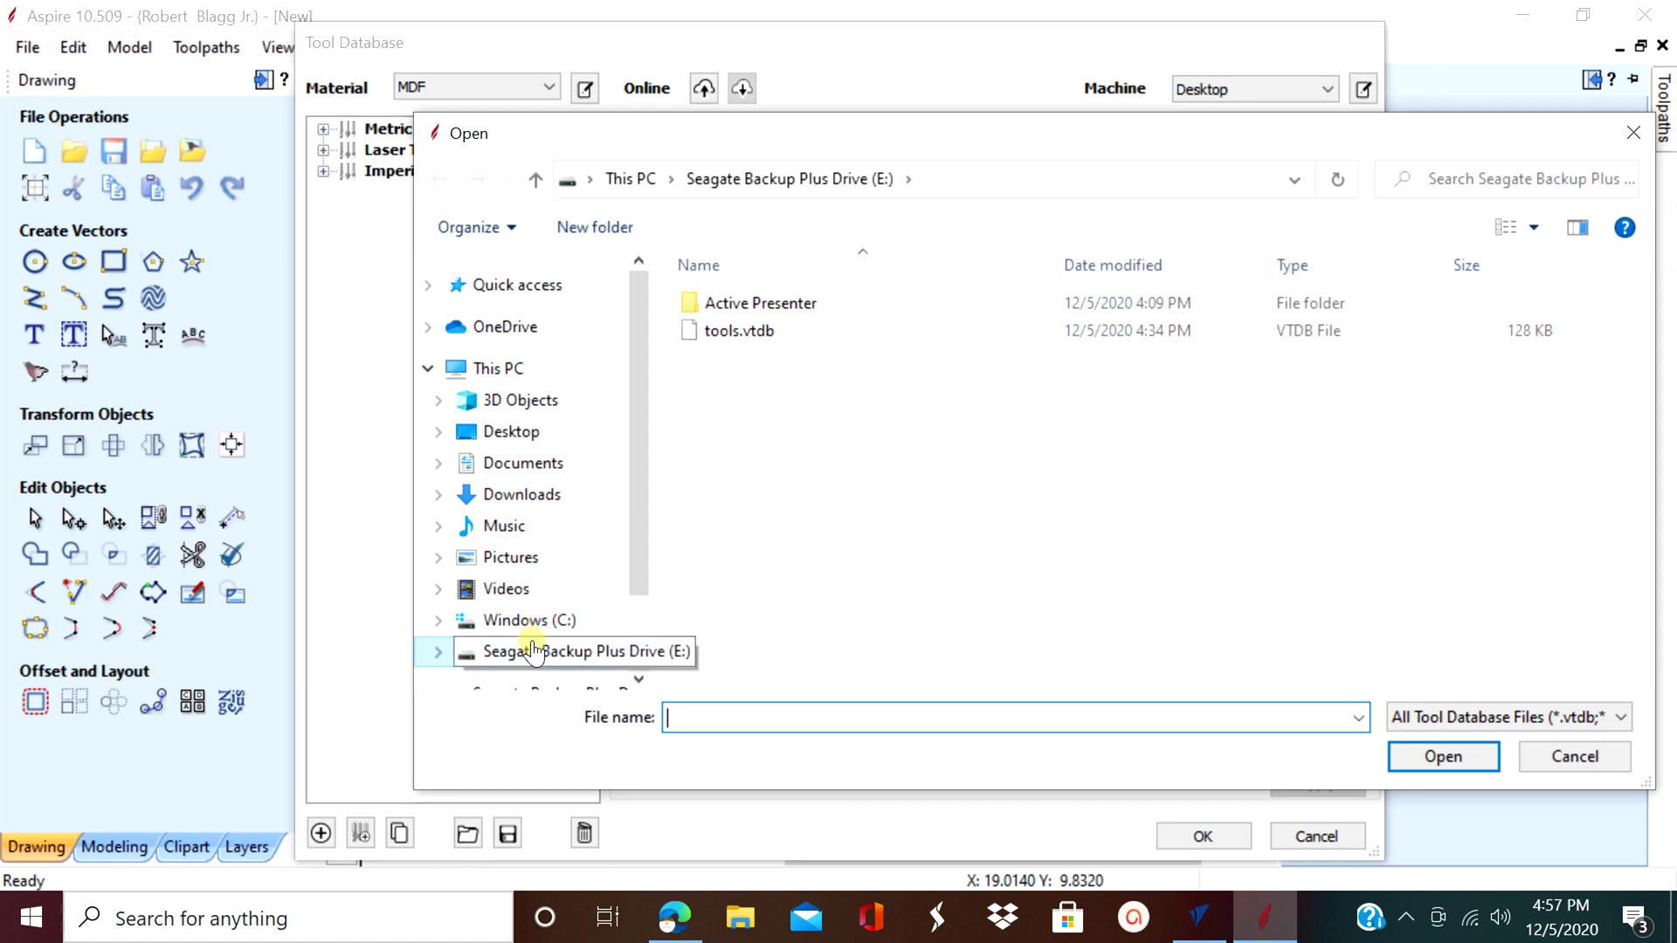
left_click(532, 496)
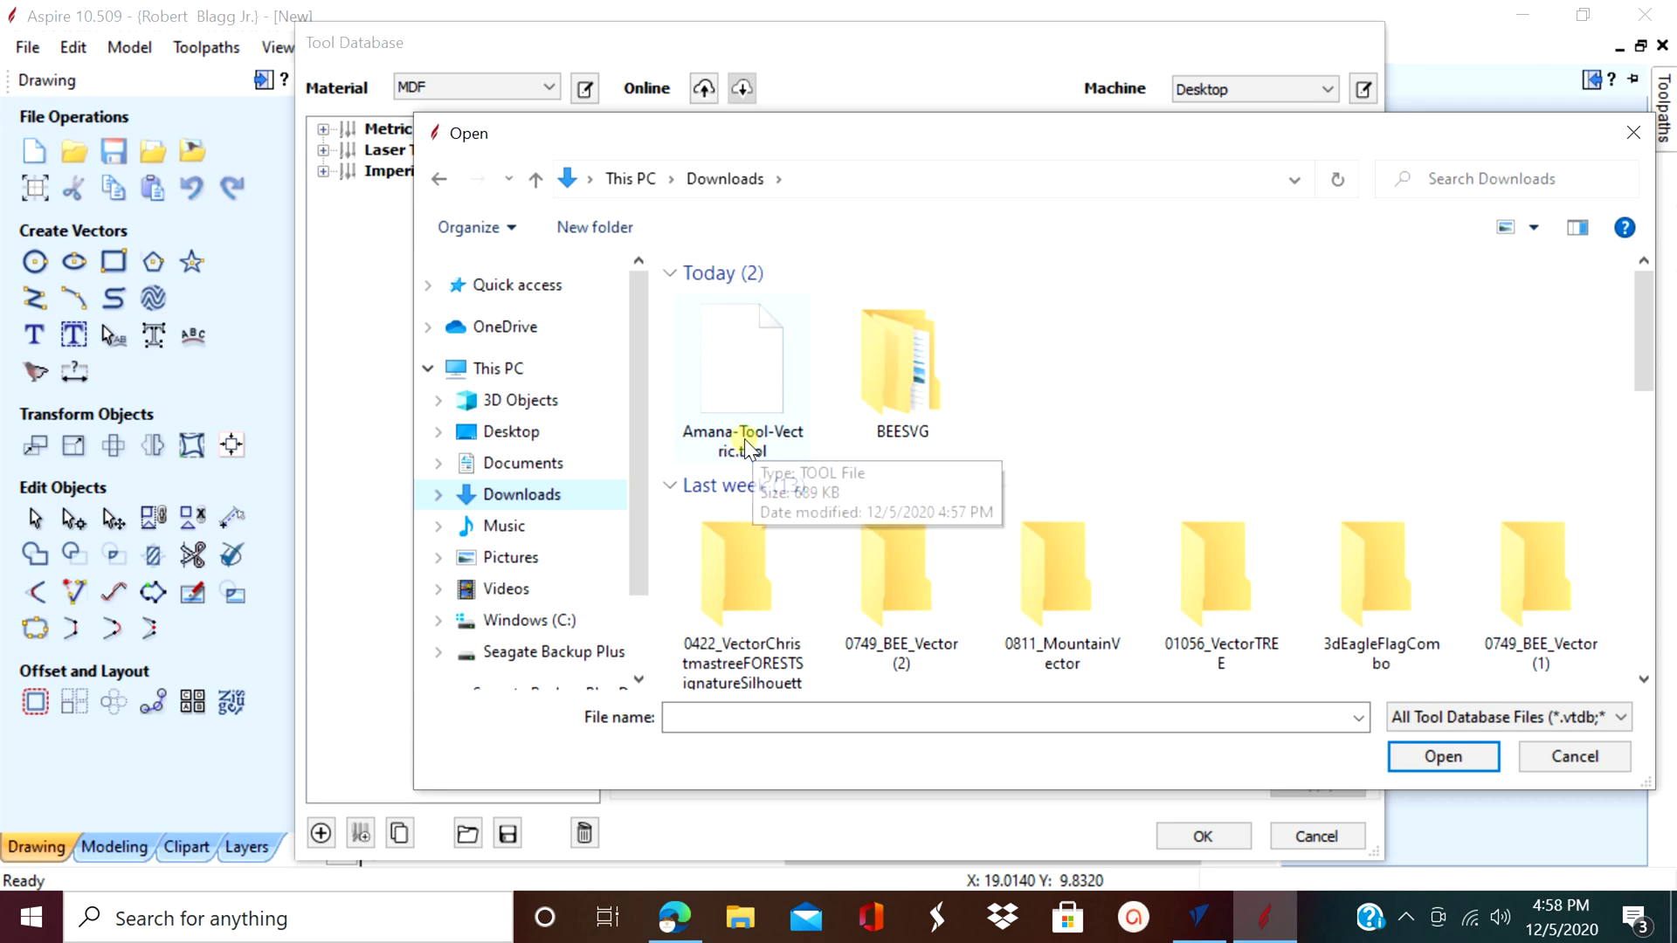
left_click(773, 423)
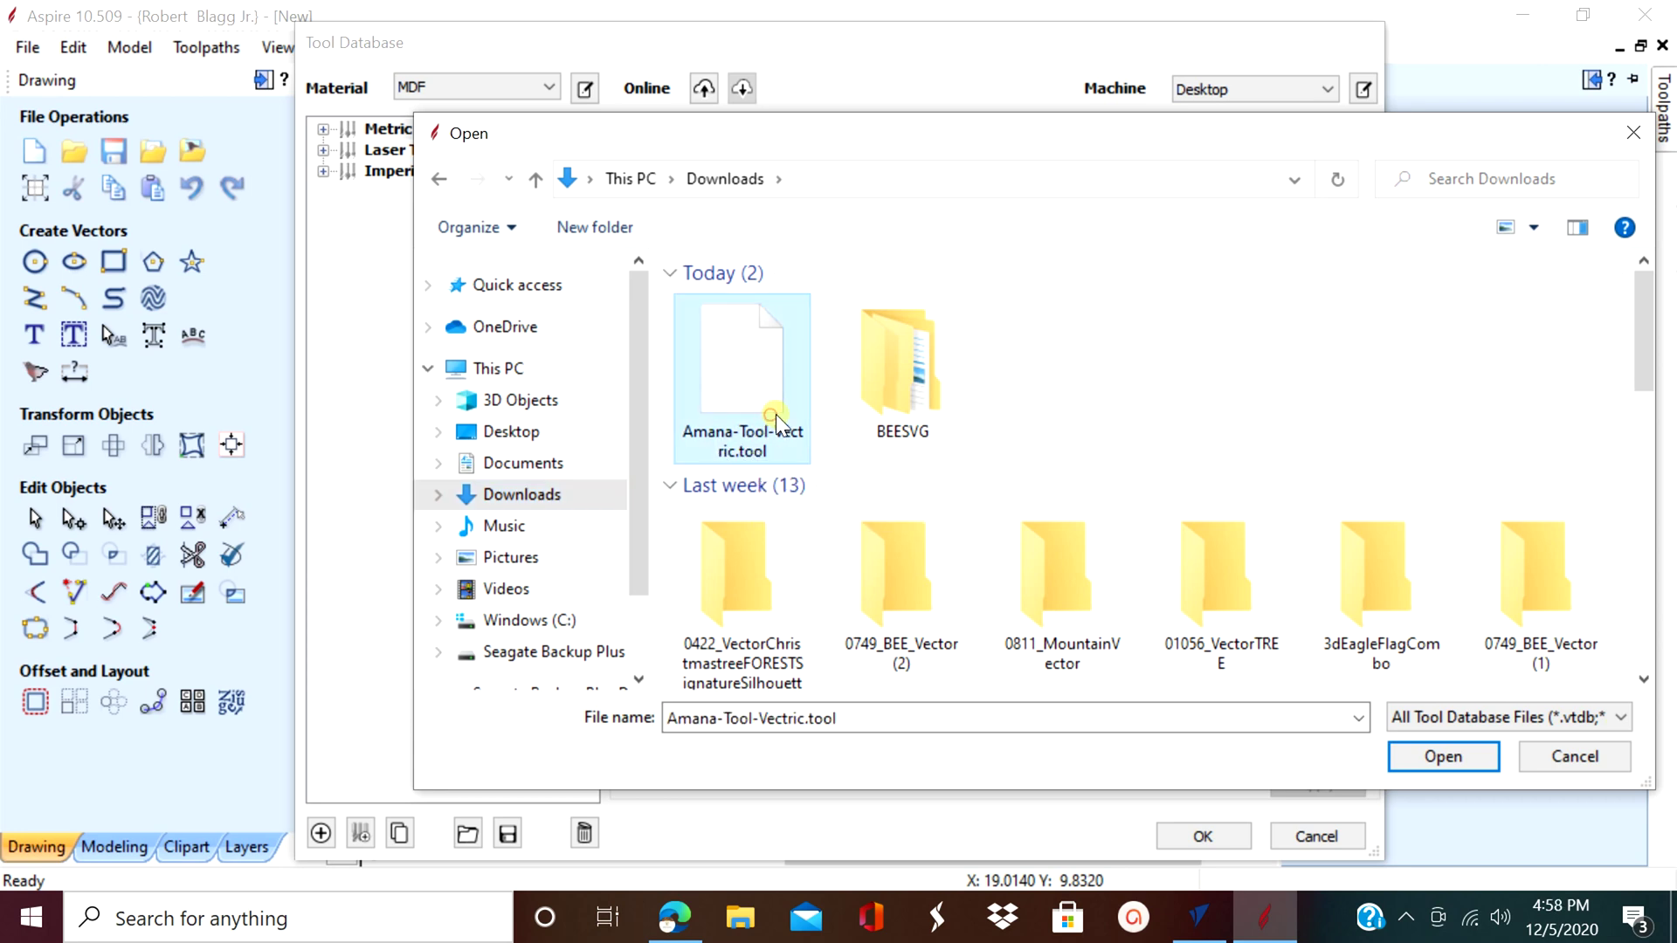
left_click(1439, 752)
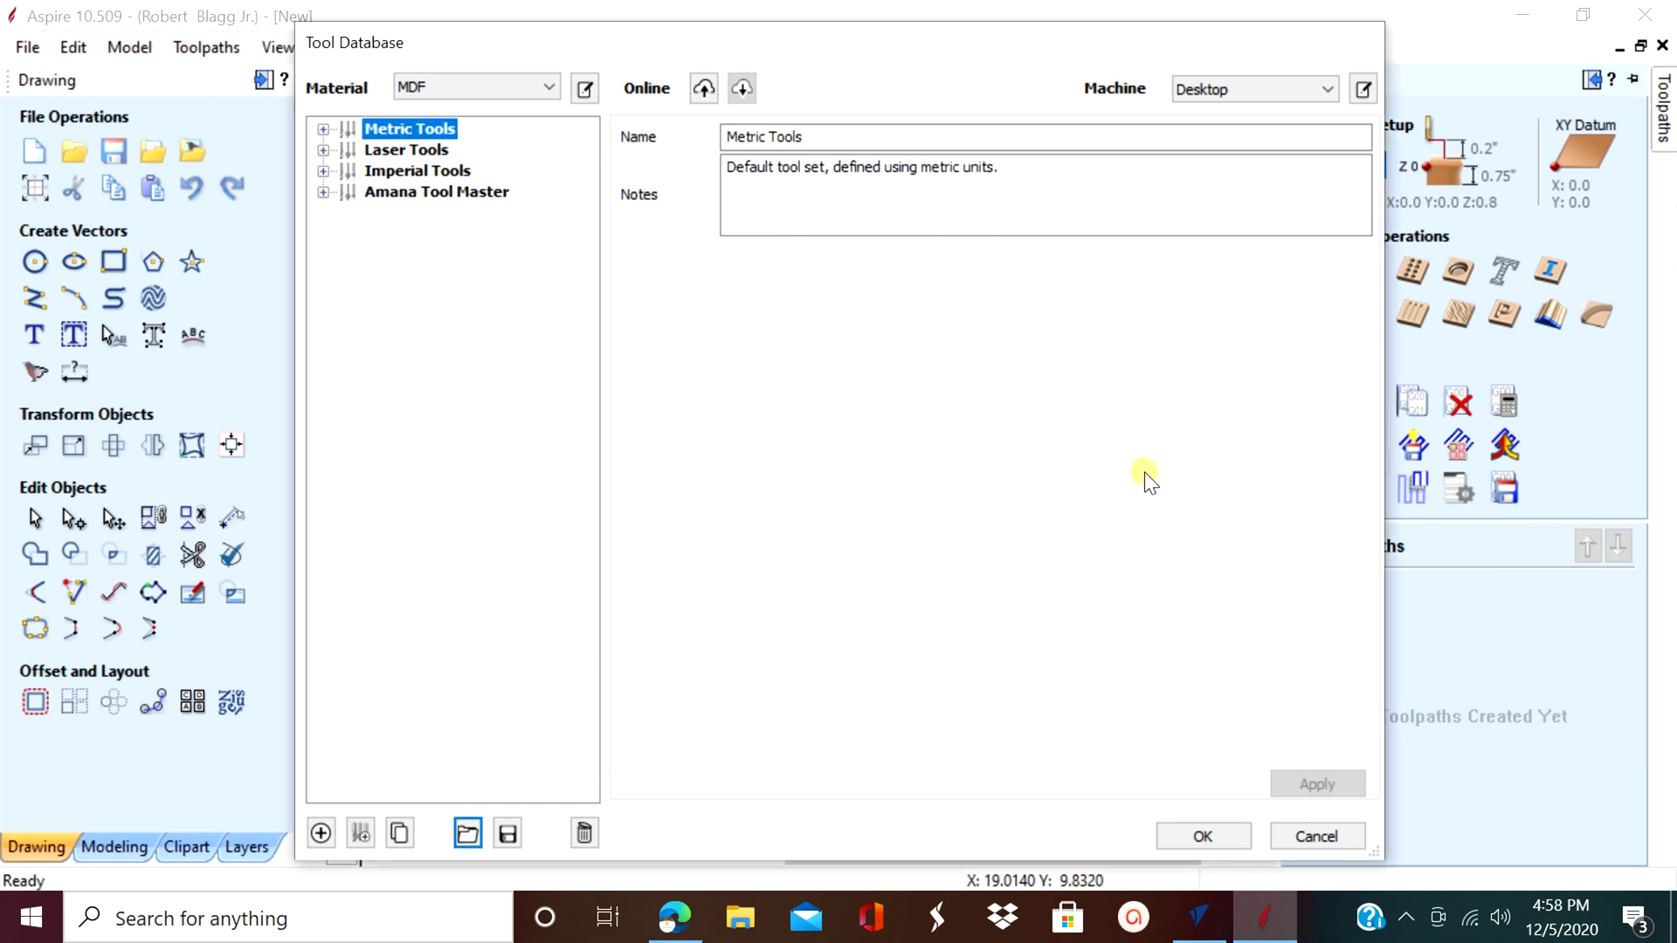
Examine the parameters of tool #46593 in Amana Tool Master under Endmill, Tapered Flat Bottom, 1/2" Shank.
left_click(436, 192)
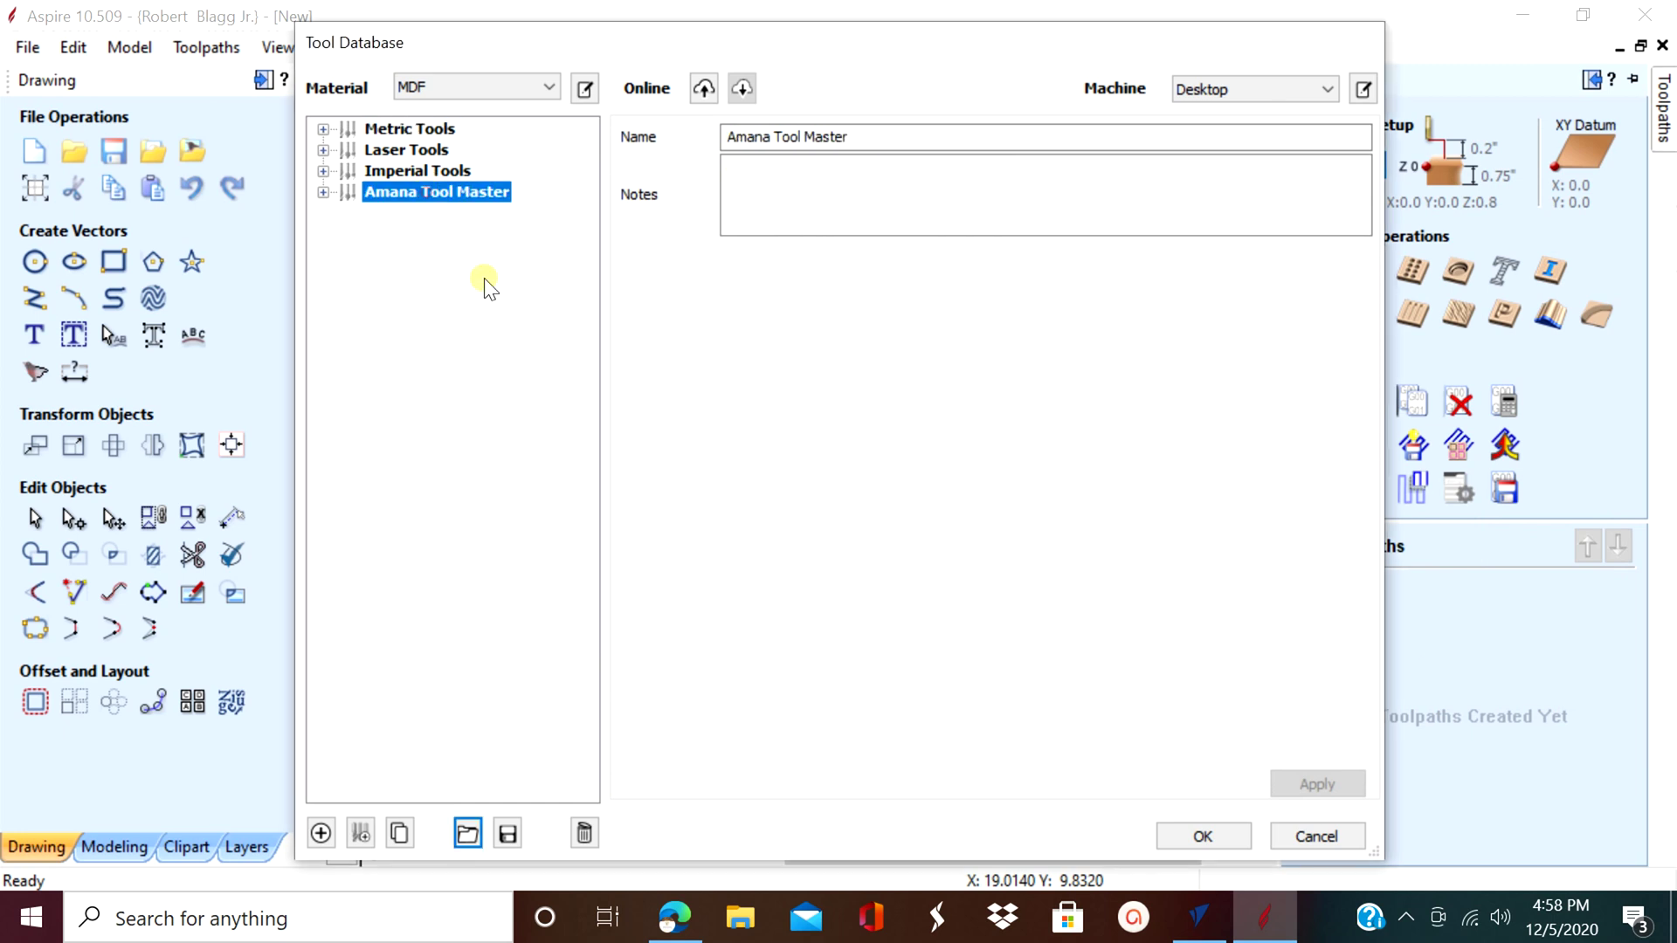
left_click(322, 193)
left_click(347, 212)
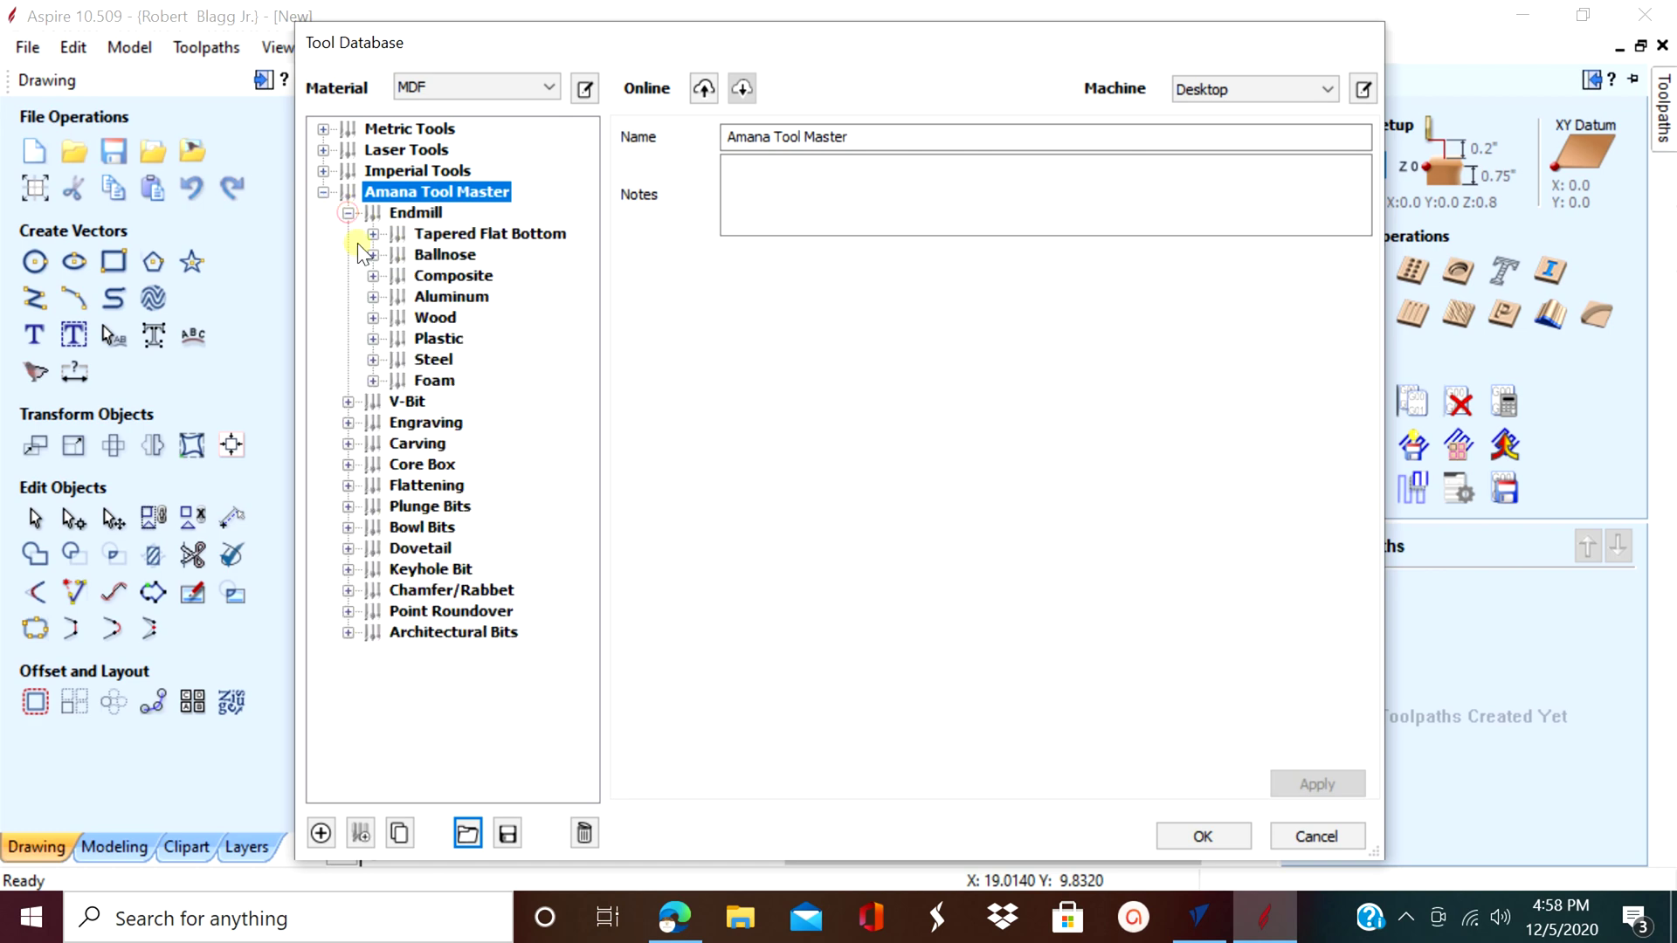
left_click(374, 235)
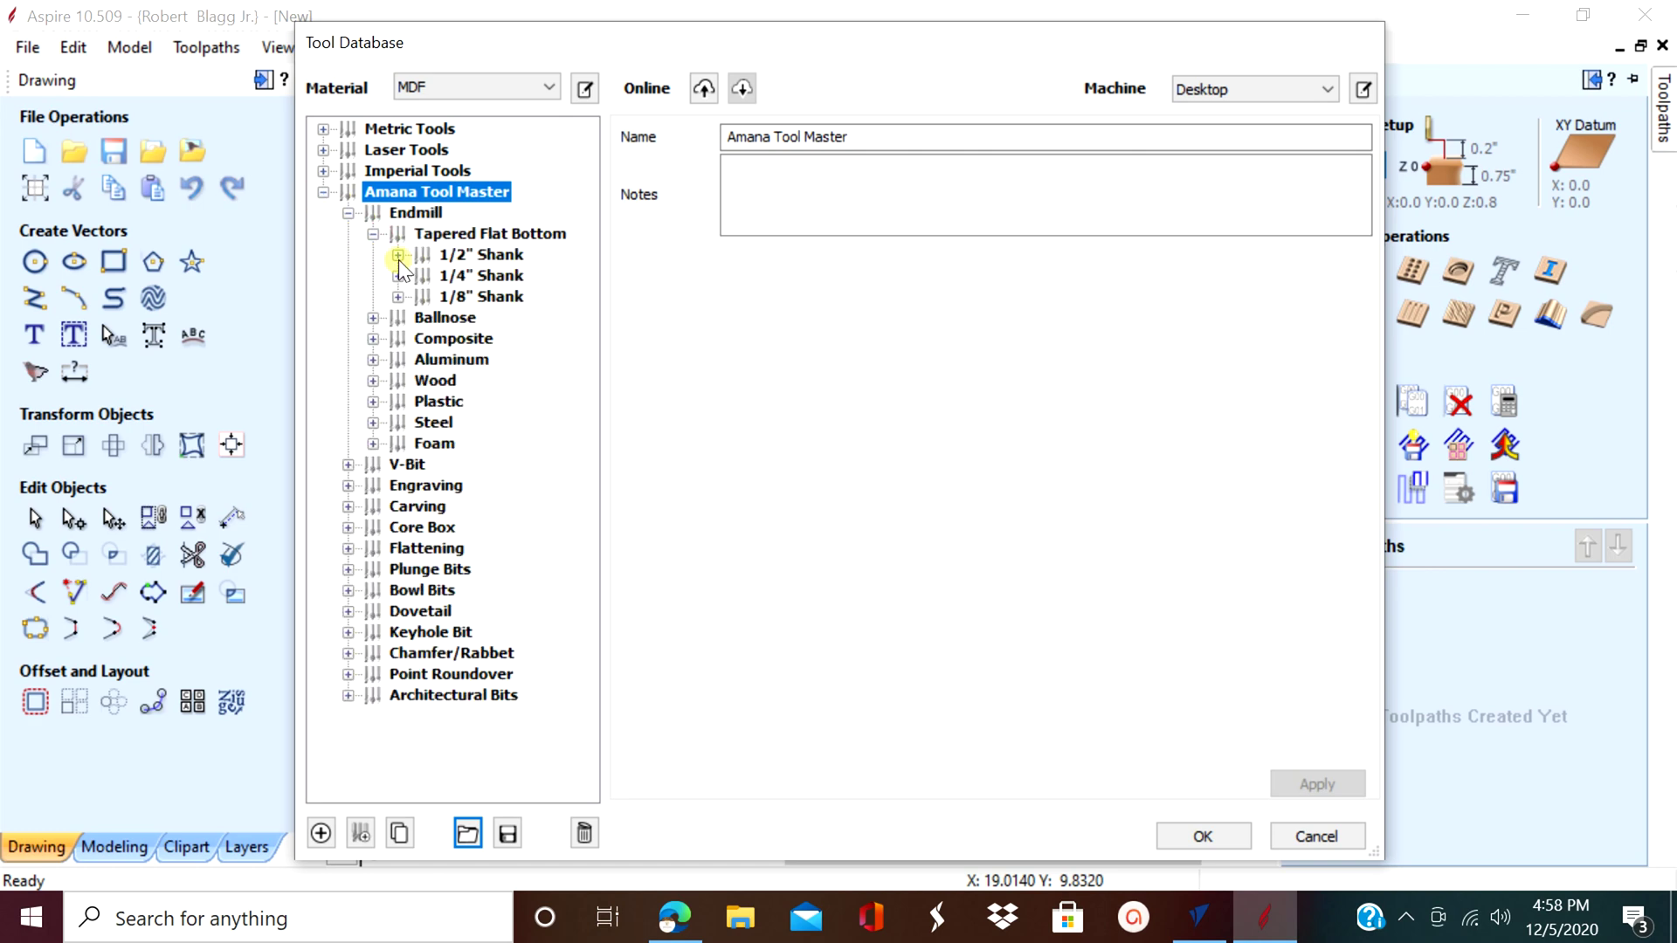
left_click(398, 255)
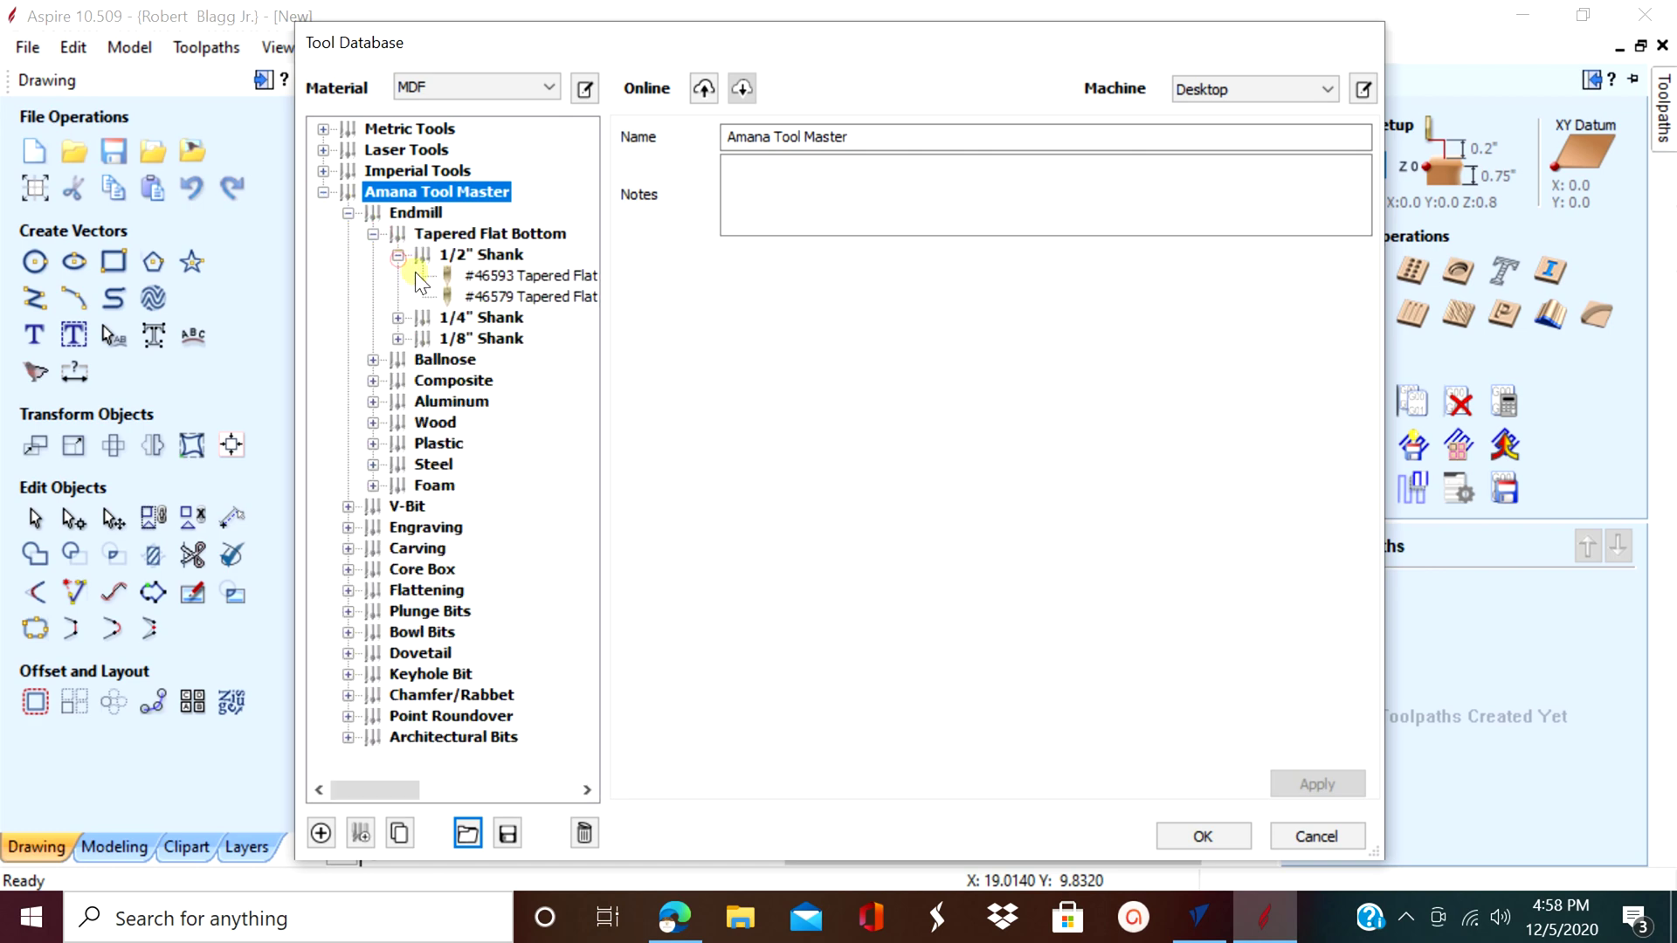
left_click(520, 276)
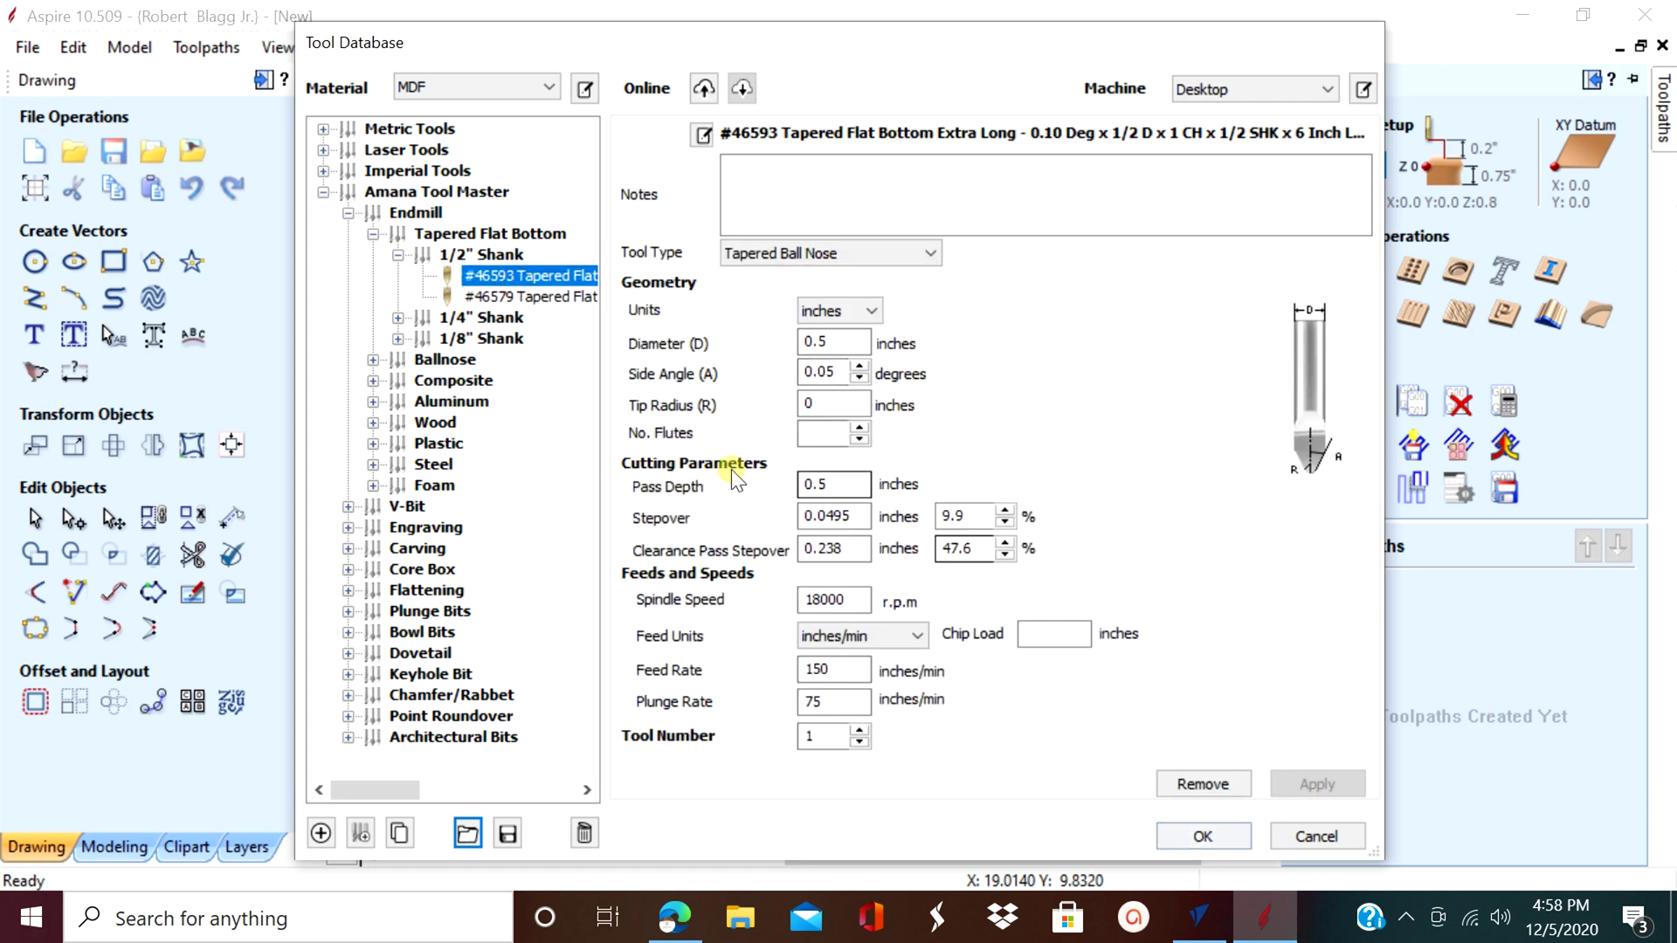
Collapse the Amana Tool Master group and its Endmill subgroups.
left_click(397, 253)
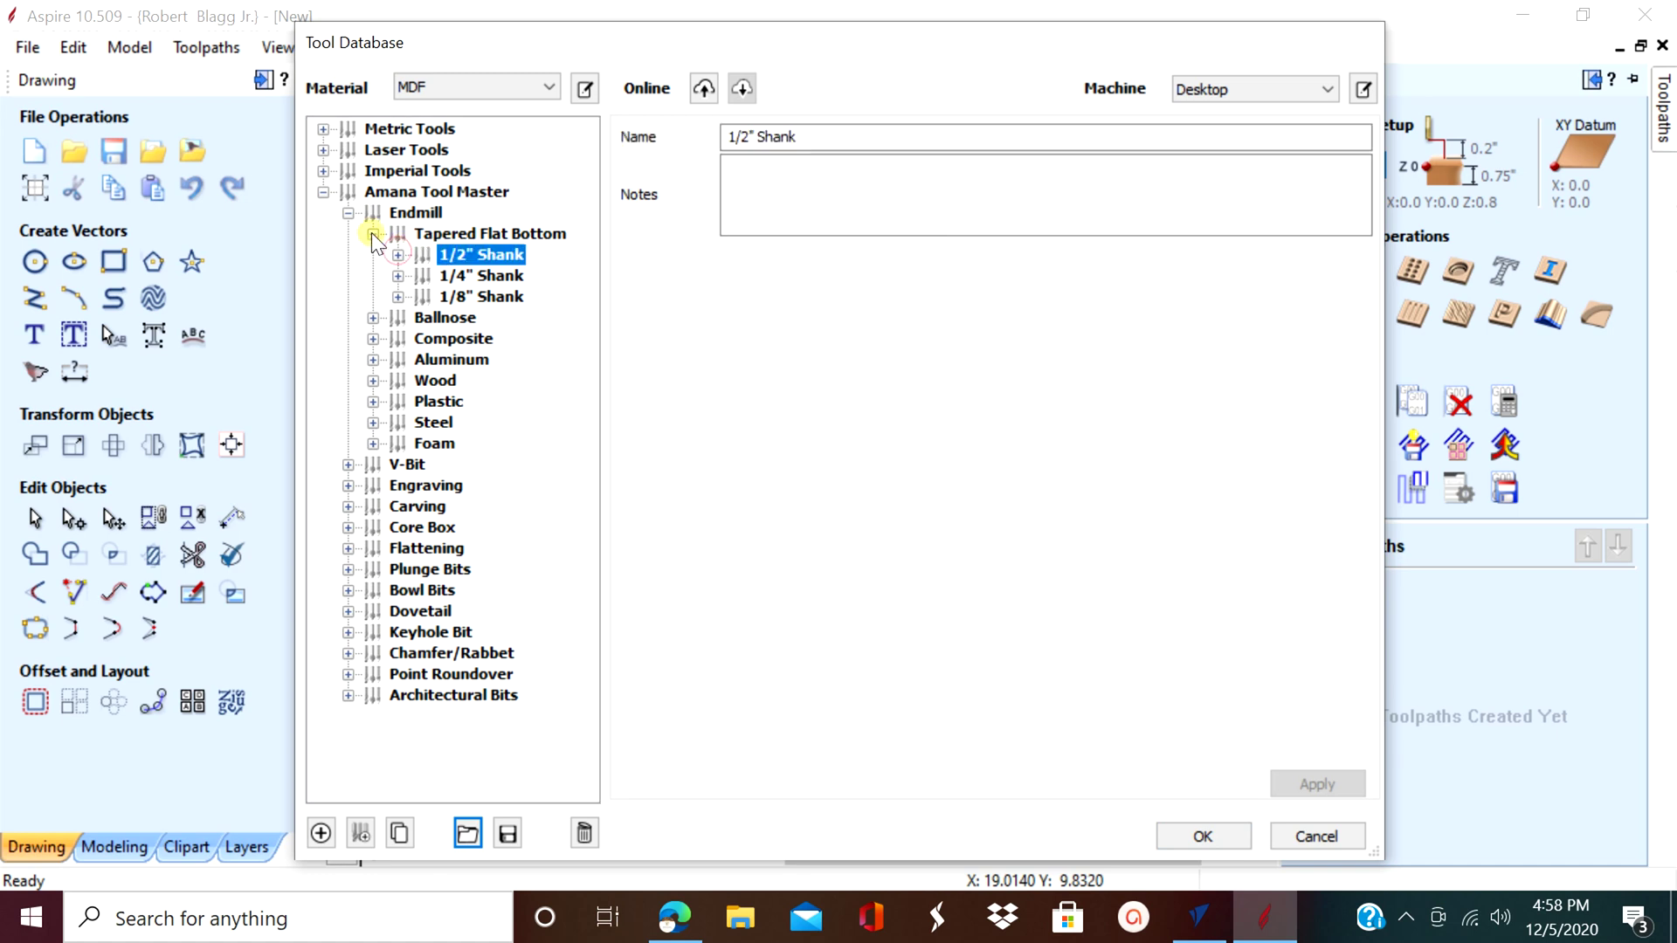
left_click(372, 233)
left_click(349, 214)
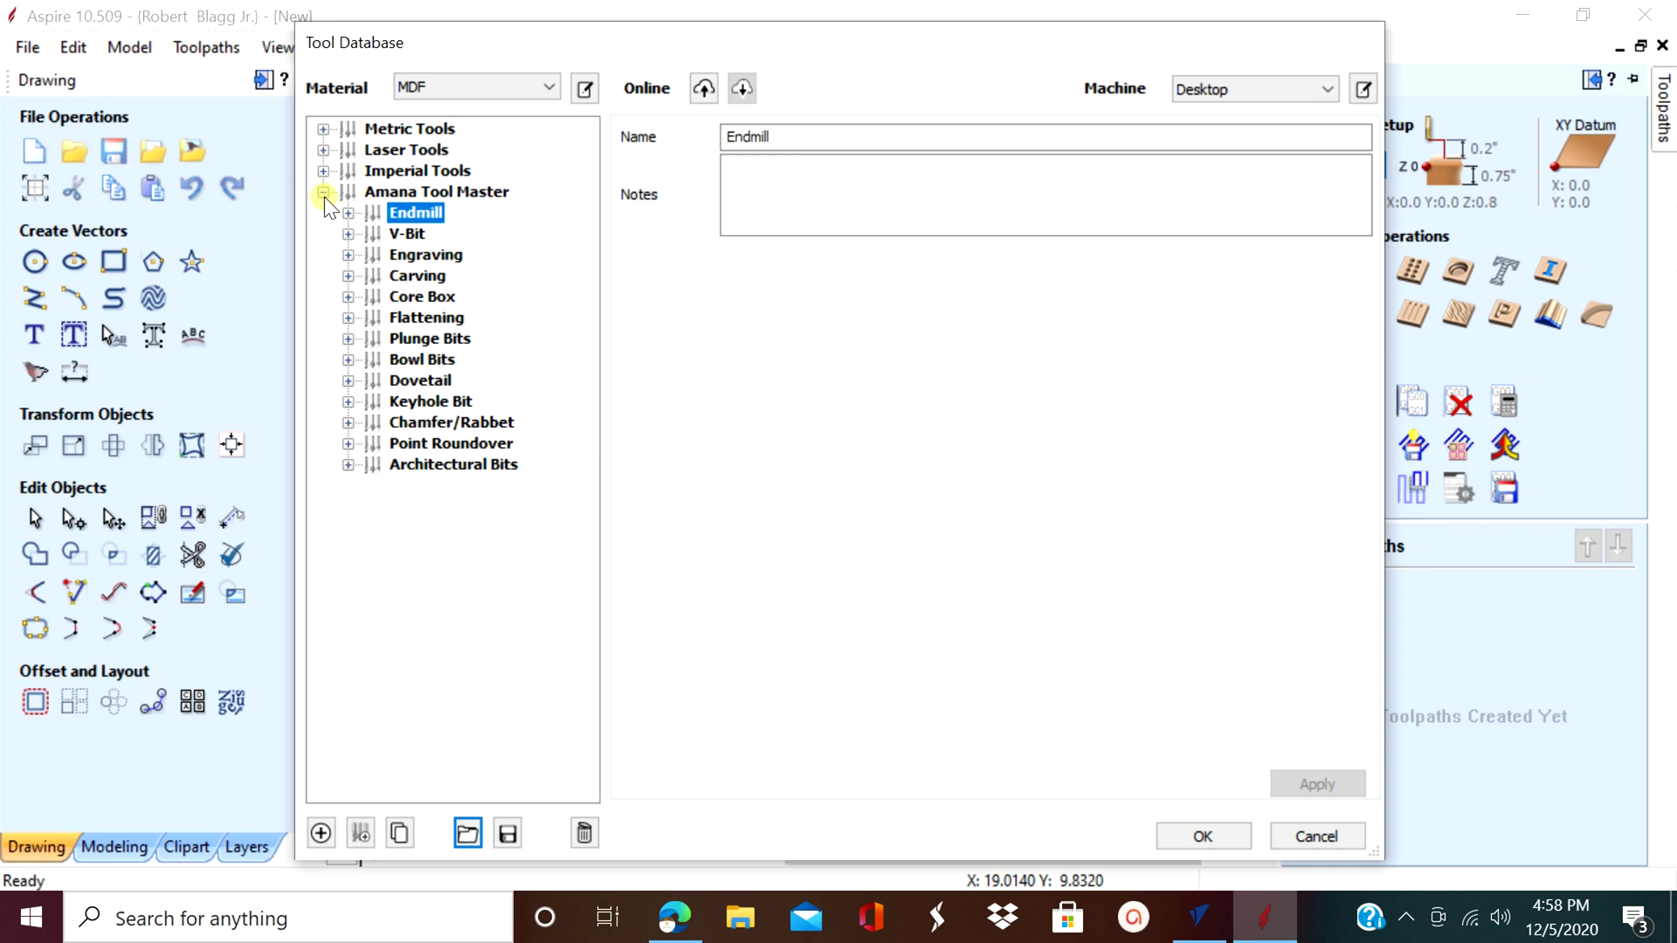
left_click(323, 193)
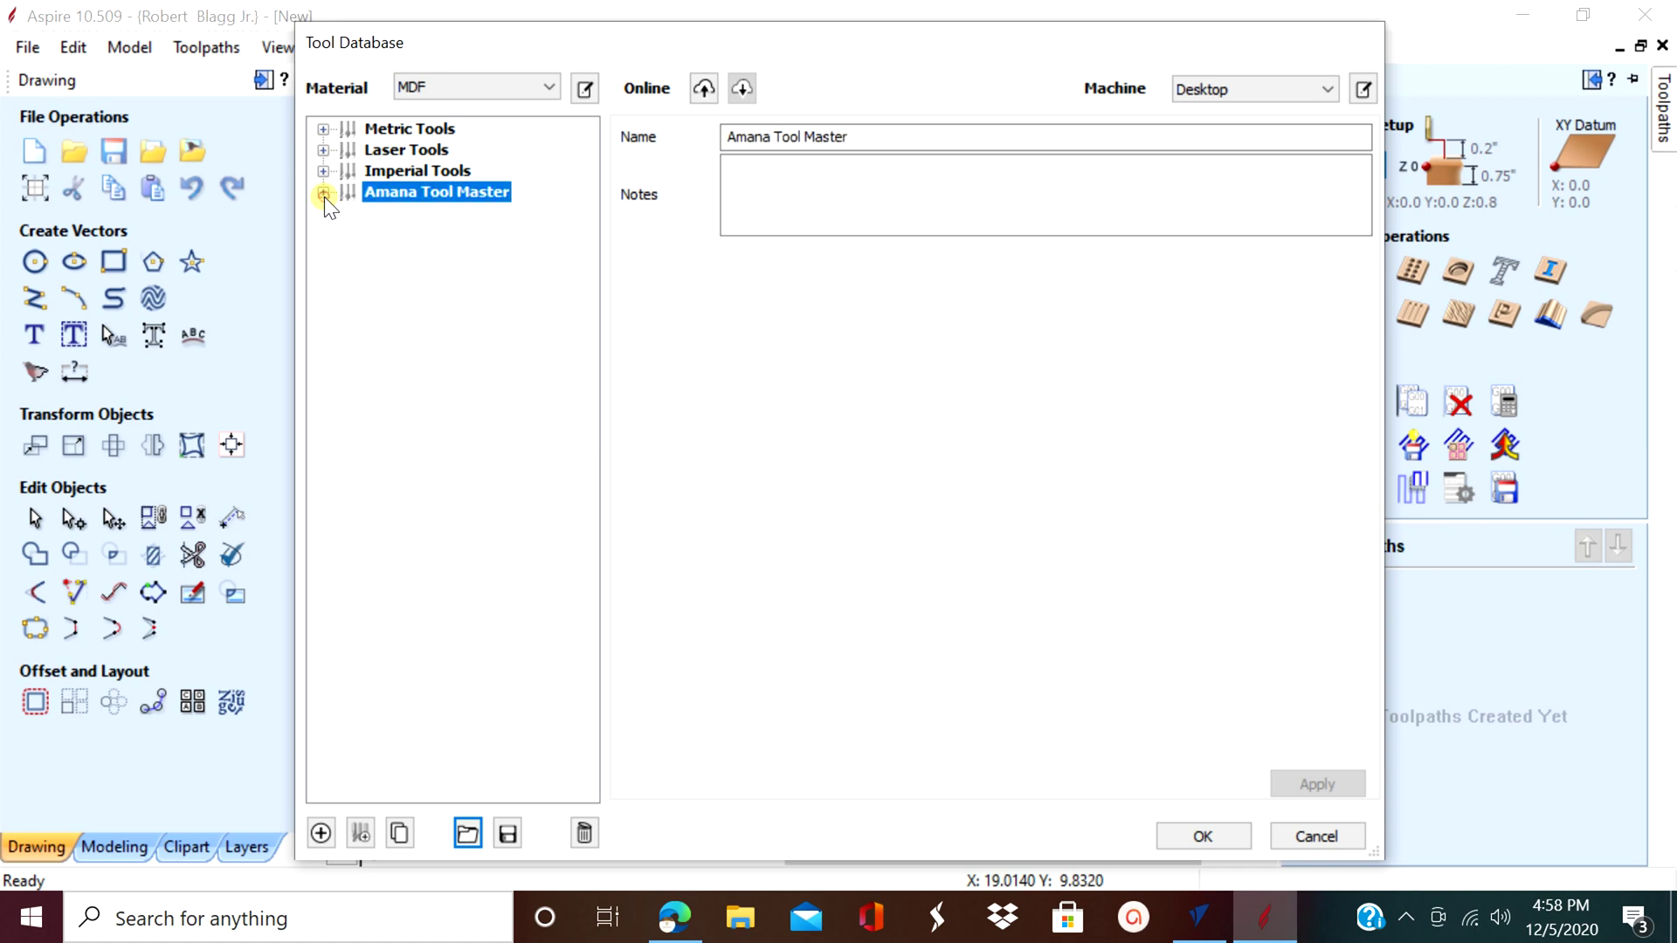
Add a new material named "Tools list" to the Tool Database and open the list of available materials.
left_click(585, 87)
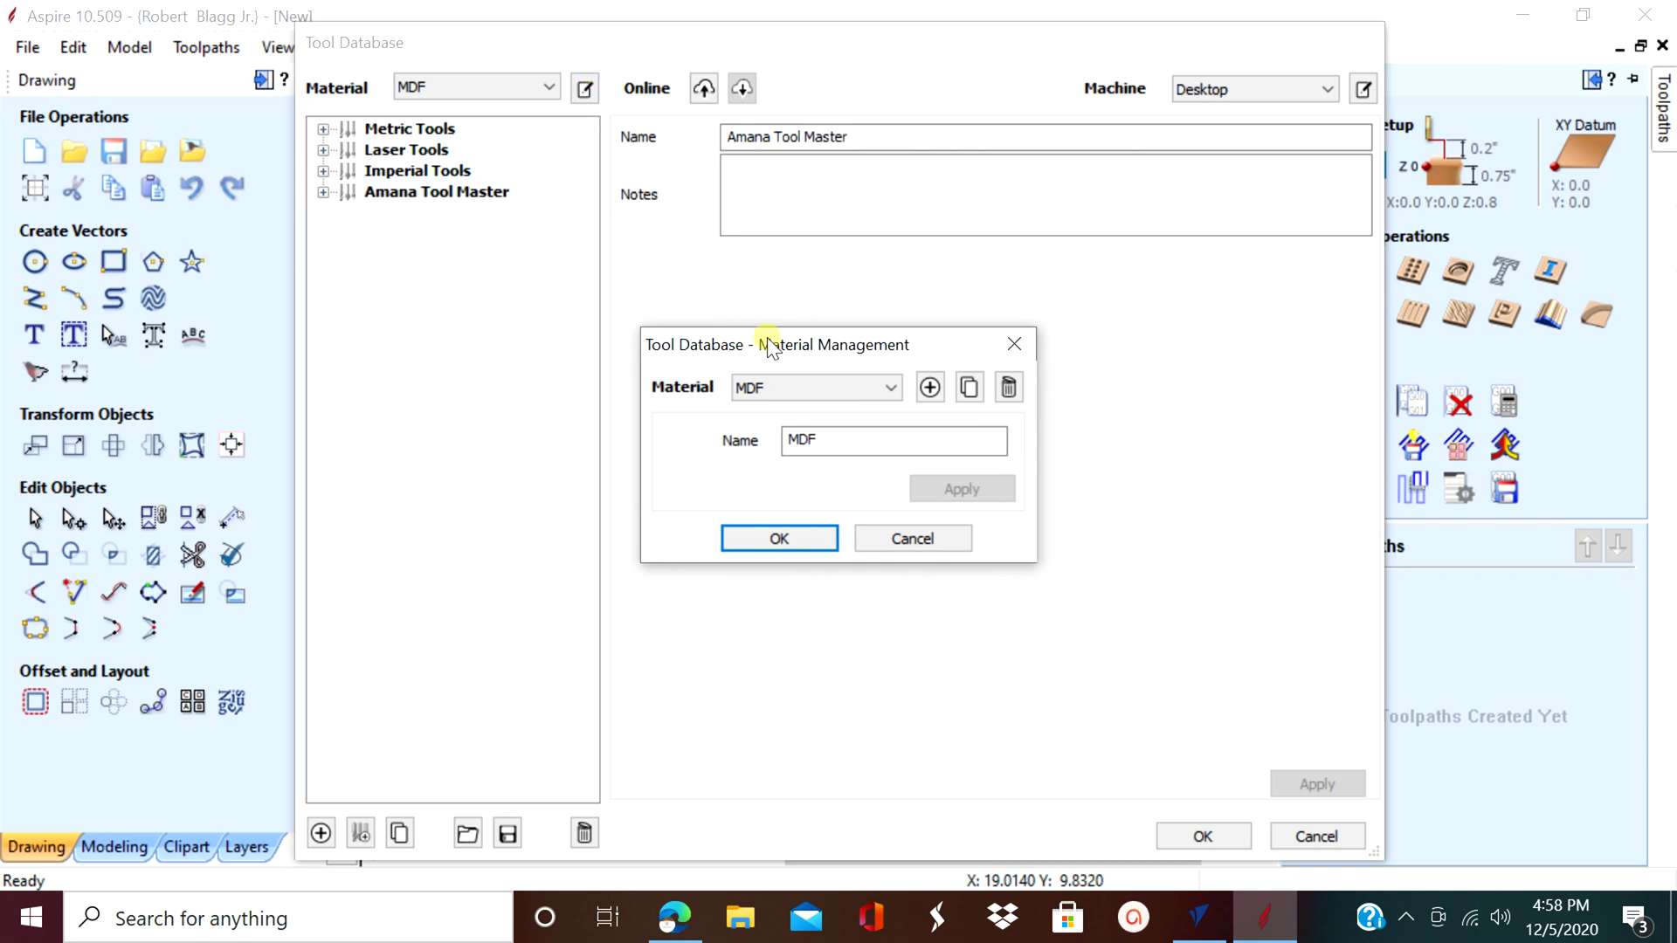
left_click(878, 386)
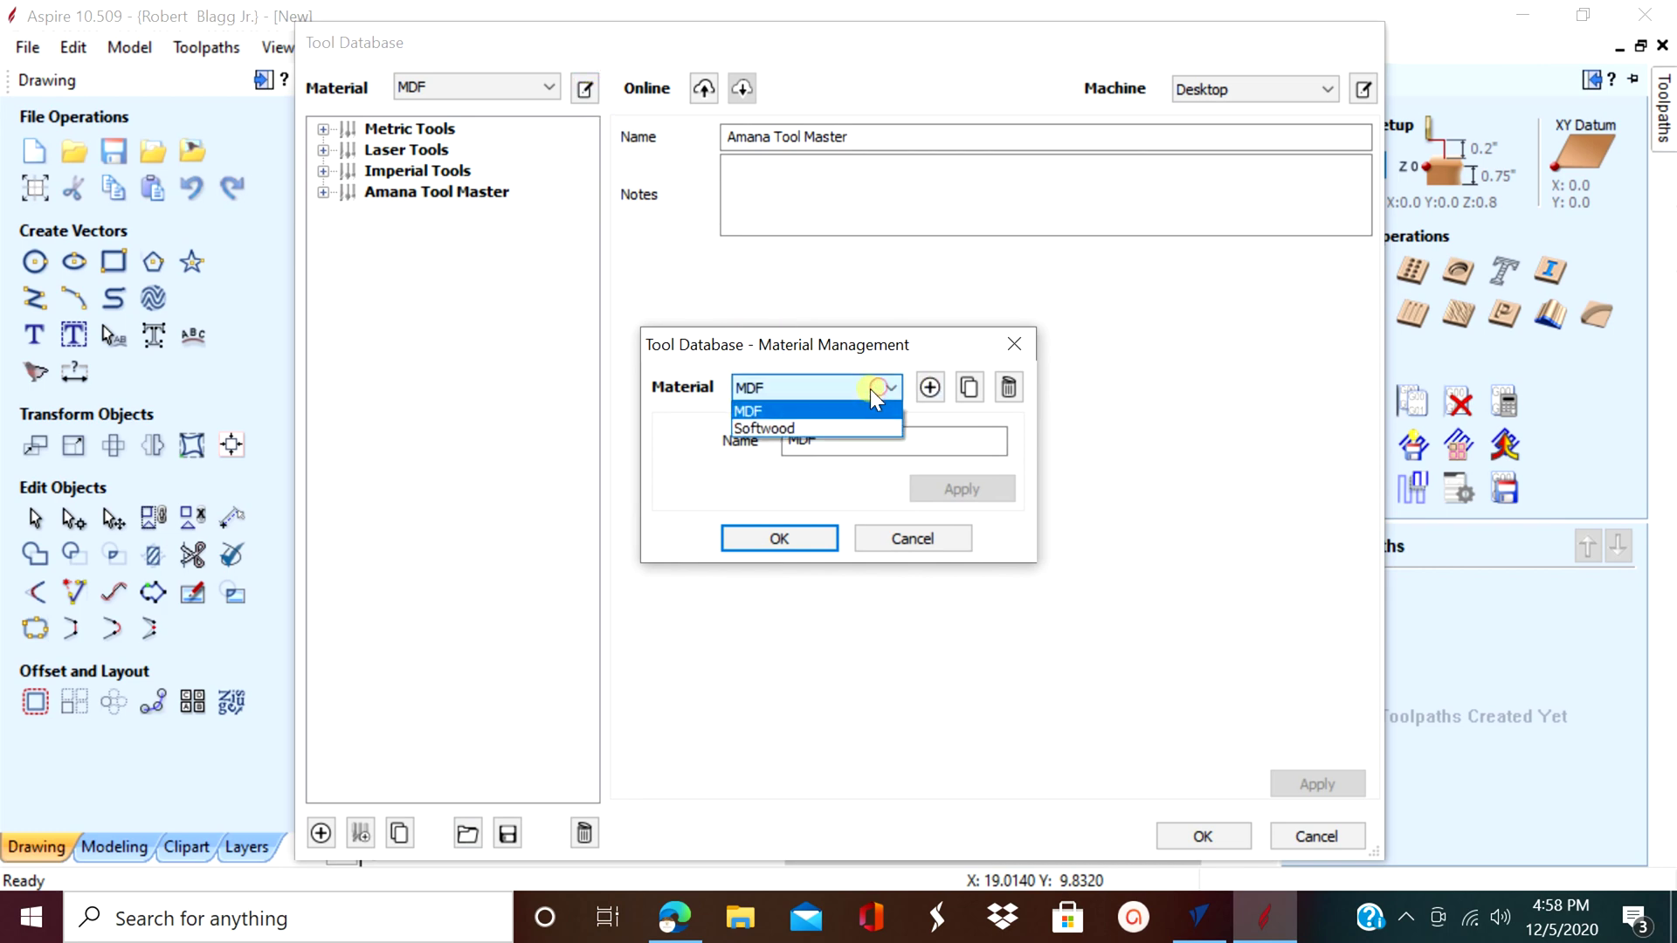
left_click(882, 380)
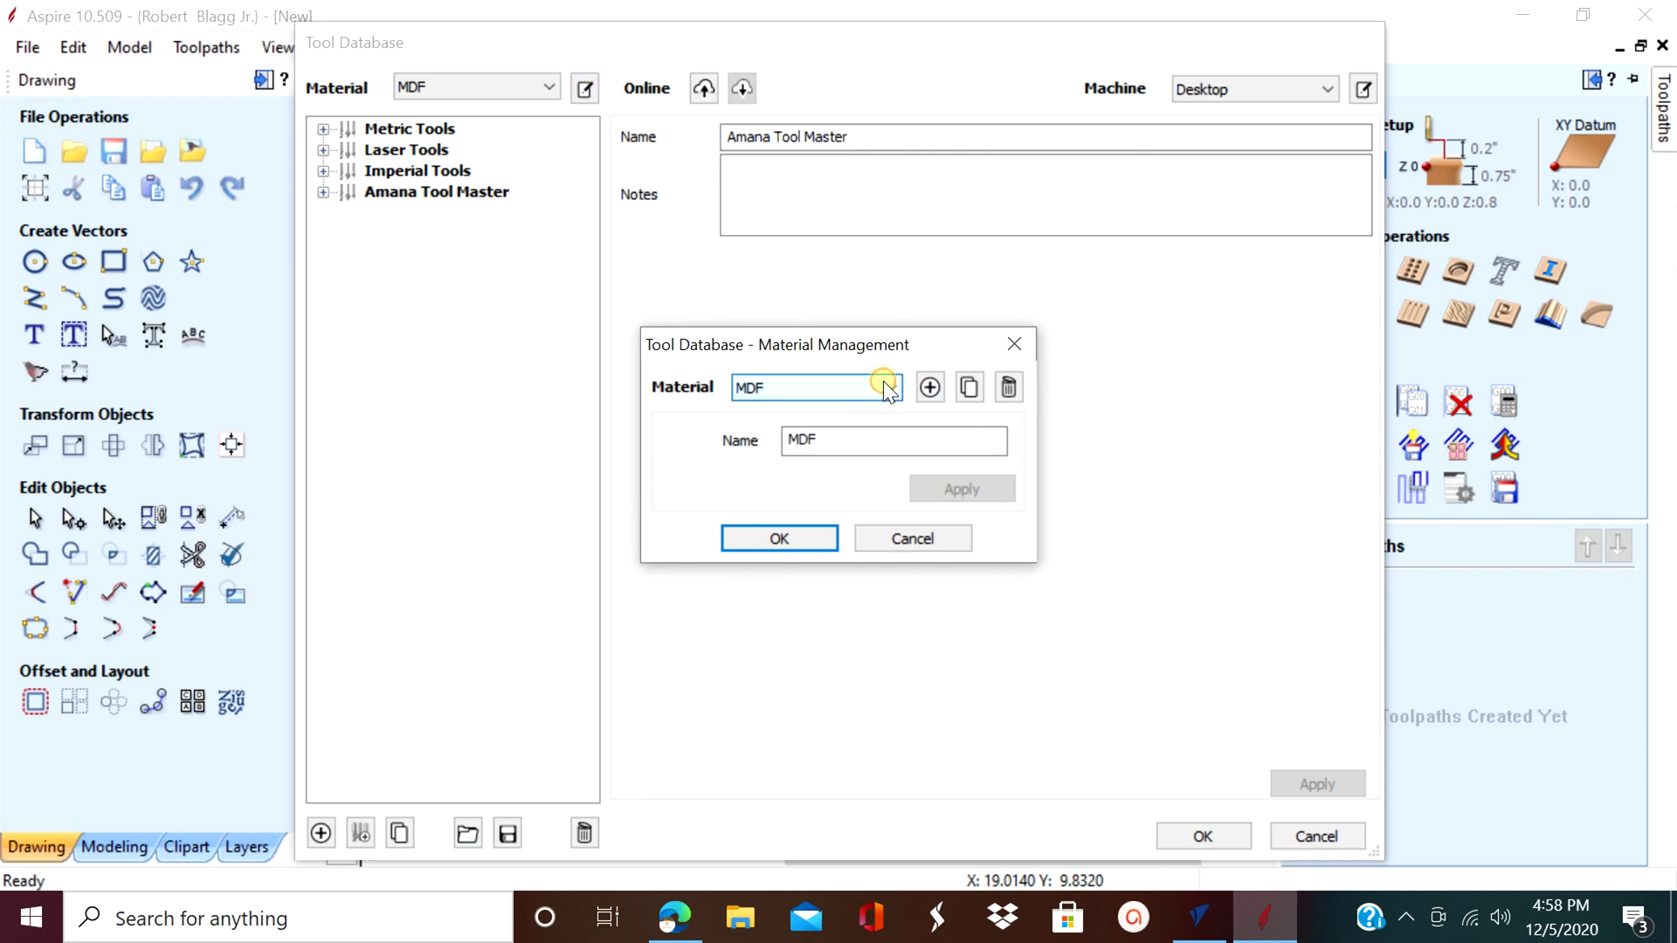
left_click(931, 386)
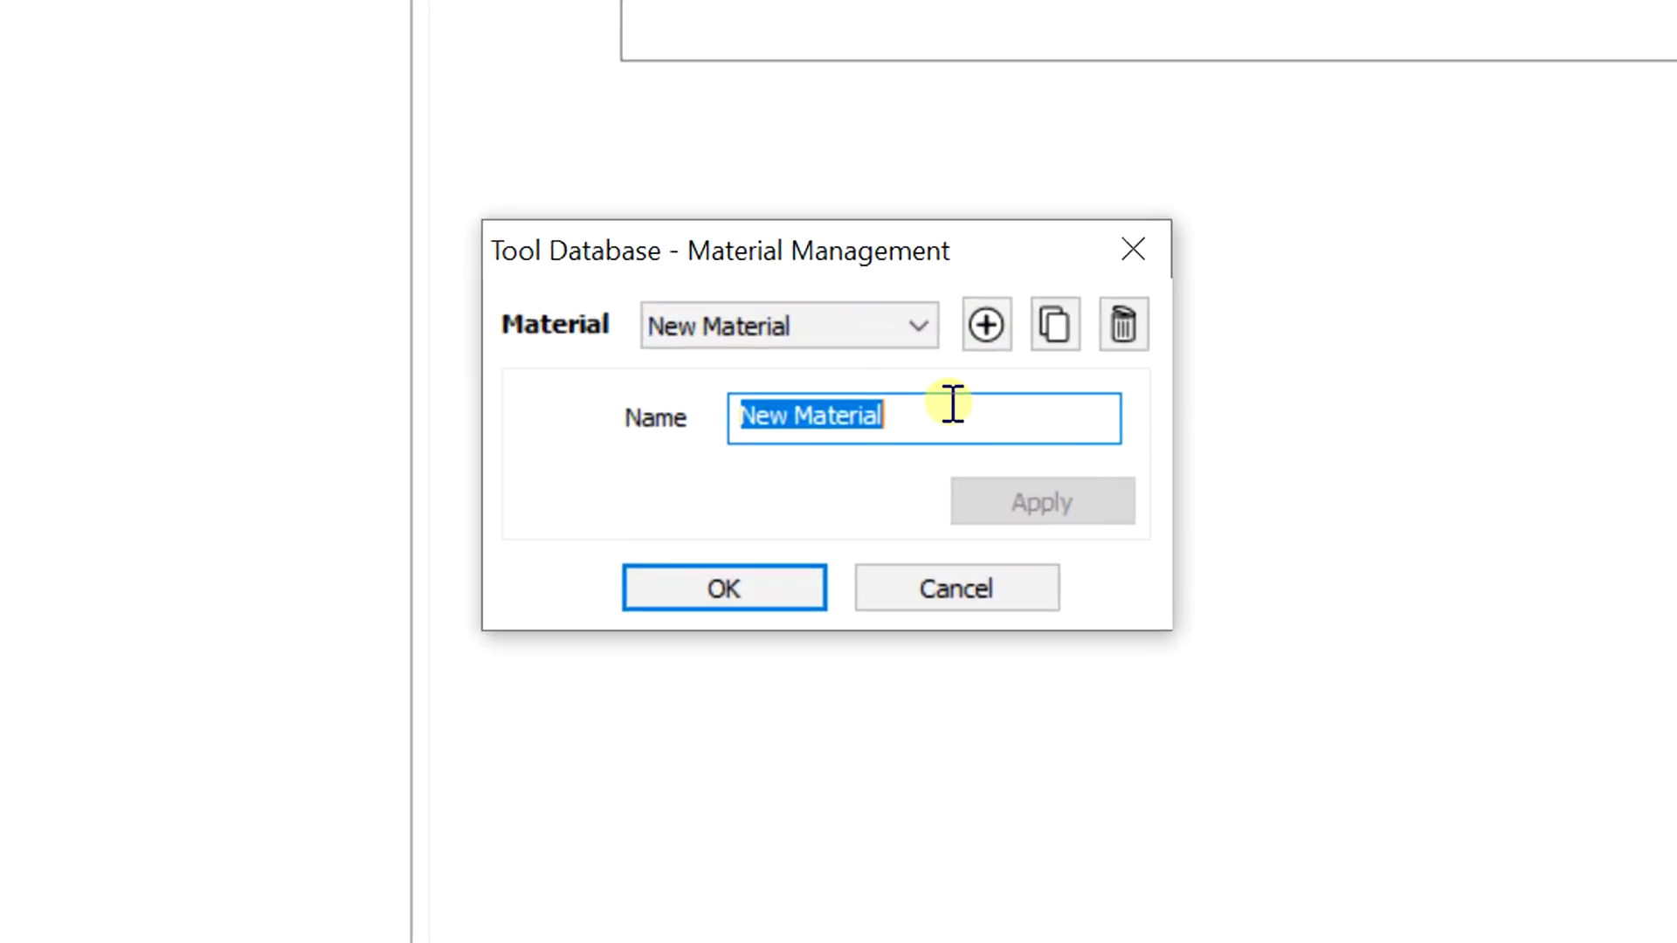
left_click(896, 440)
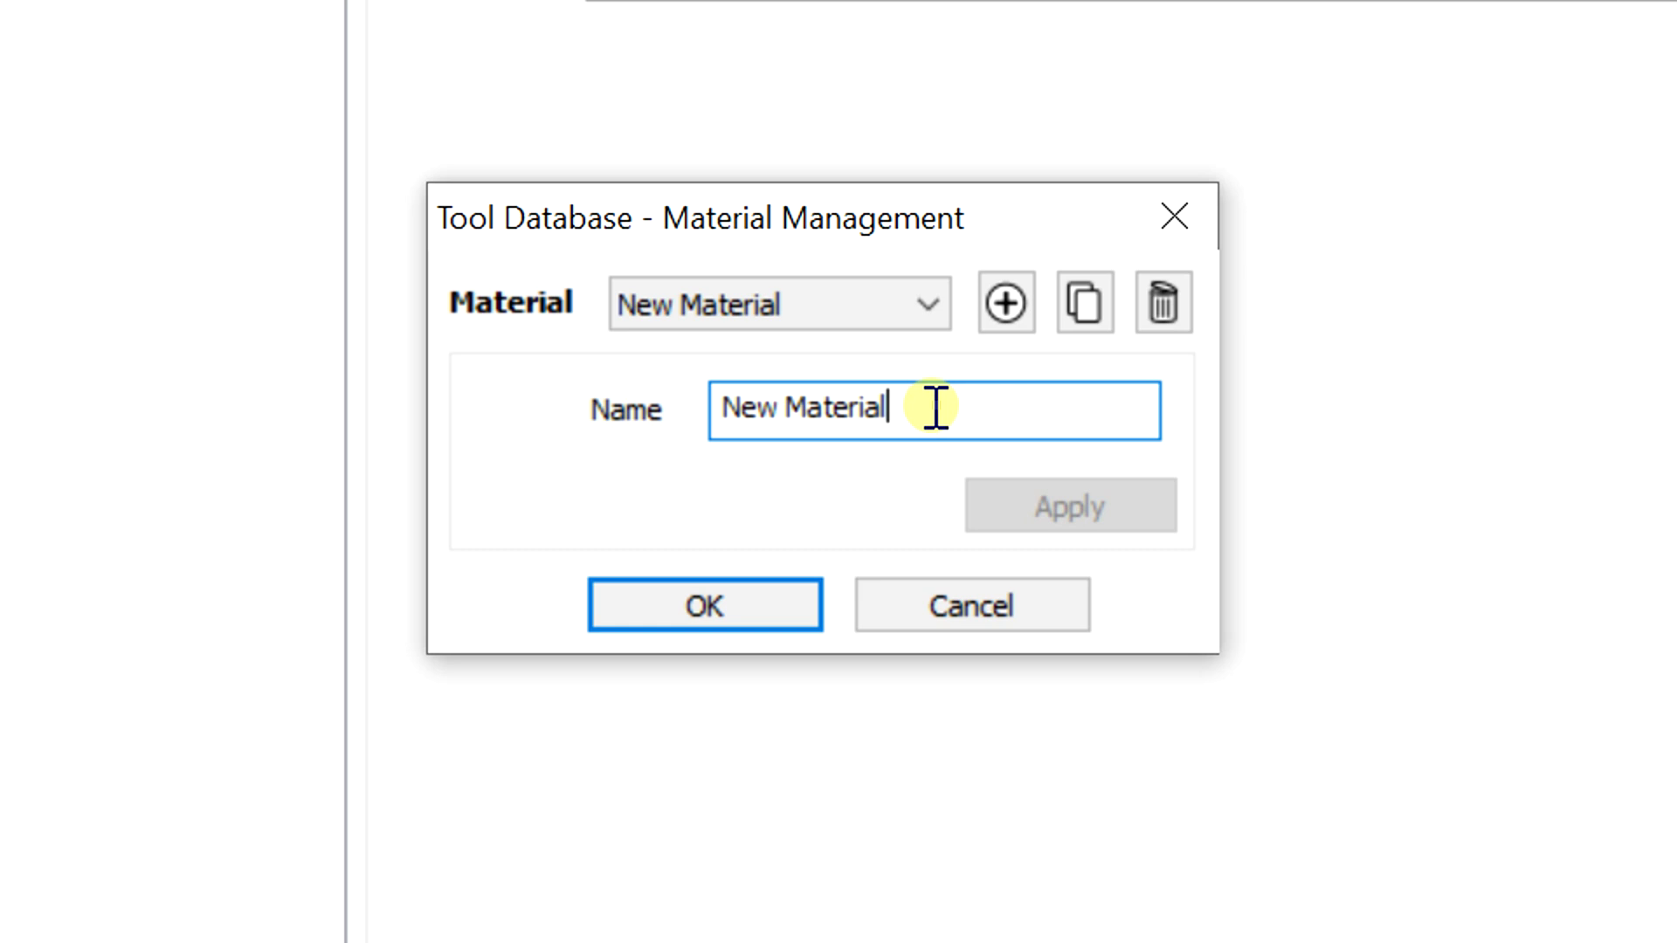
key("BackSpace")
key("BackSpace")
key("BackSpace")
key("BackSpace")
key("BackSpace")
key("BackSpace")
key("BackSpace")
key("BackSpace")
key("BackSpace")
key("BackSpace")
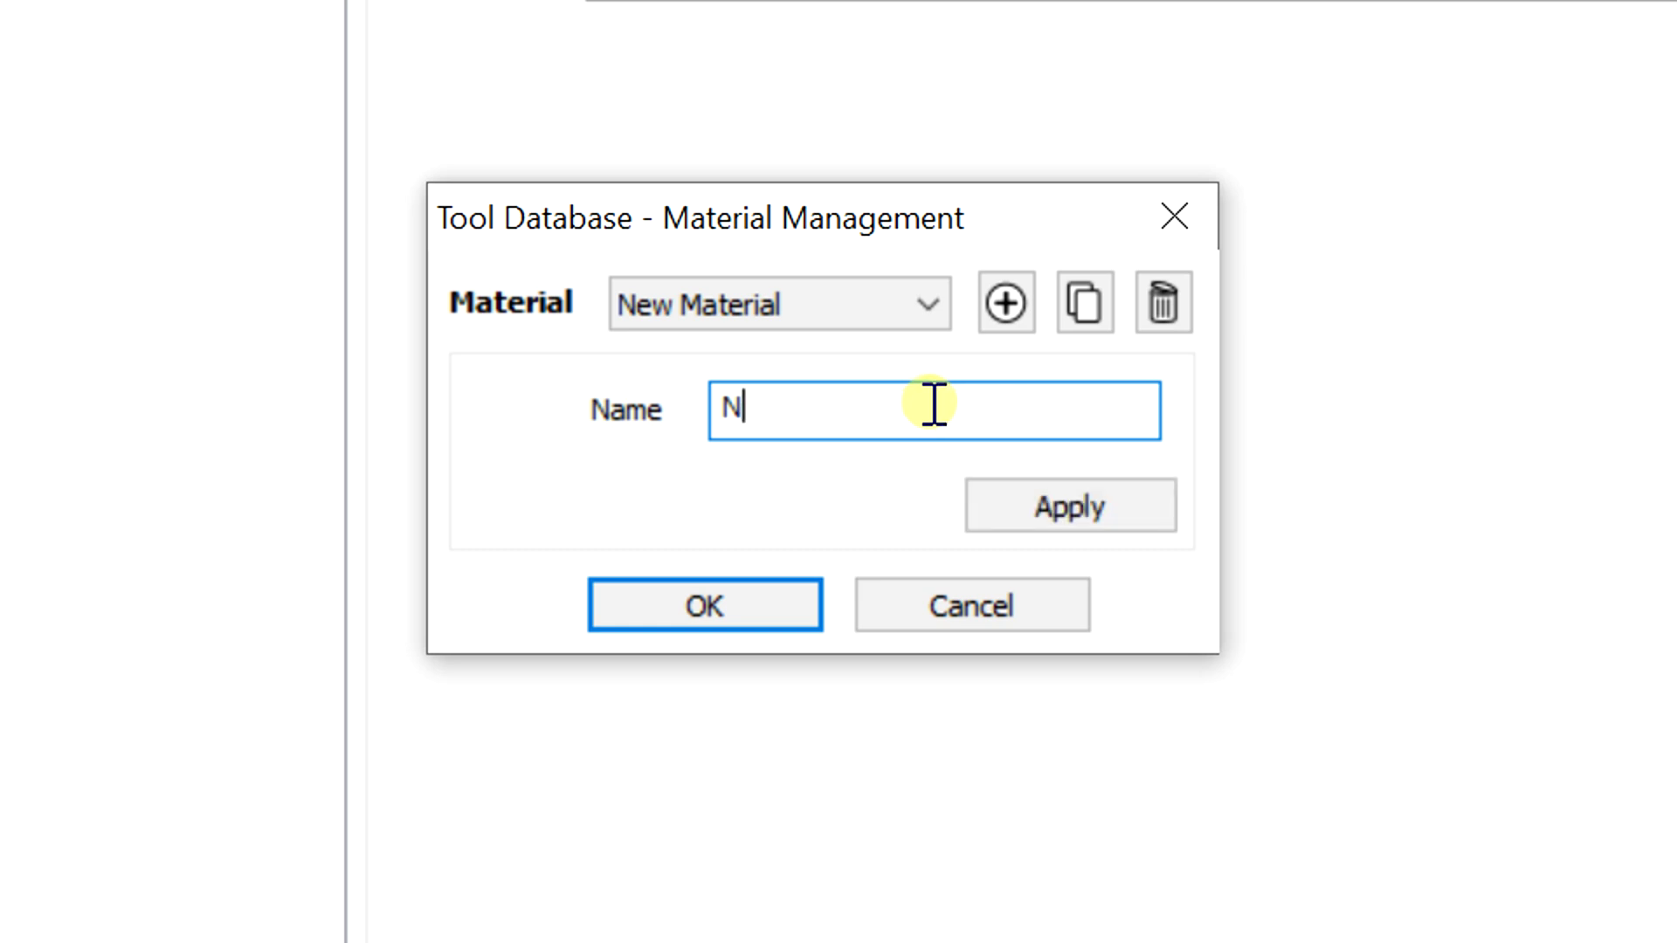
type("Tools list")
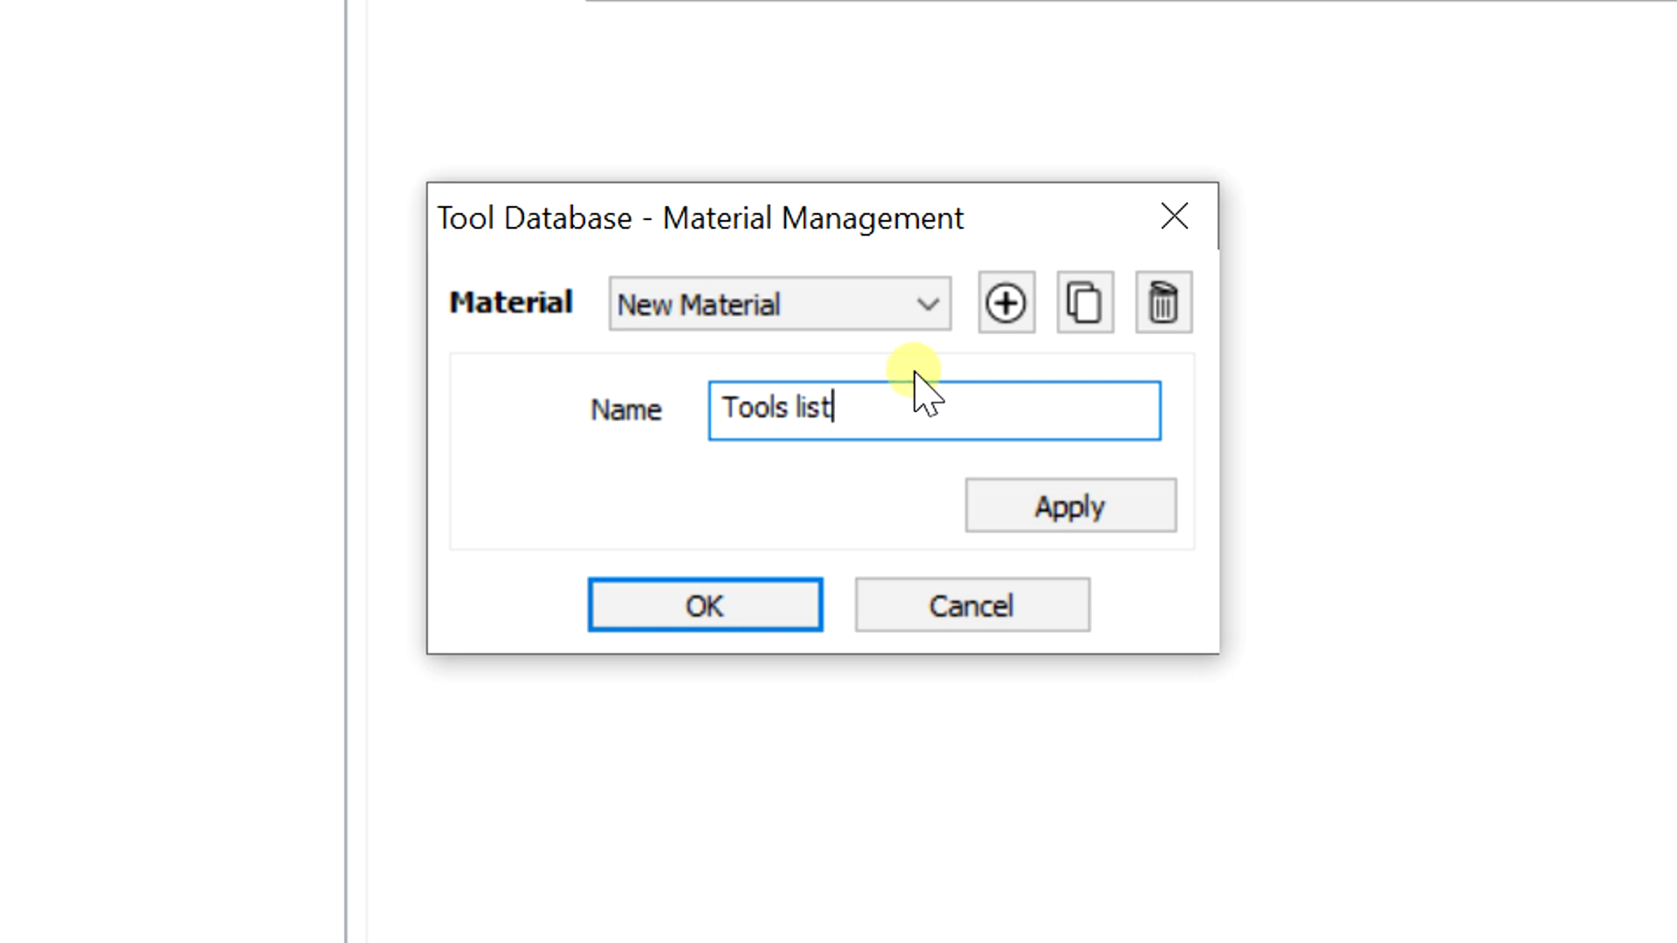
left_click(1111, 517)
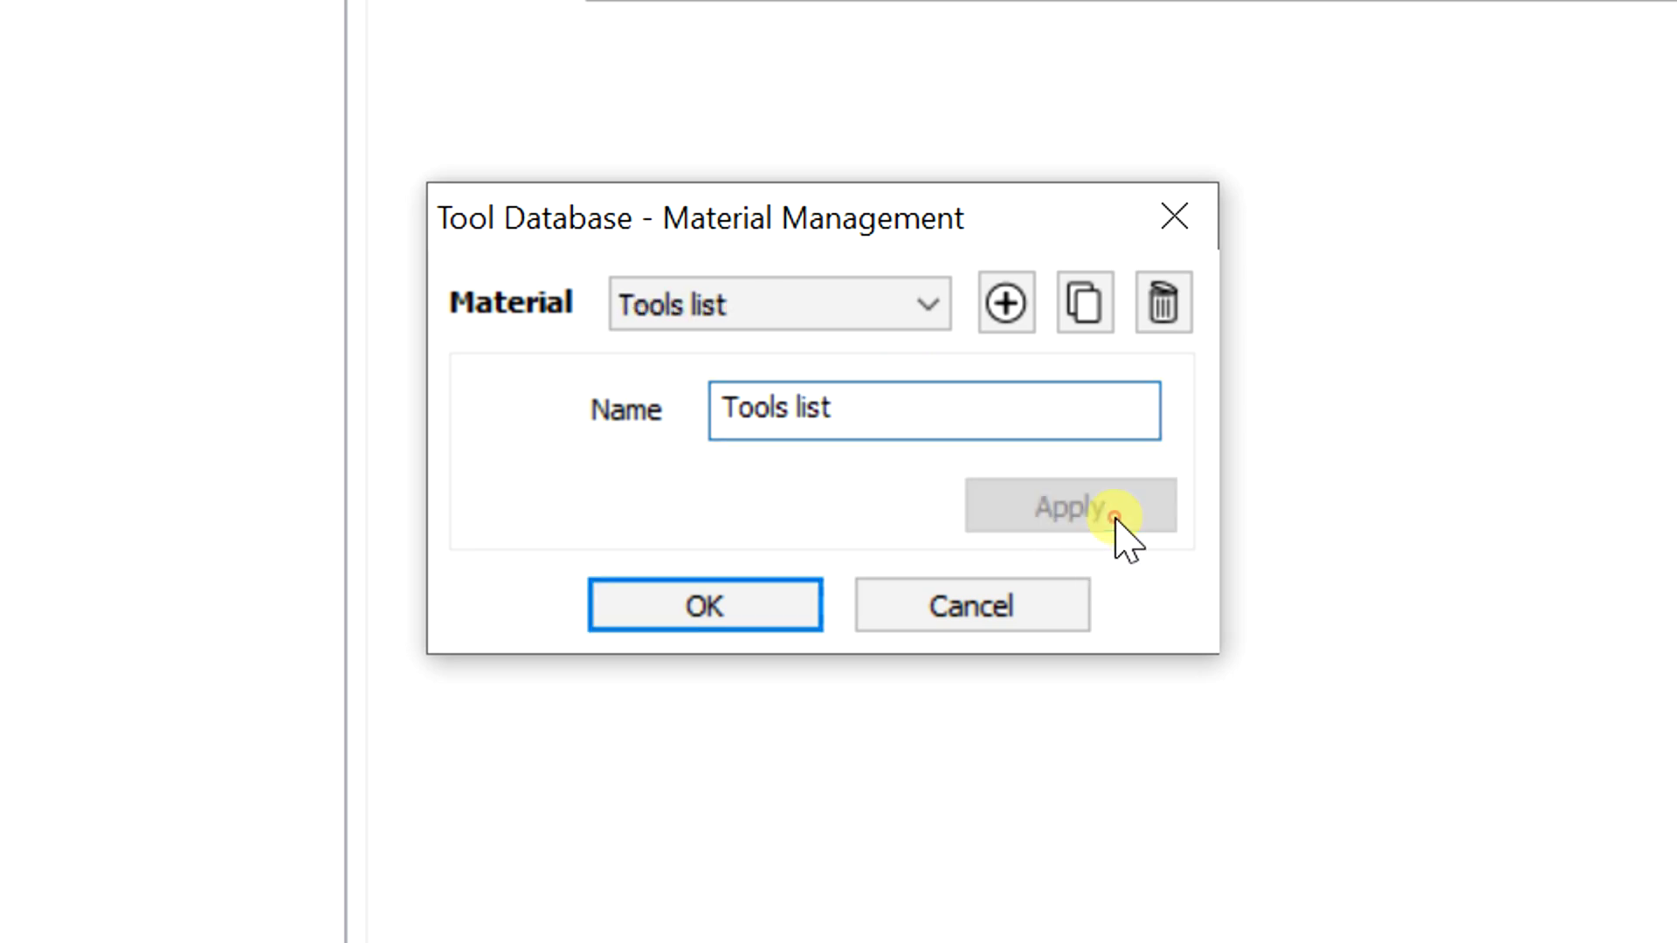
left_click(758, 607)
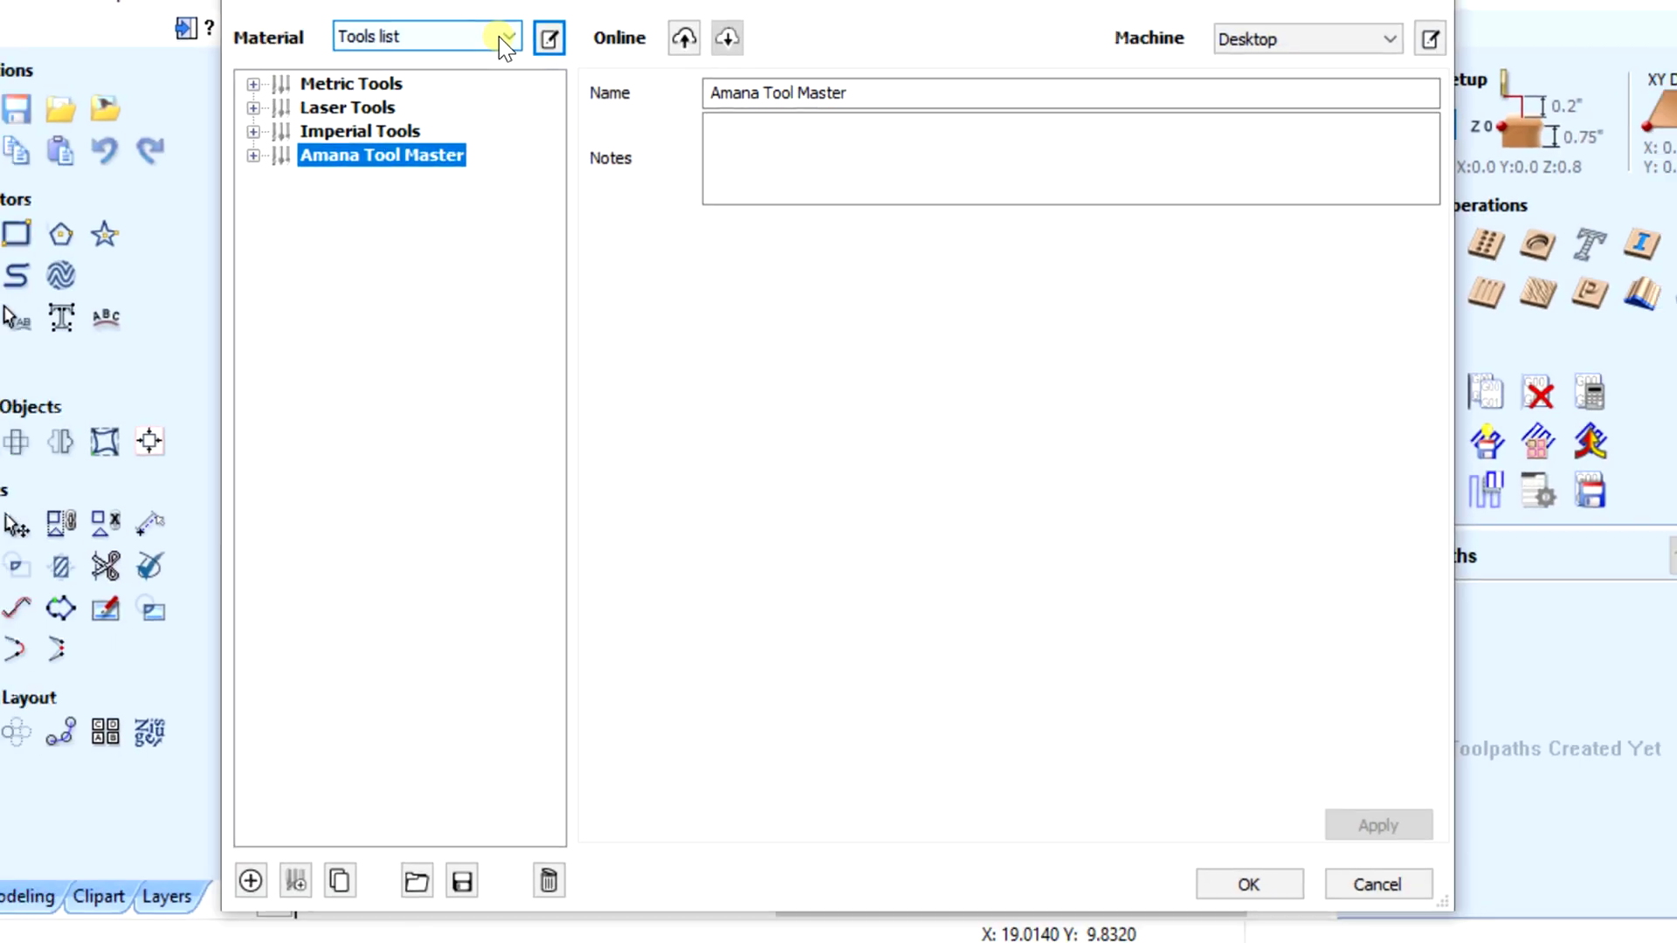
left_click(503, 37)
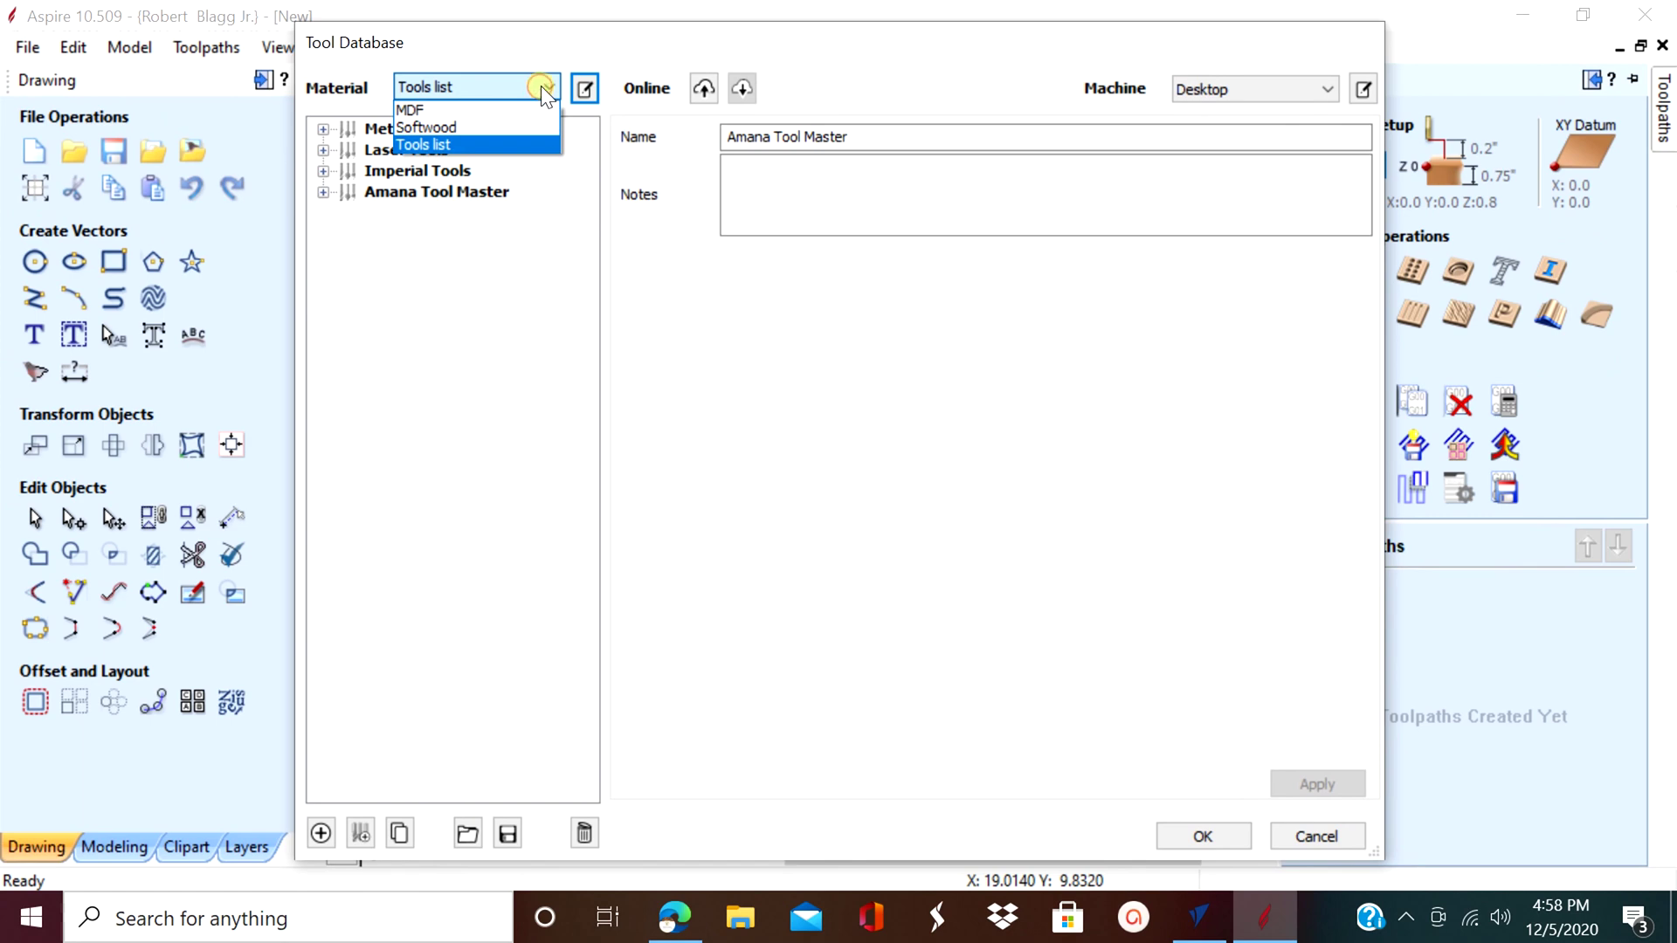
Set the Tool Database material to Tools list and expand the Amana Tool Master group.
left_click(433, 141)
left_click(462, 199)
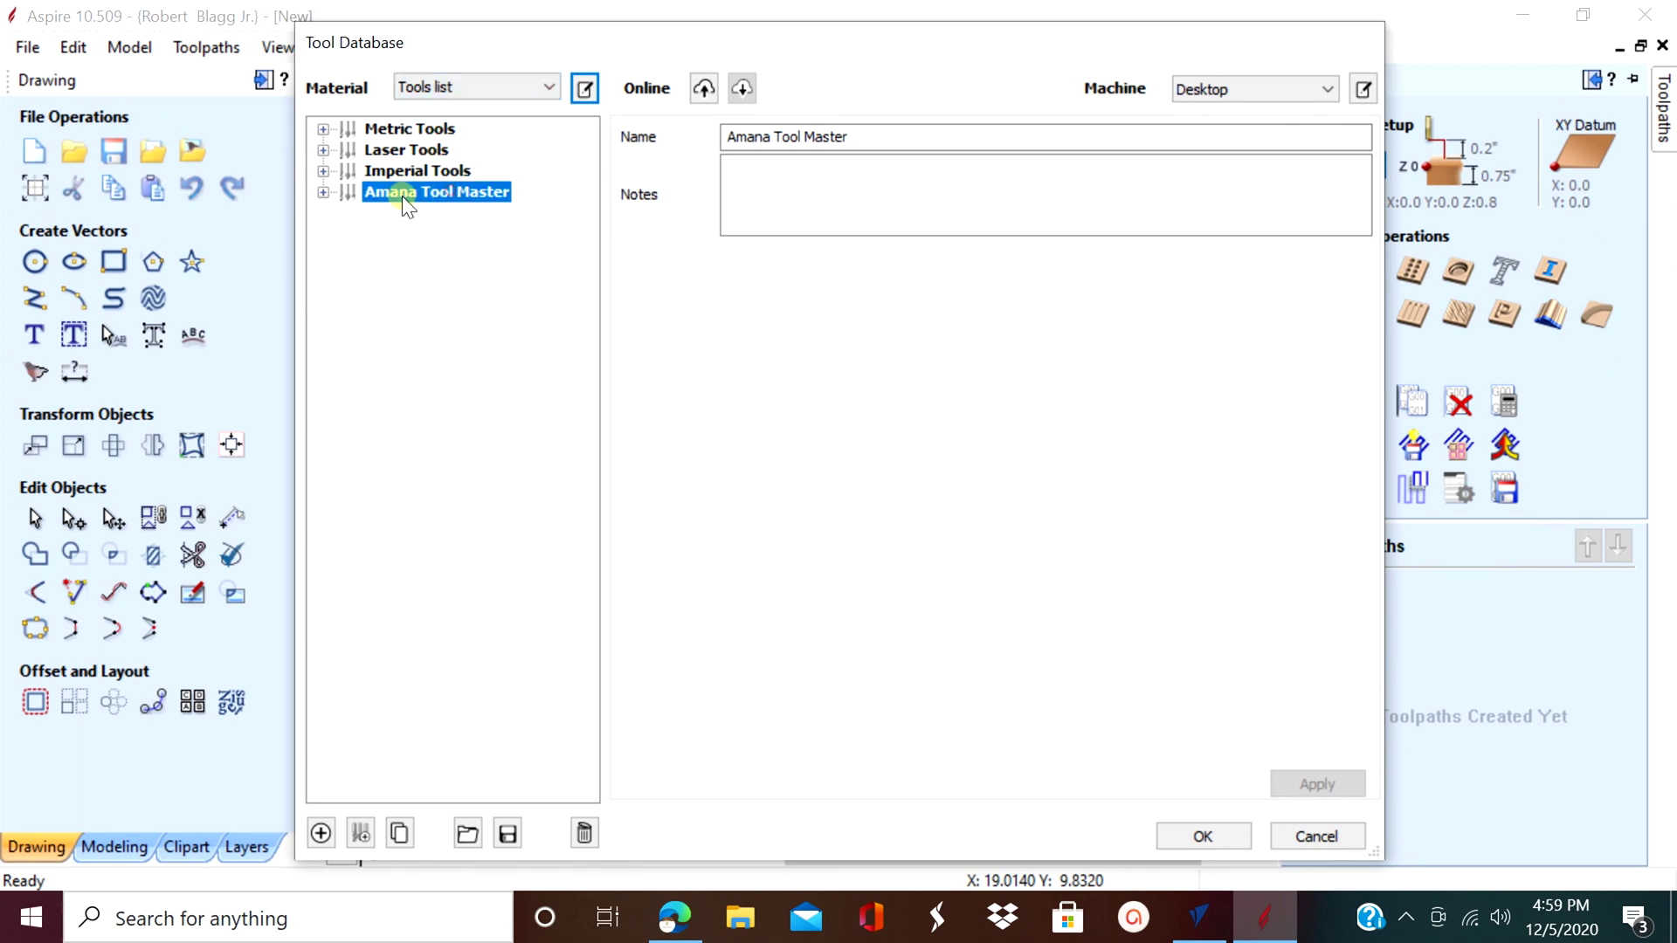
left_click(322, 191)
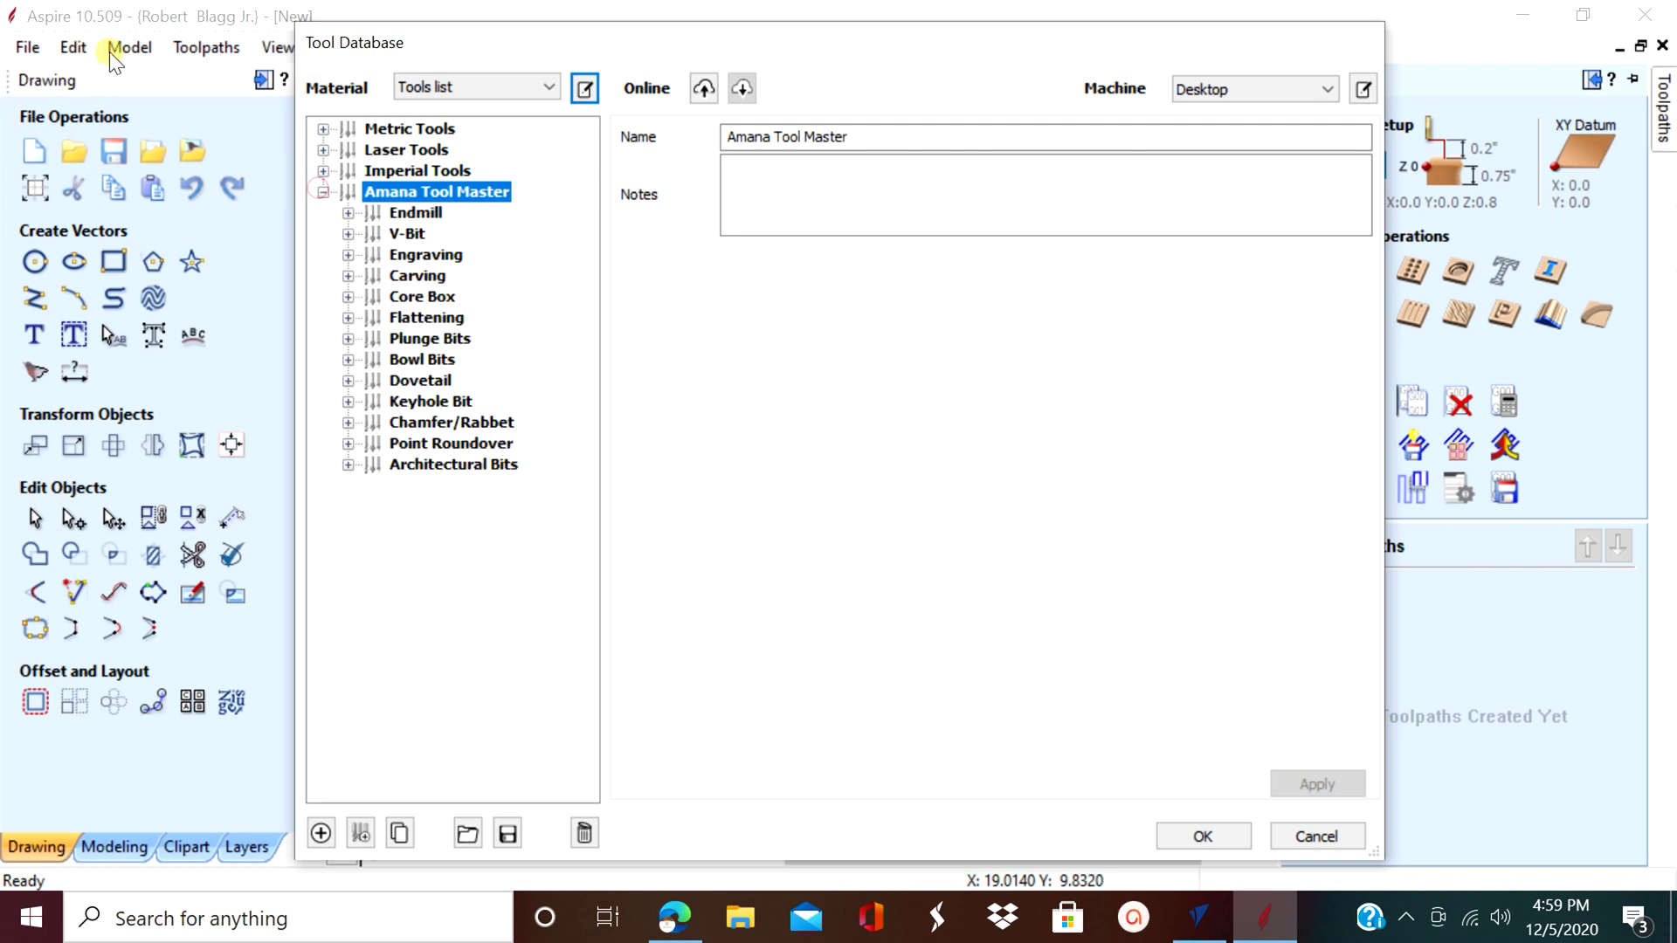
Look through the 1/2" and 1/4" shank Tapered Flat Bottom tools under Endmill, collapsing the Endmill groups again.
left_click(347, 213)
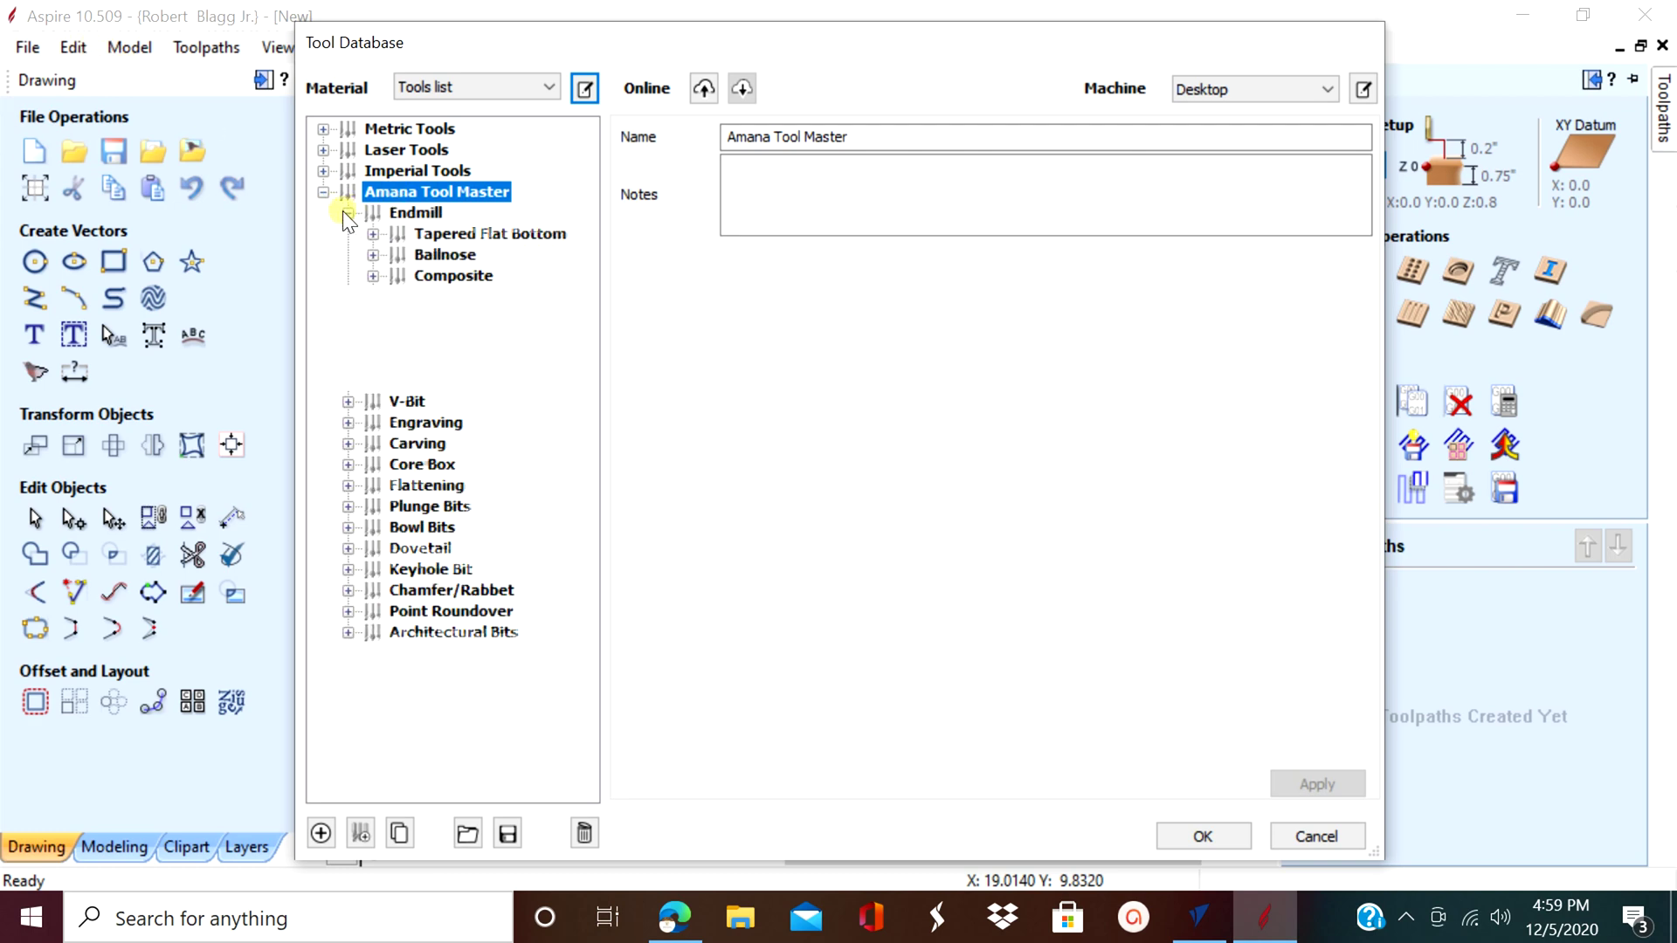
left_click(374, 235)
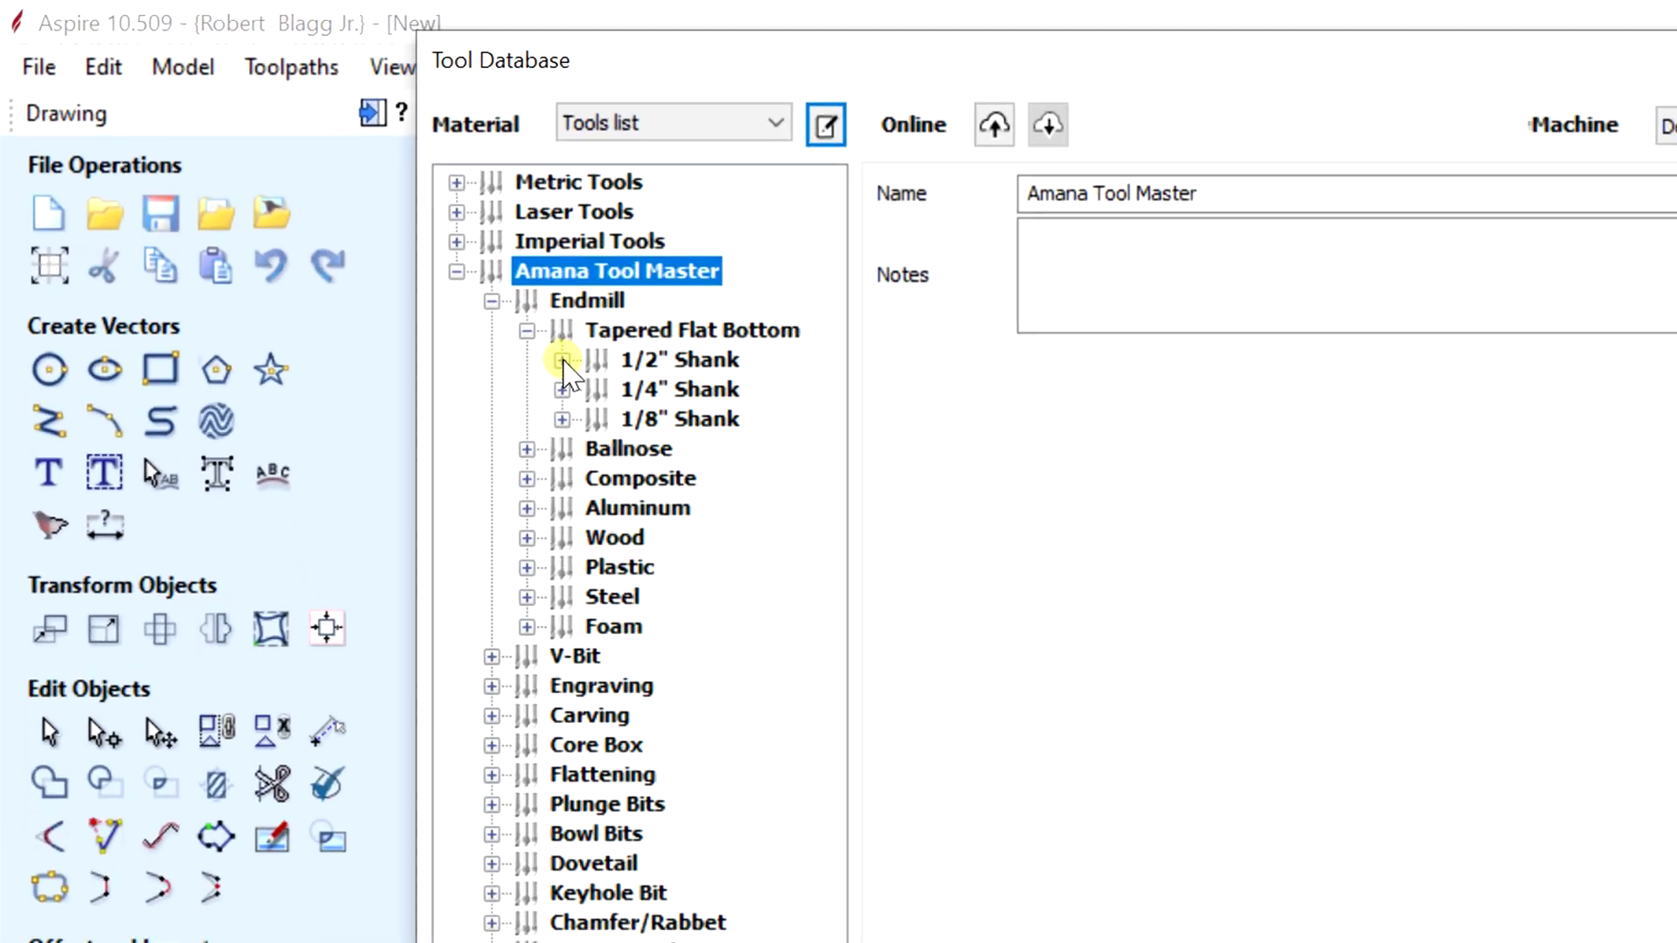
left_click(398, 254)
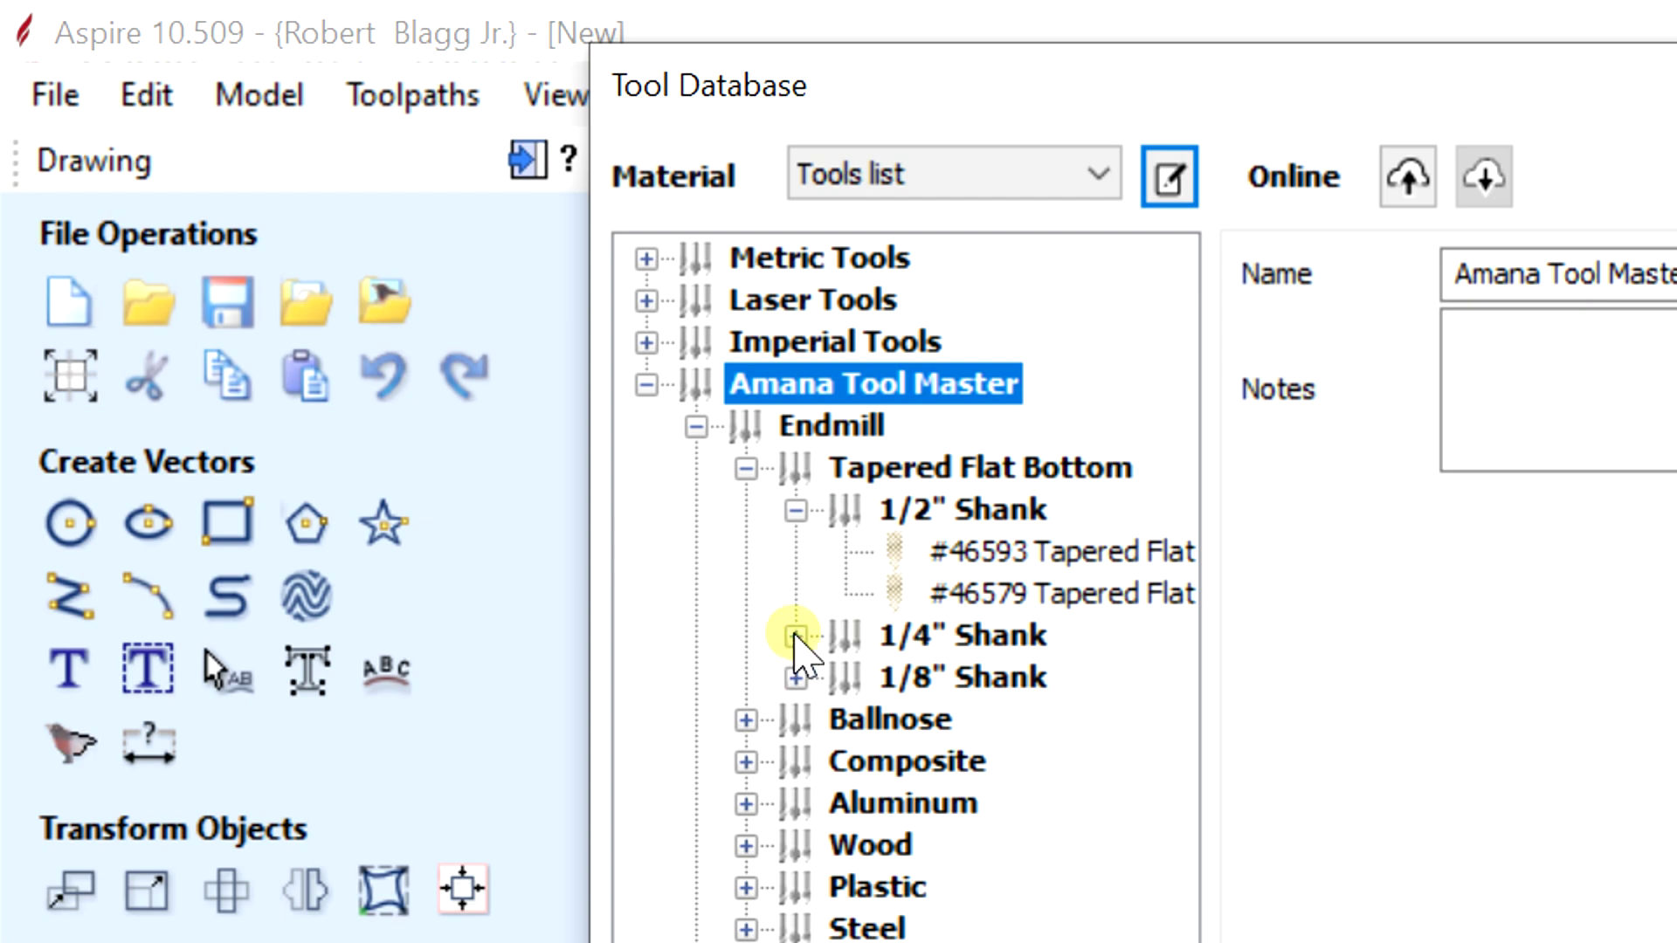
left_click(794, 635)
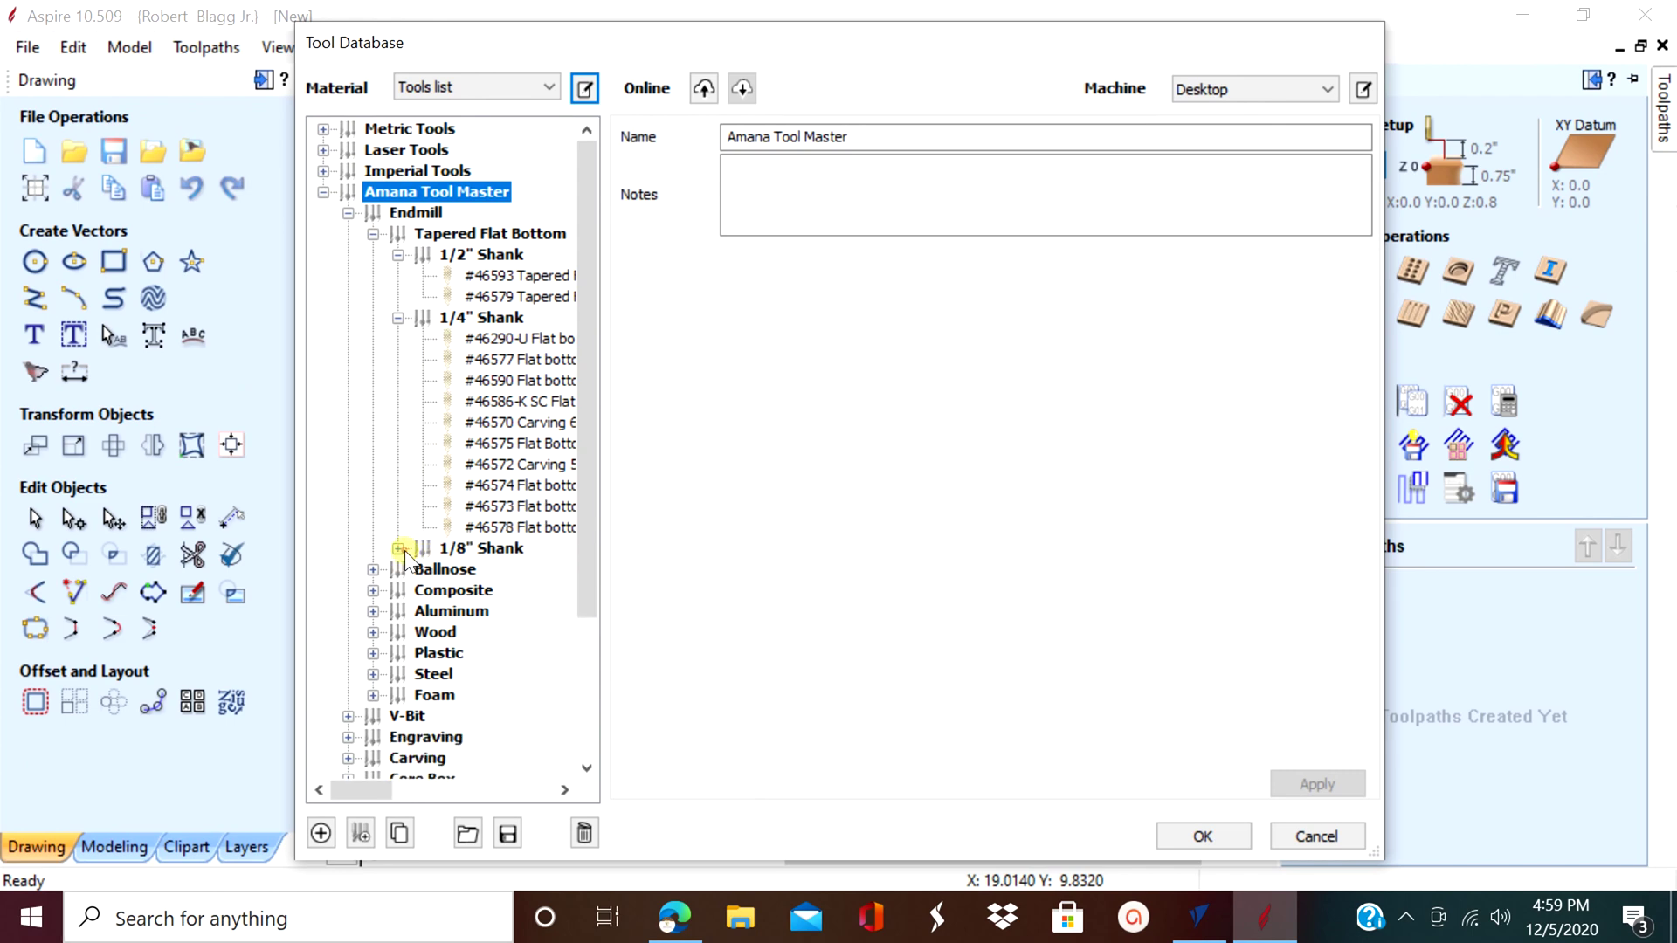
left_click(399, 317)
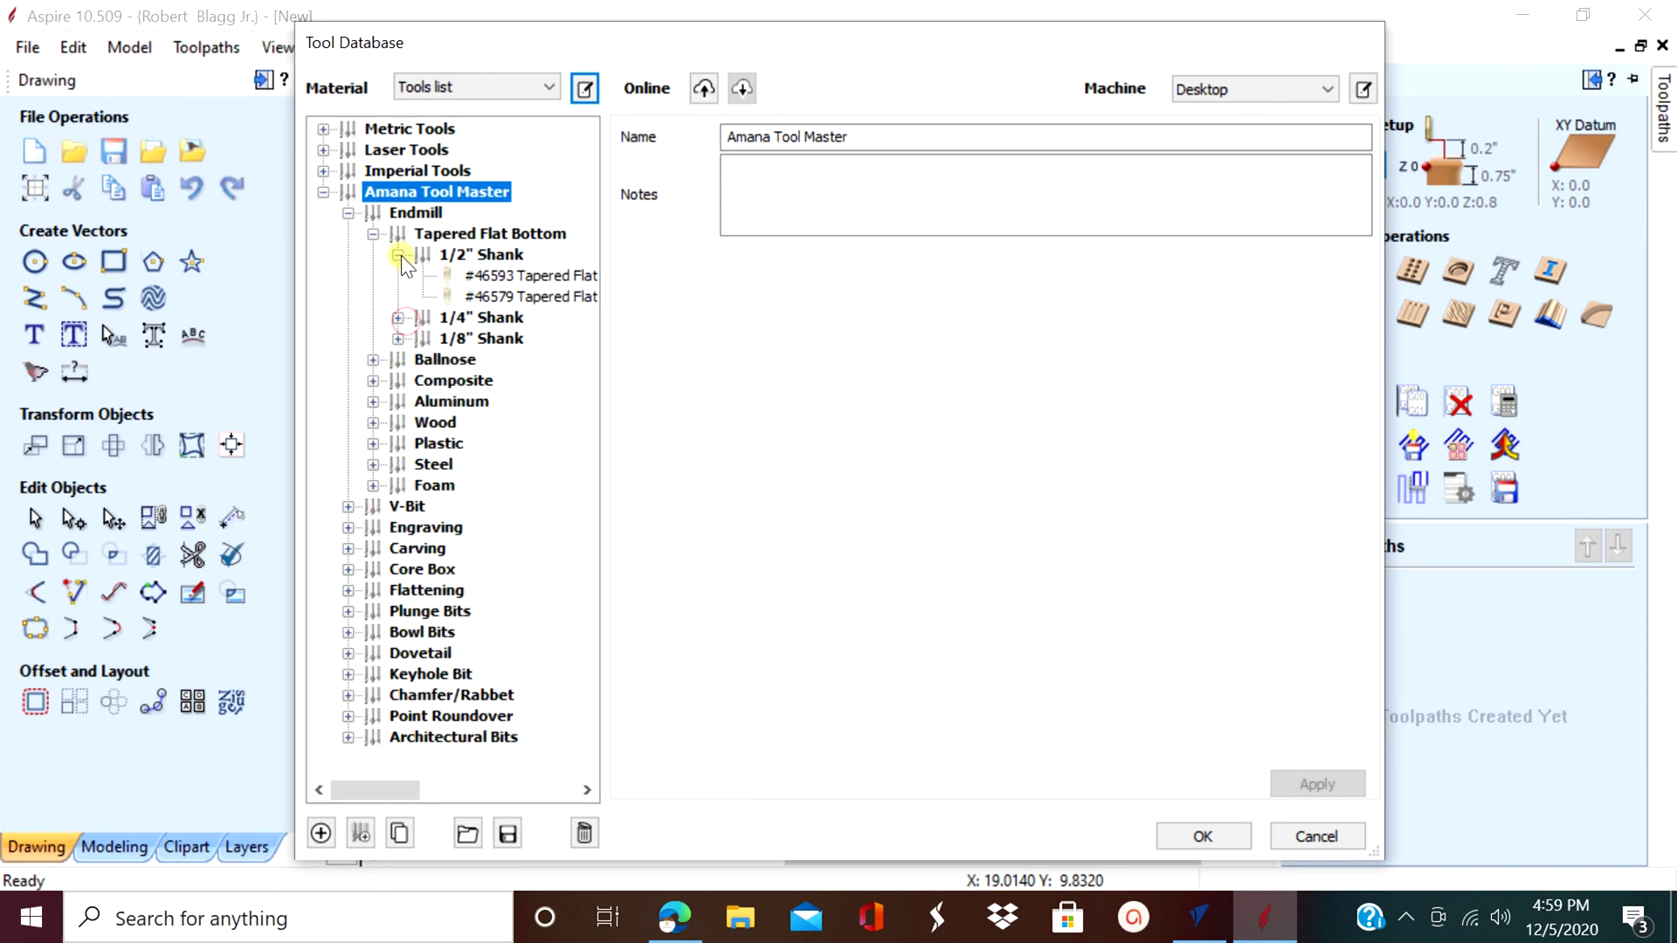
left_click(399, 255)
left_click(372, 234)
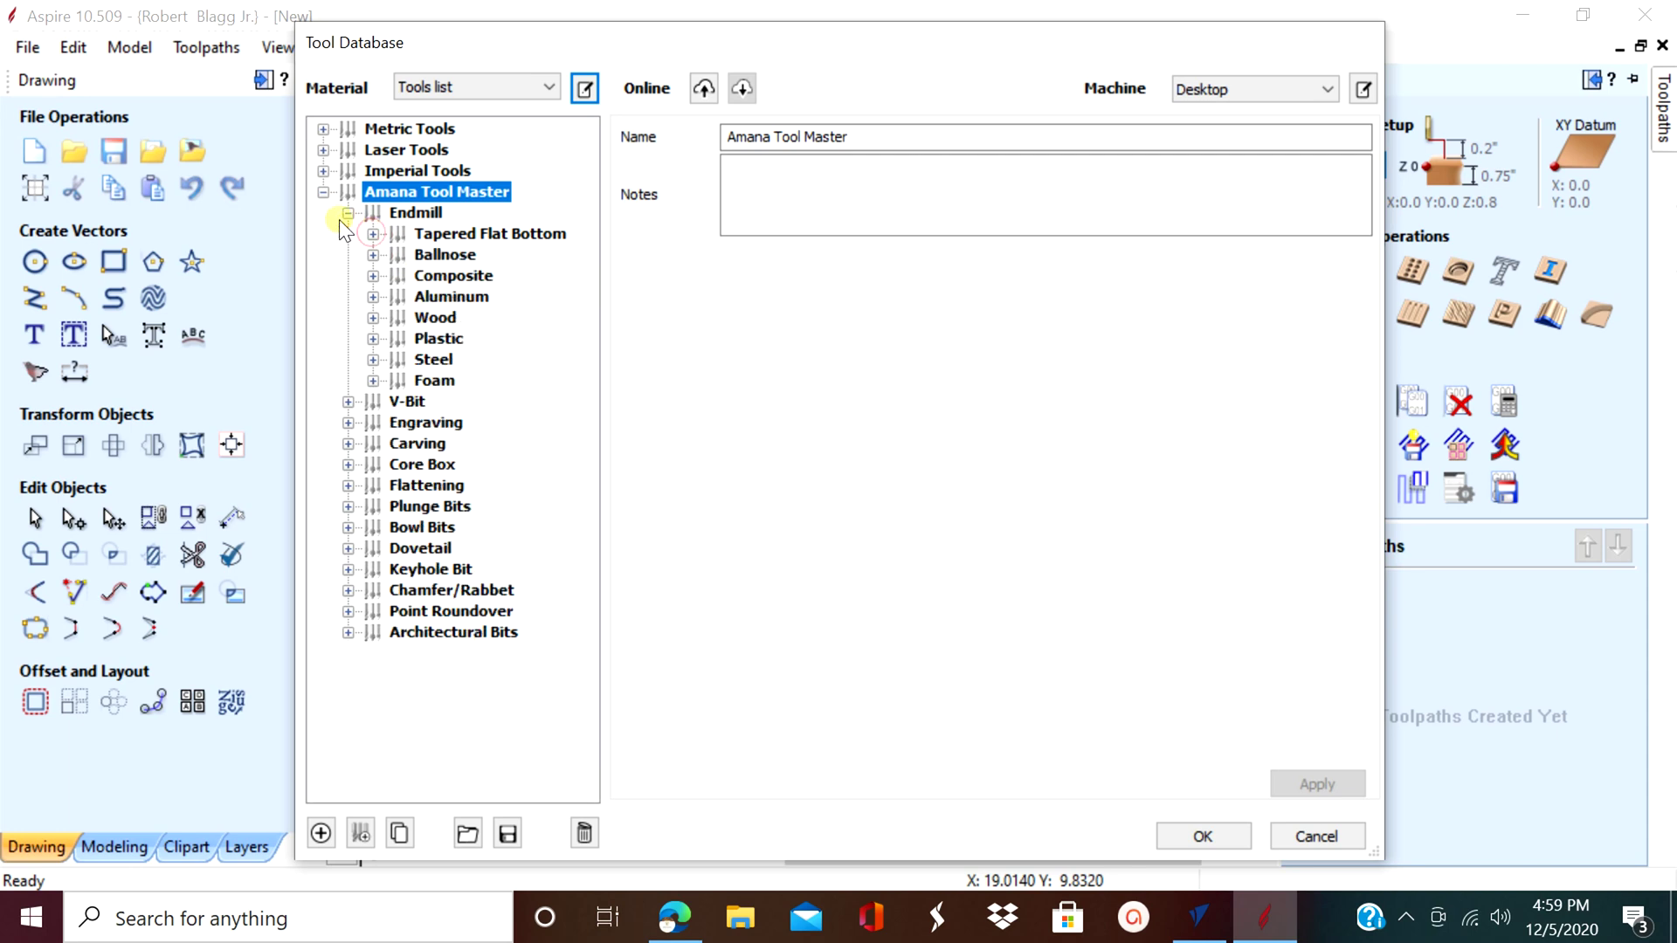
left_click(347, 213)
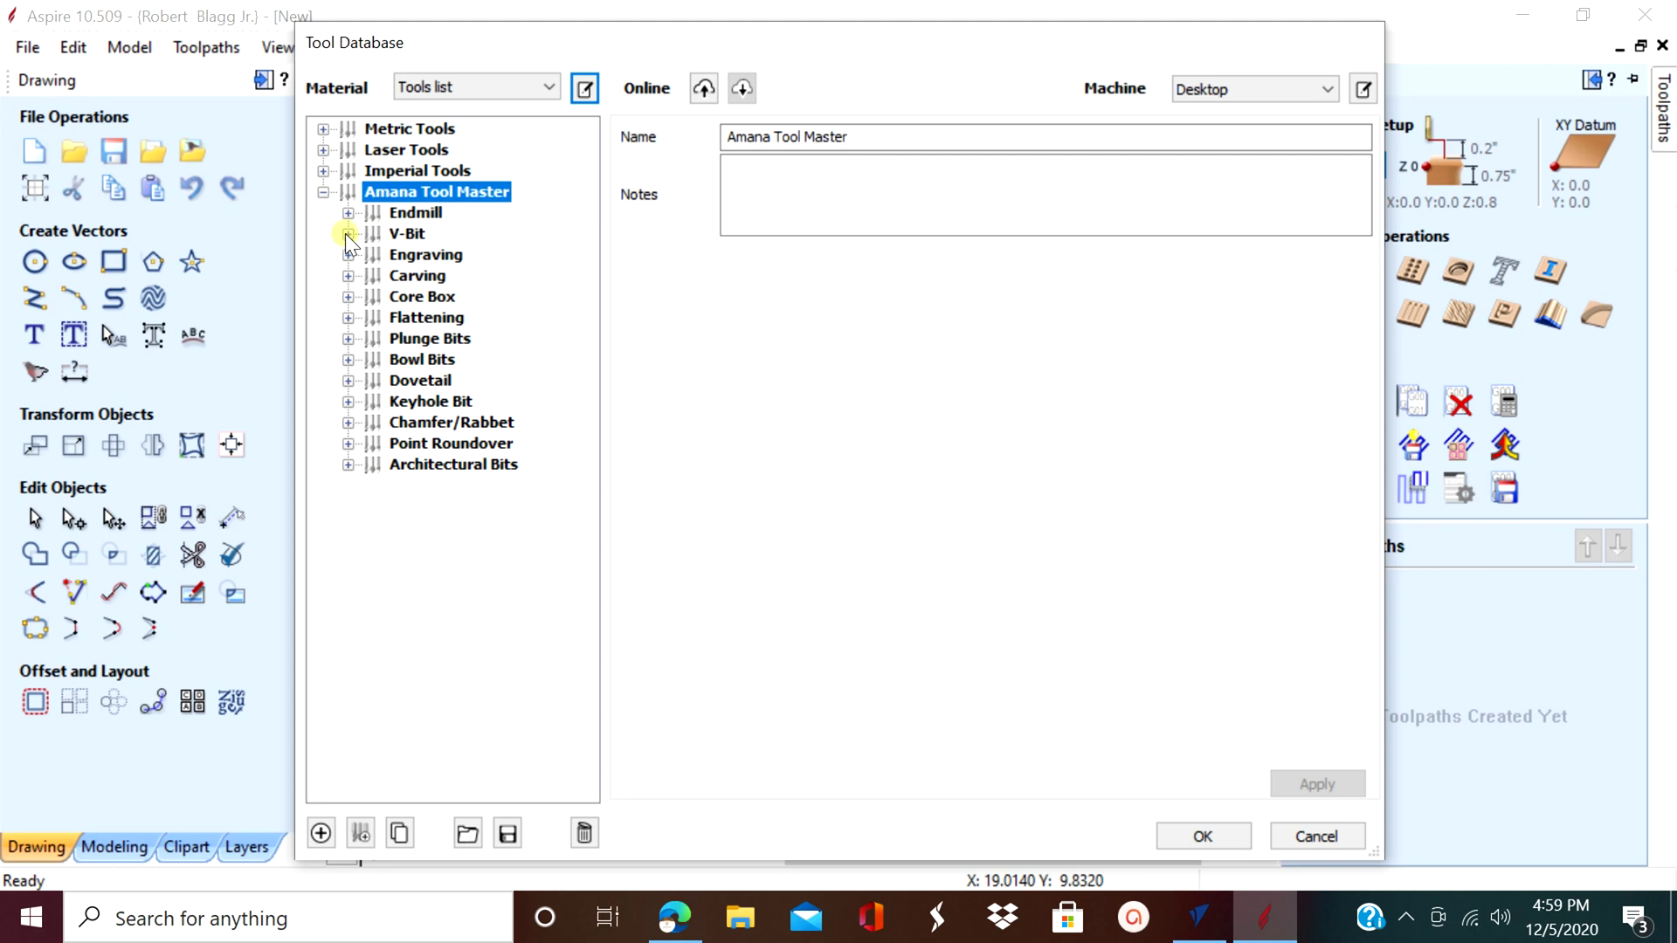
Expand the 1/4" Shank group under V-Bit and select tool #45704 90° V GROOVE 1/2 DIAMETER 1/4 SHANK.
left_click(348, 234)
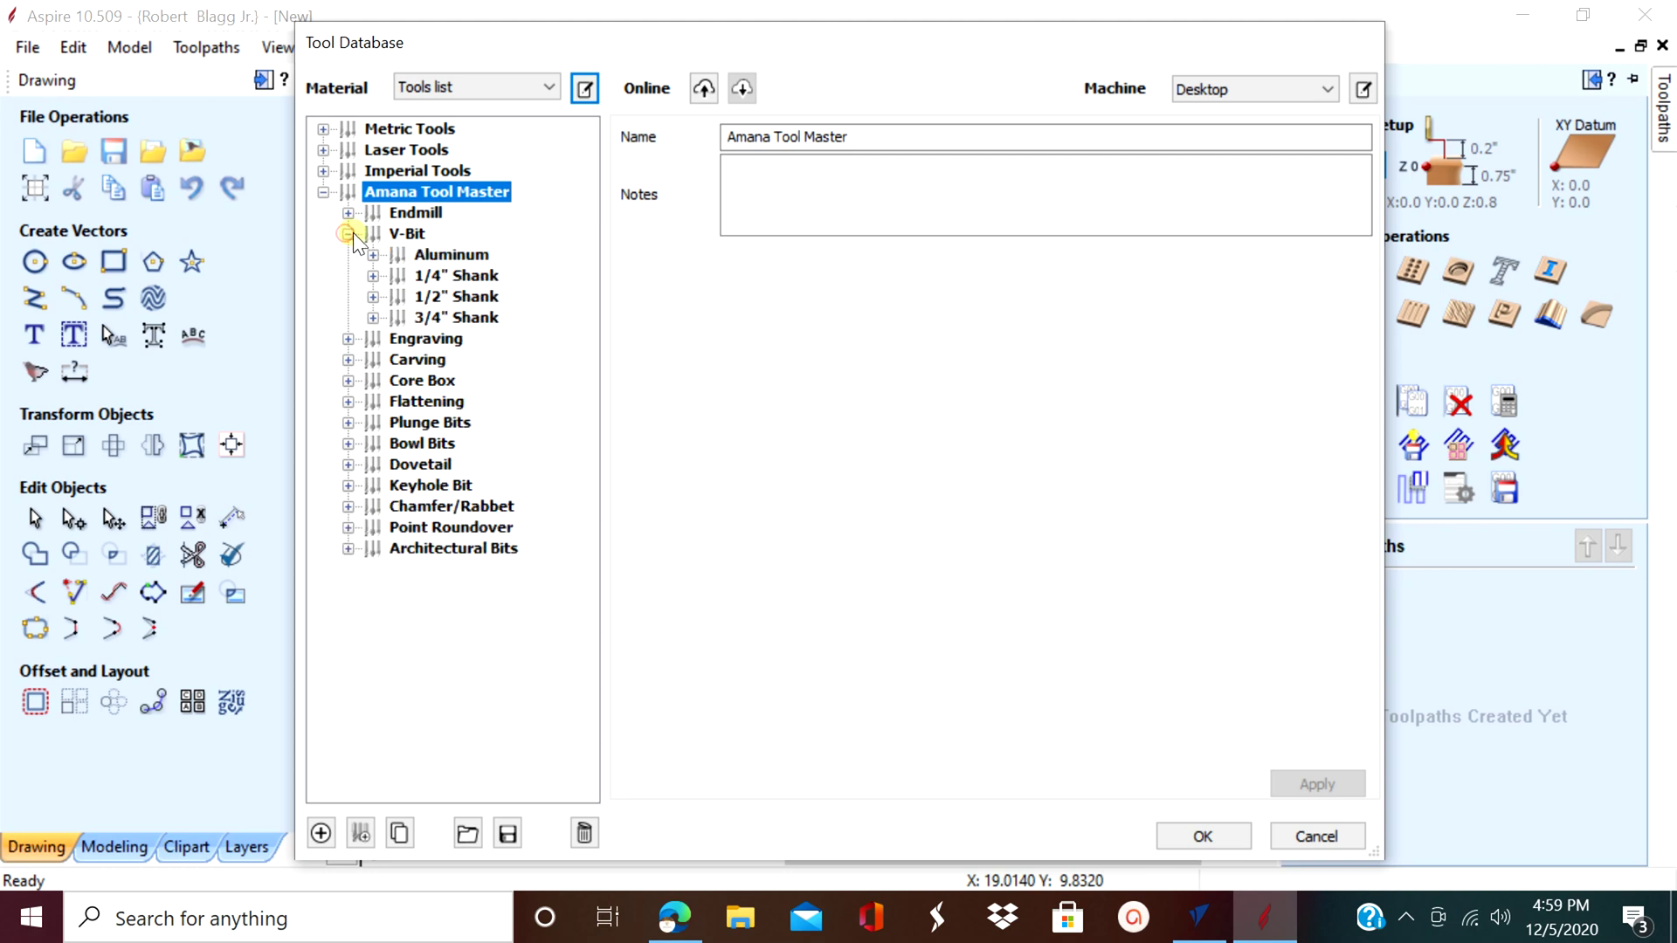
left_click(374, 276)
left_click_drag(585, 316, 584, 358)
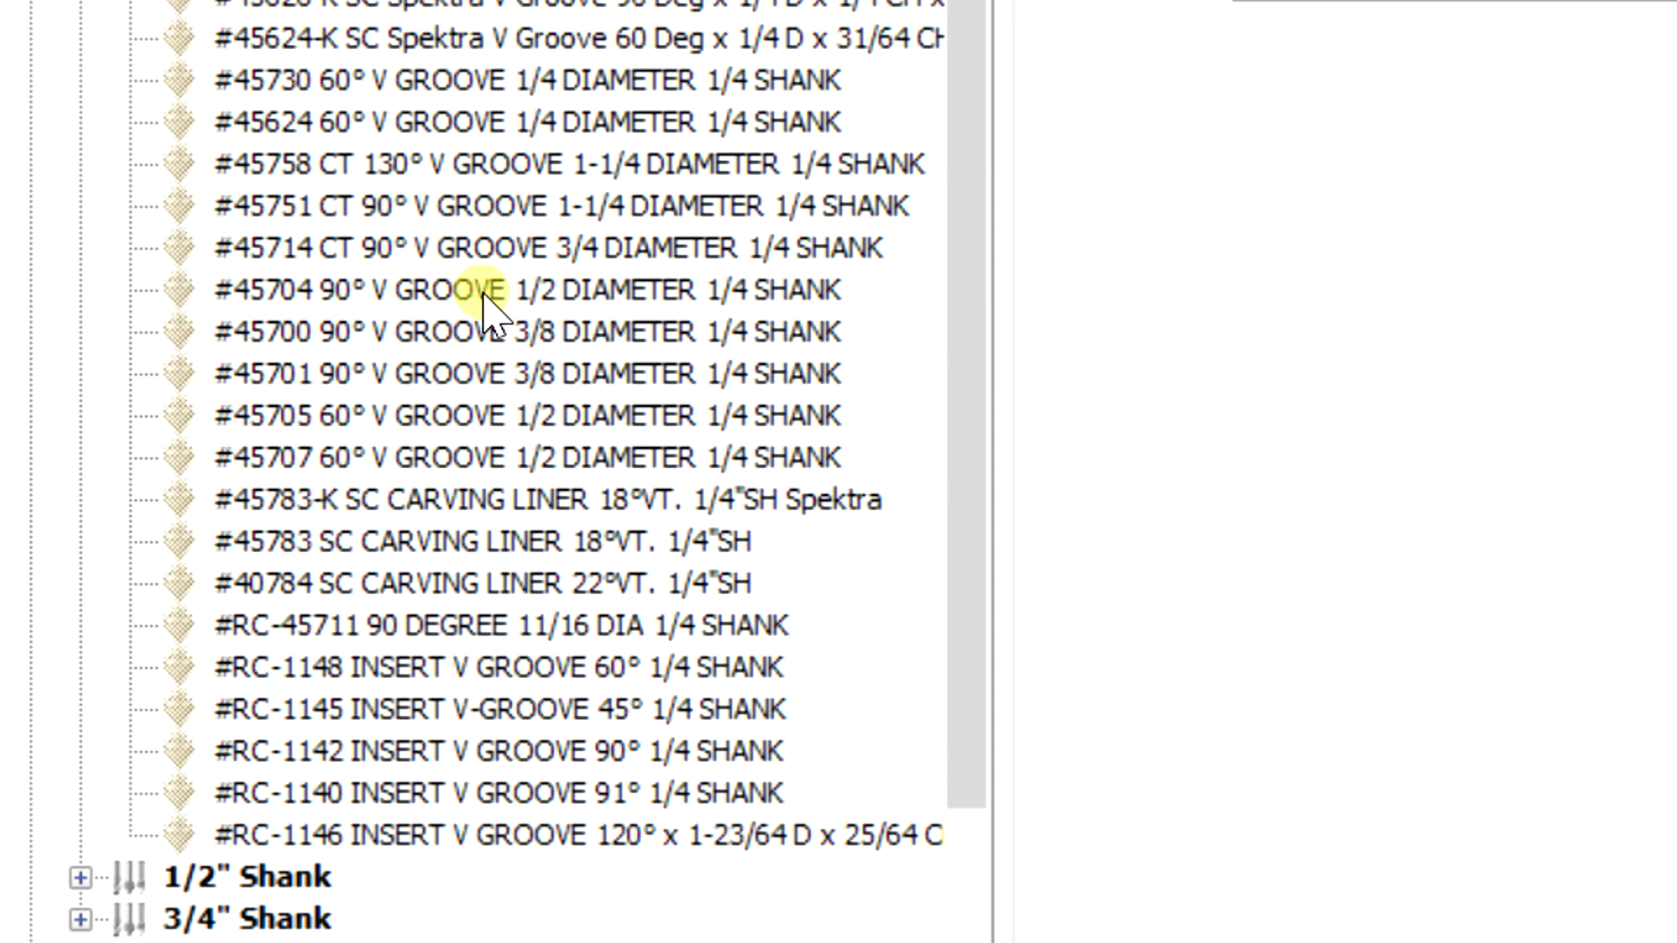
left_click(367, 290)
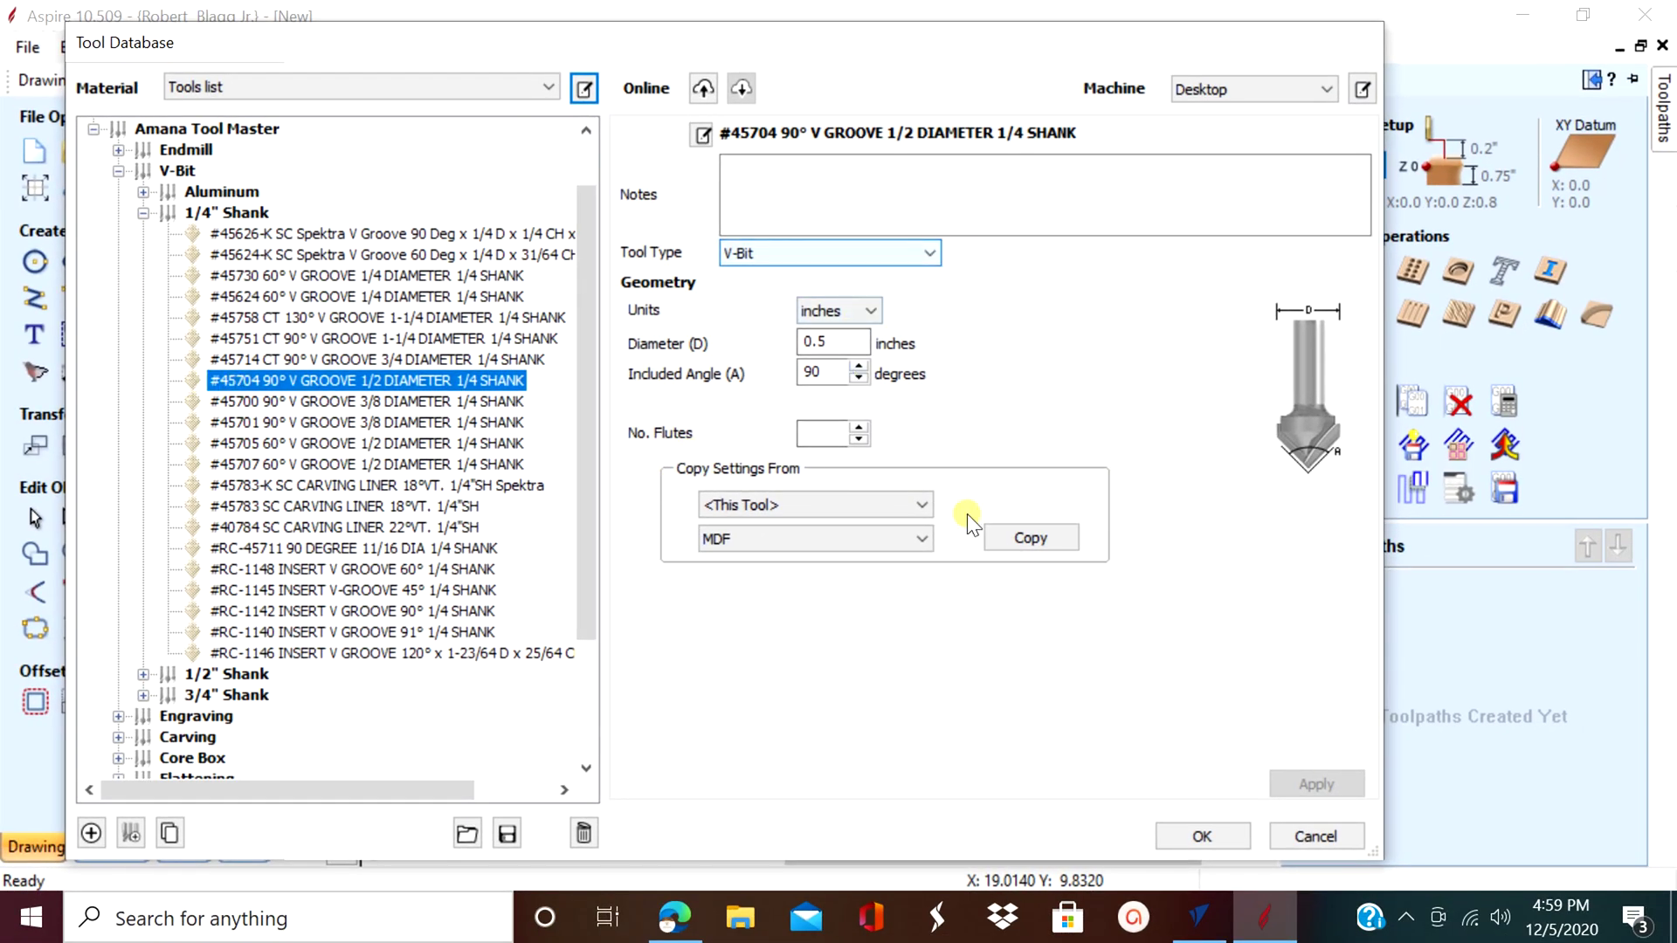
Copy the MDF settings of tool #45704 from <This Tool> into the Tools list material and apply them.
left_click(921, 504)
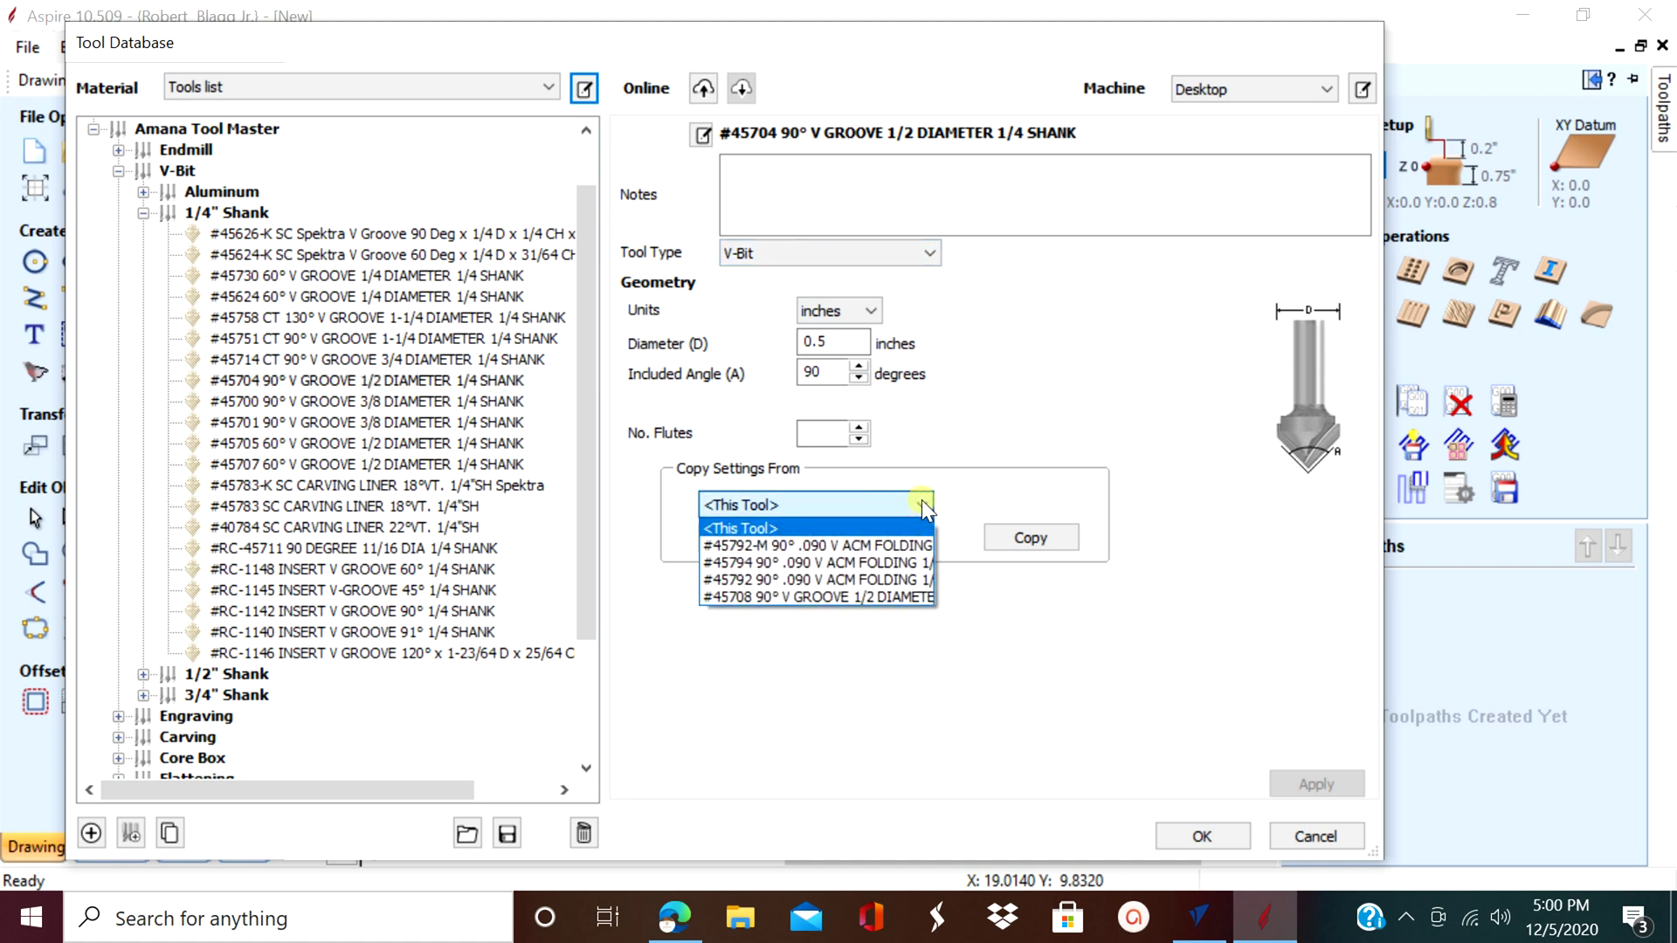
left_click(921, 503)
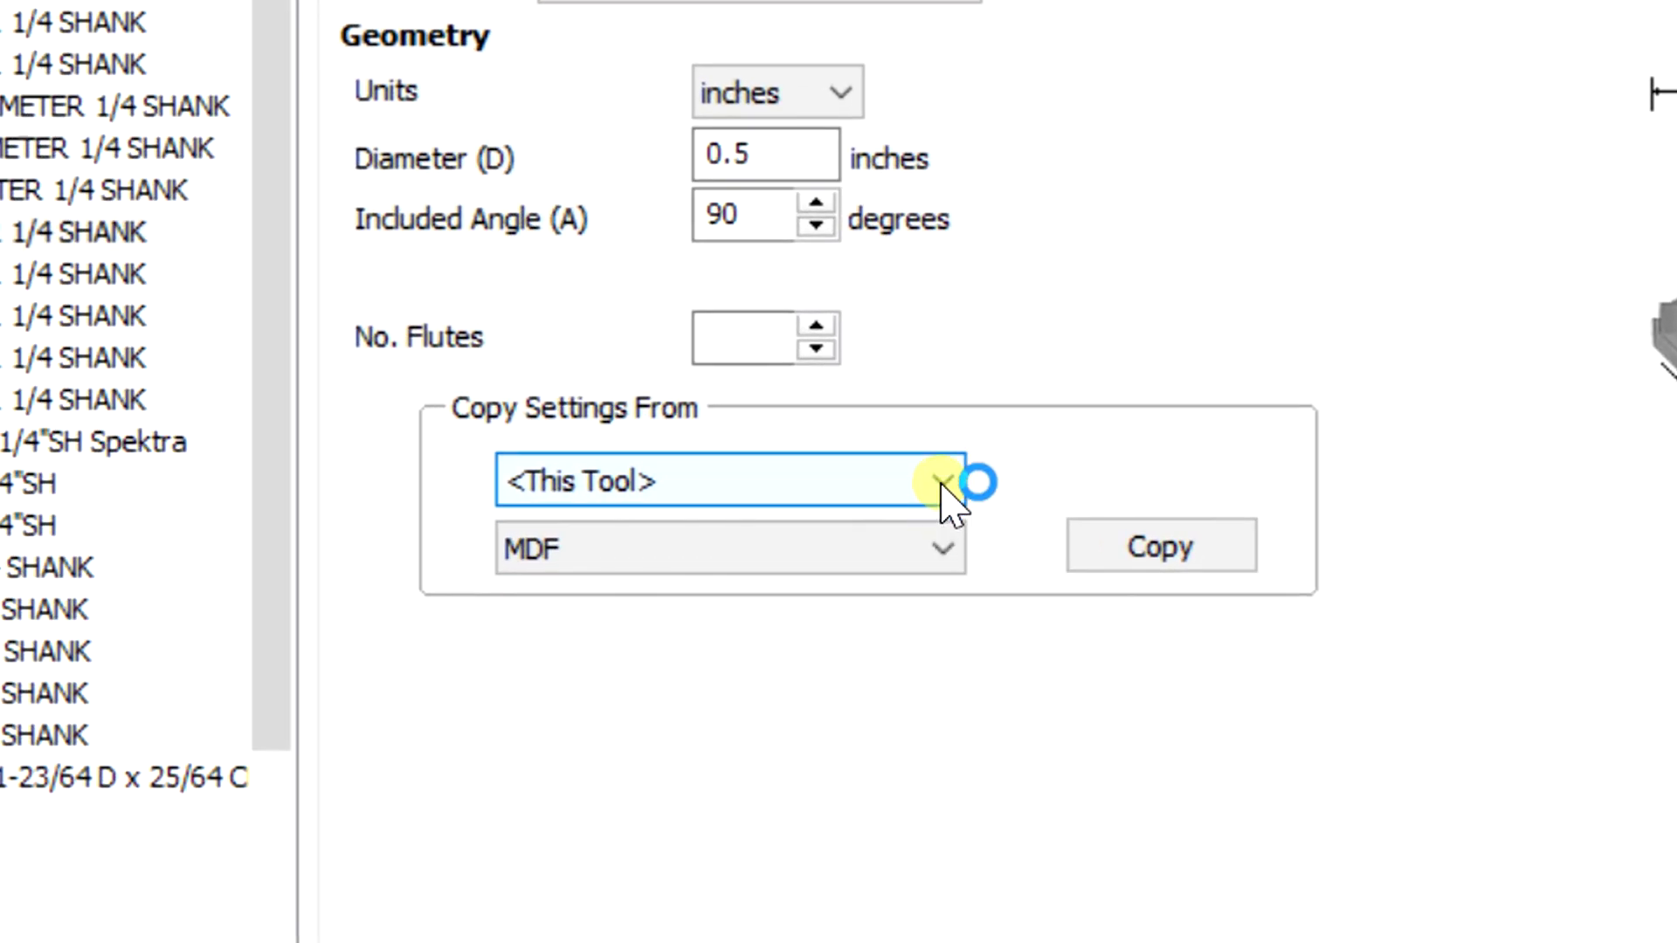
left_click(939, 548)
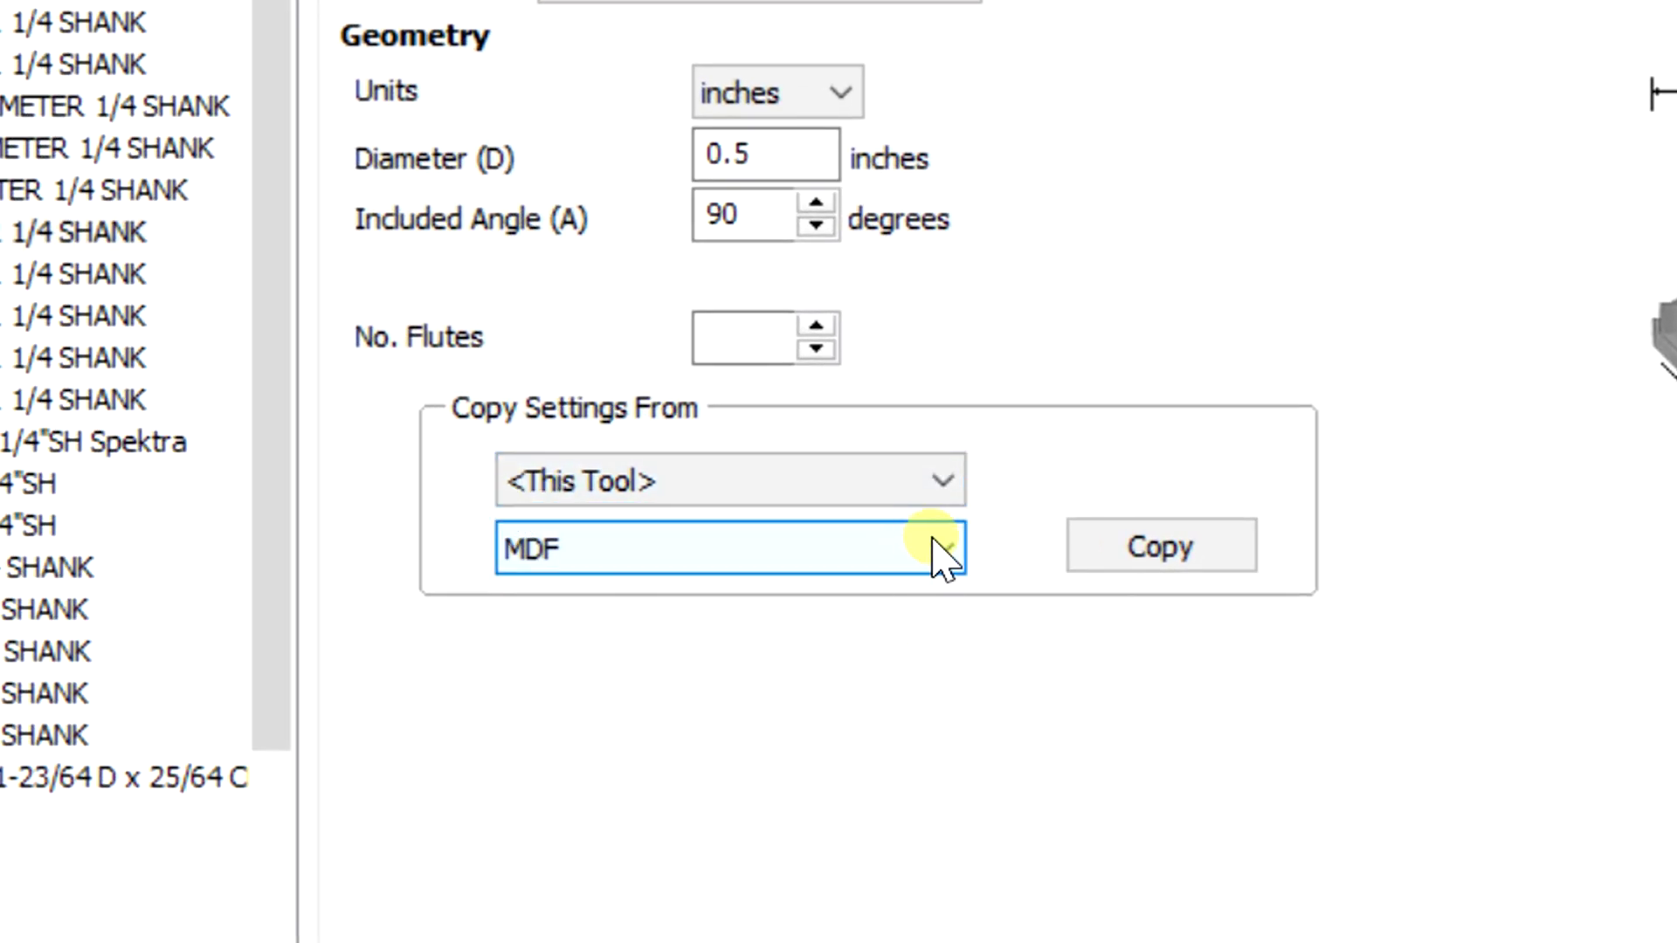
left_click(1231, 551)
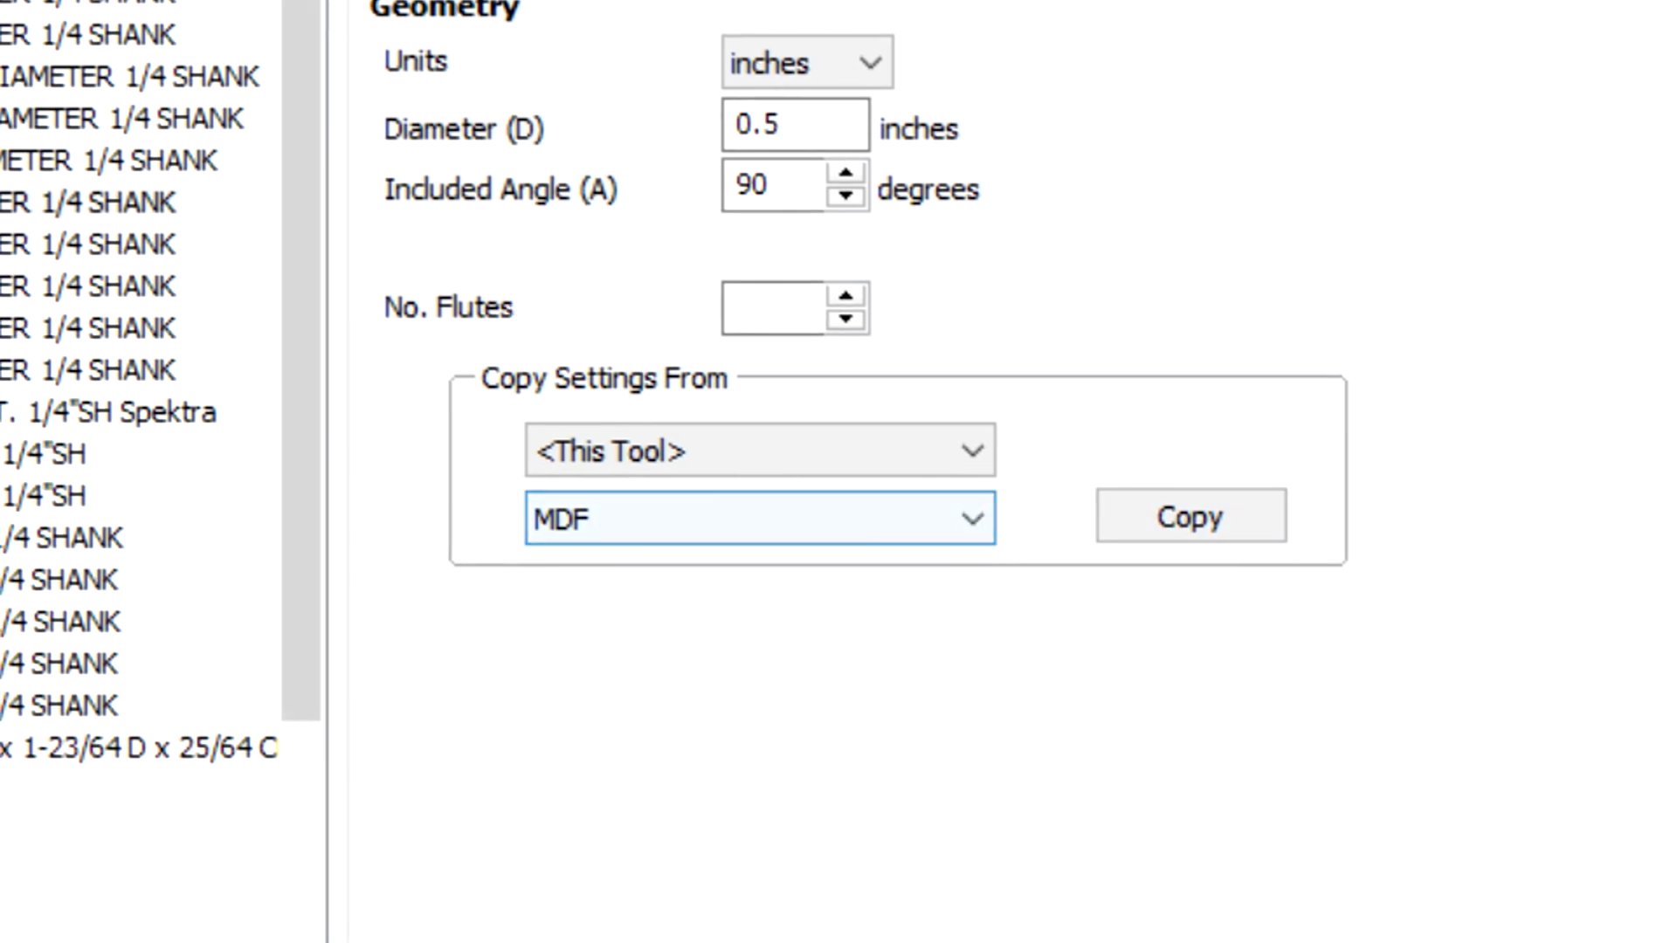
left_click(1171, 535)
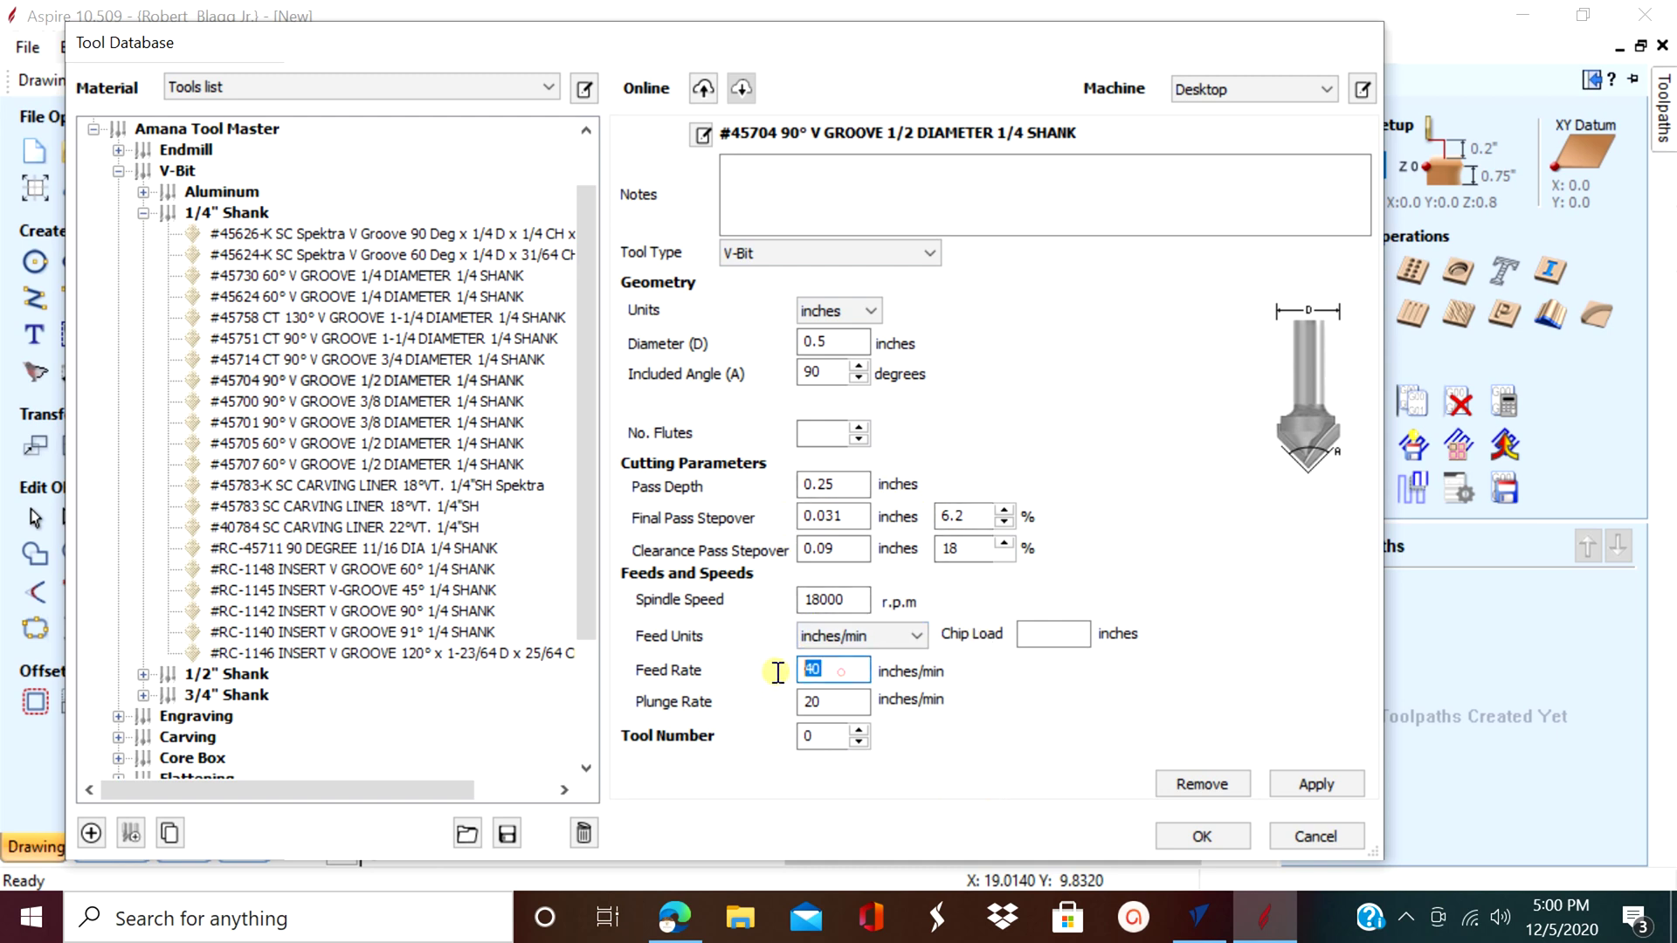
double_click(829, 701)
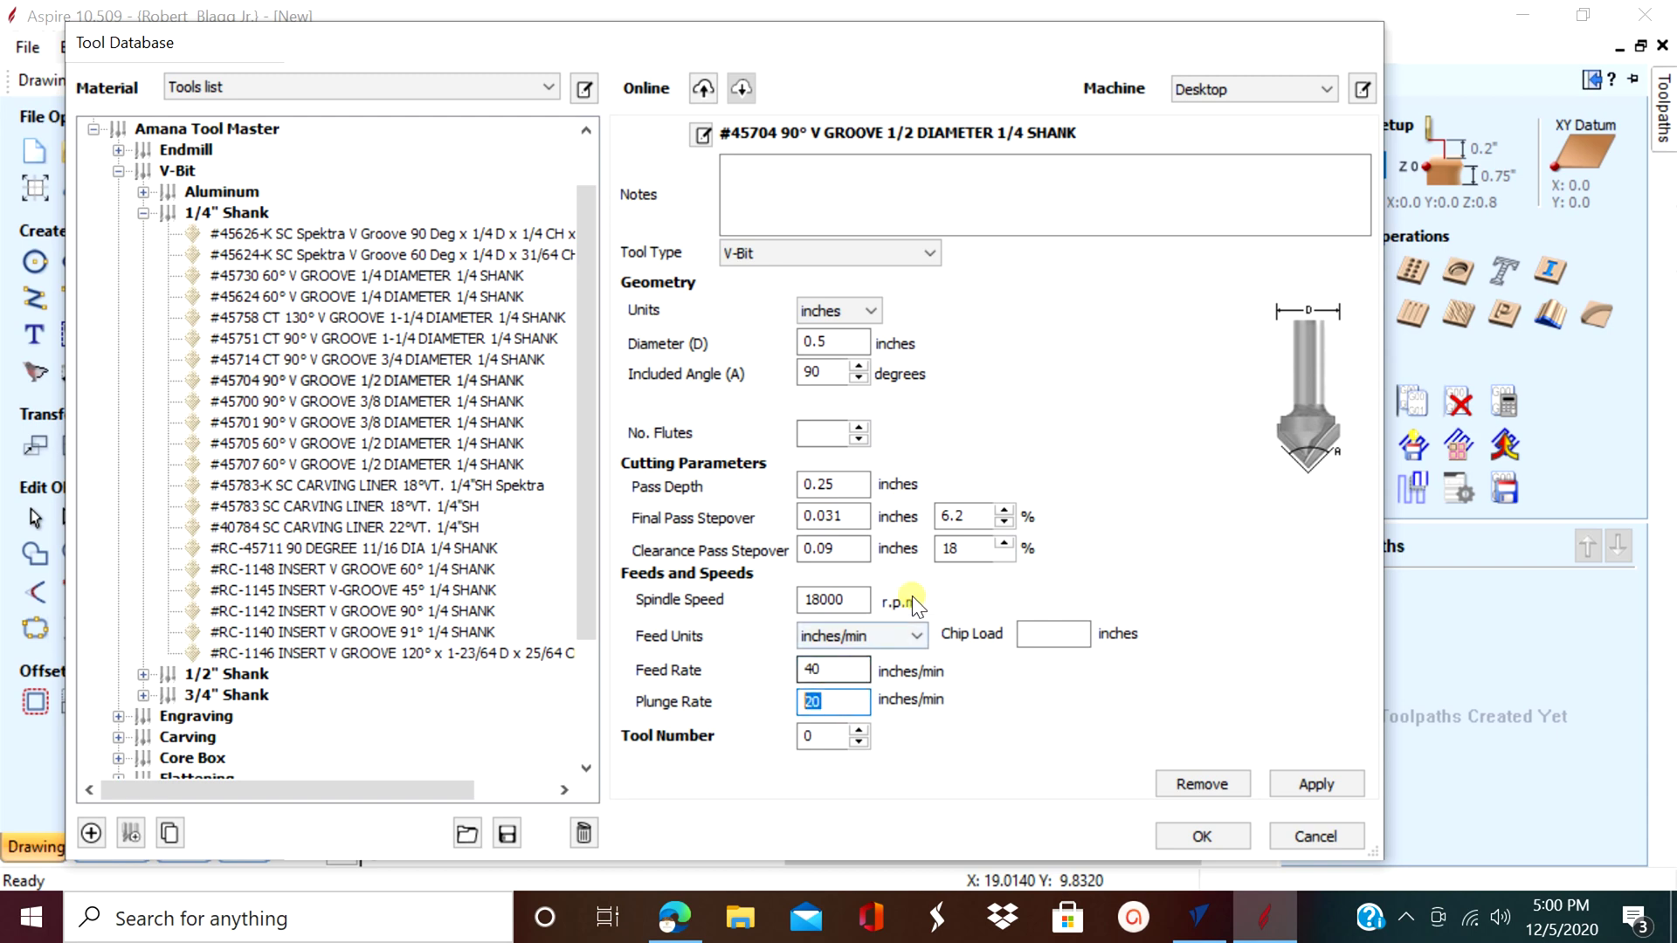
left_click(1329, 786)
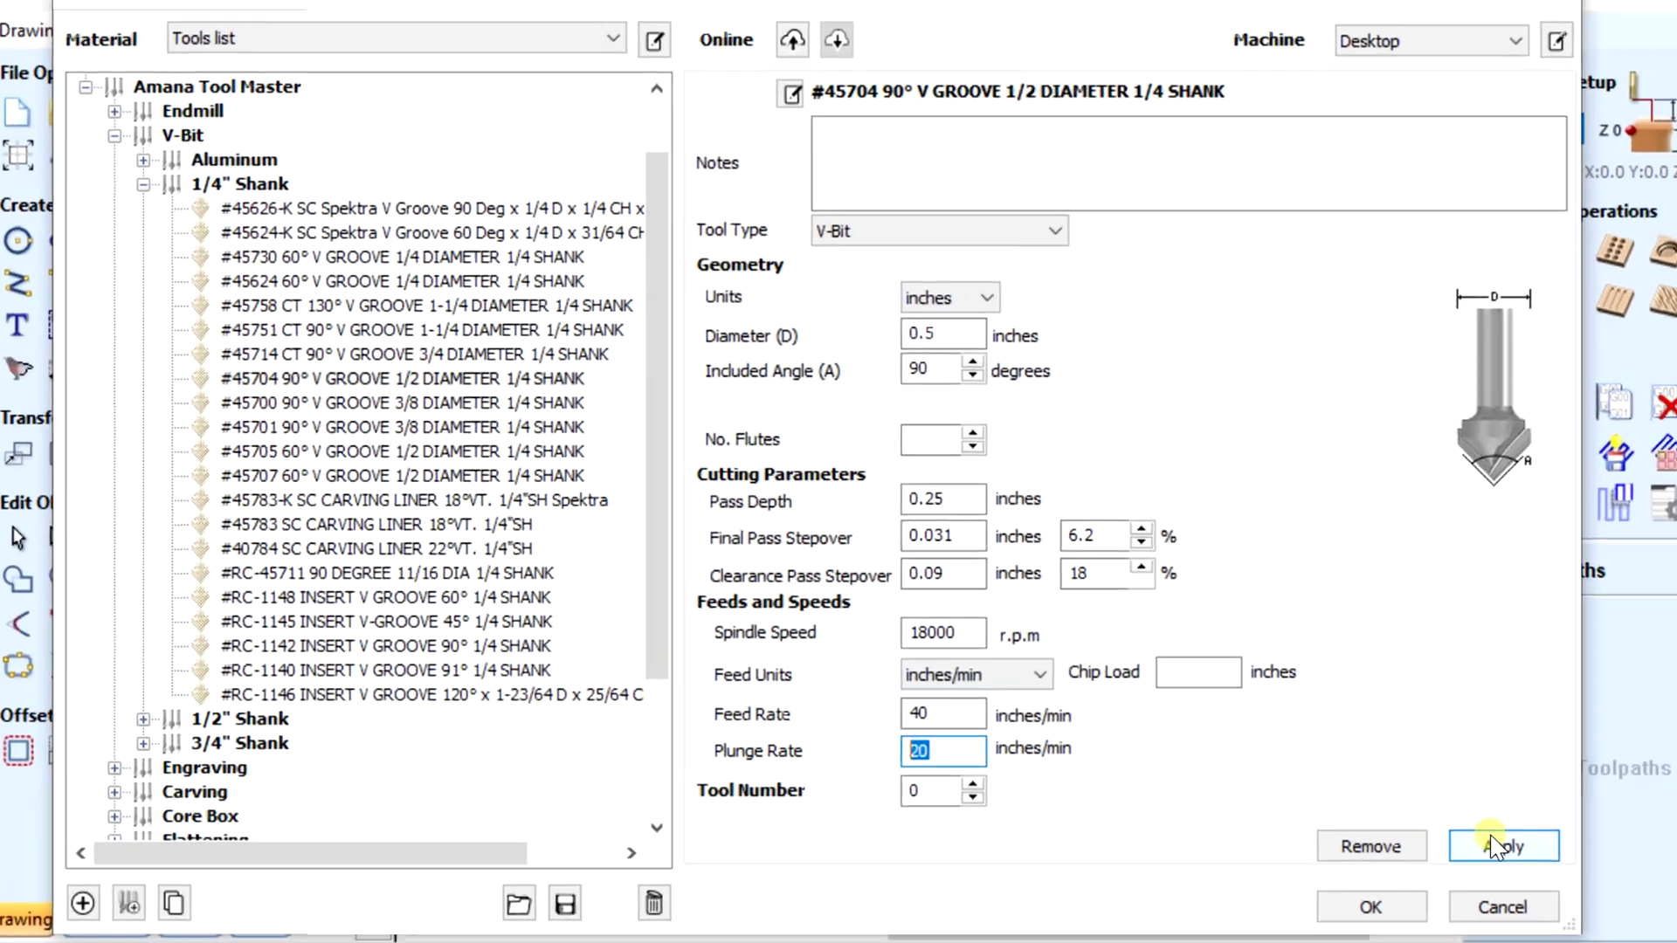
left_click(1491, 846)
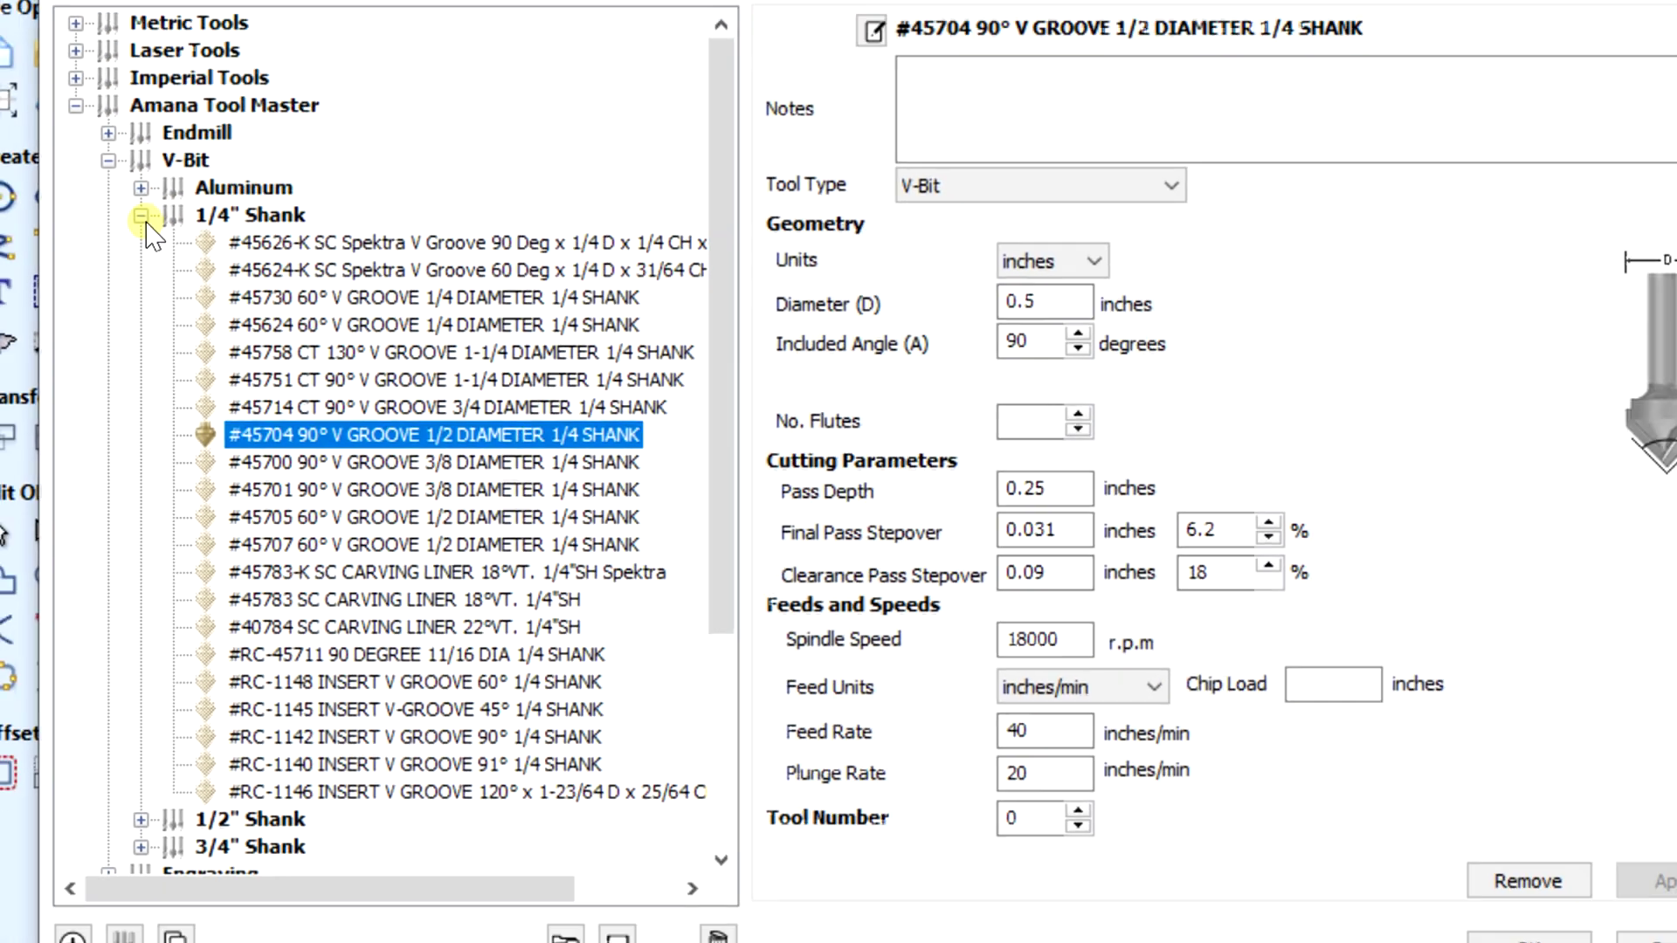
Collapse and reopen the V-Bit 1/4" Shank group and check the settings of tool #45704.
left_click(213, 214)
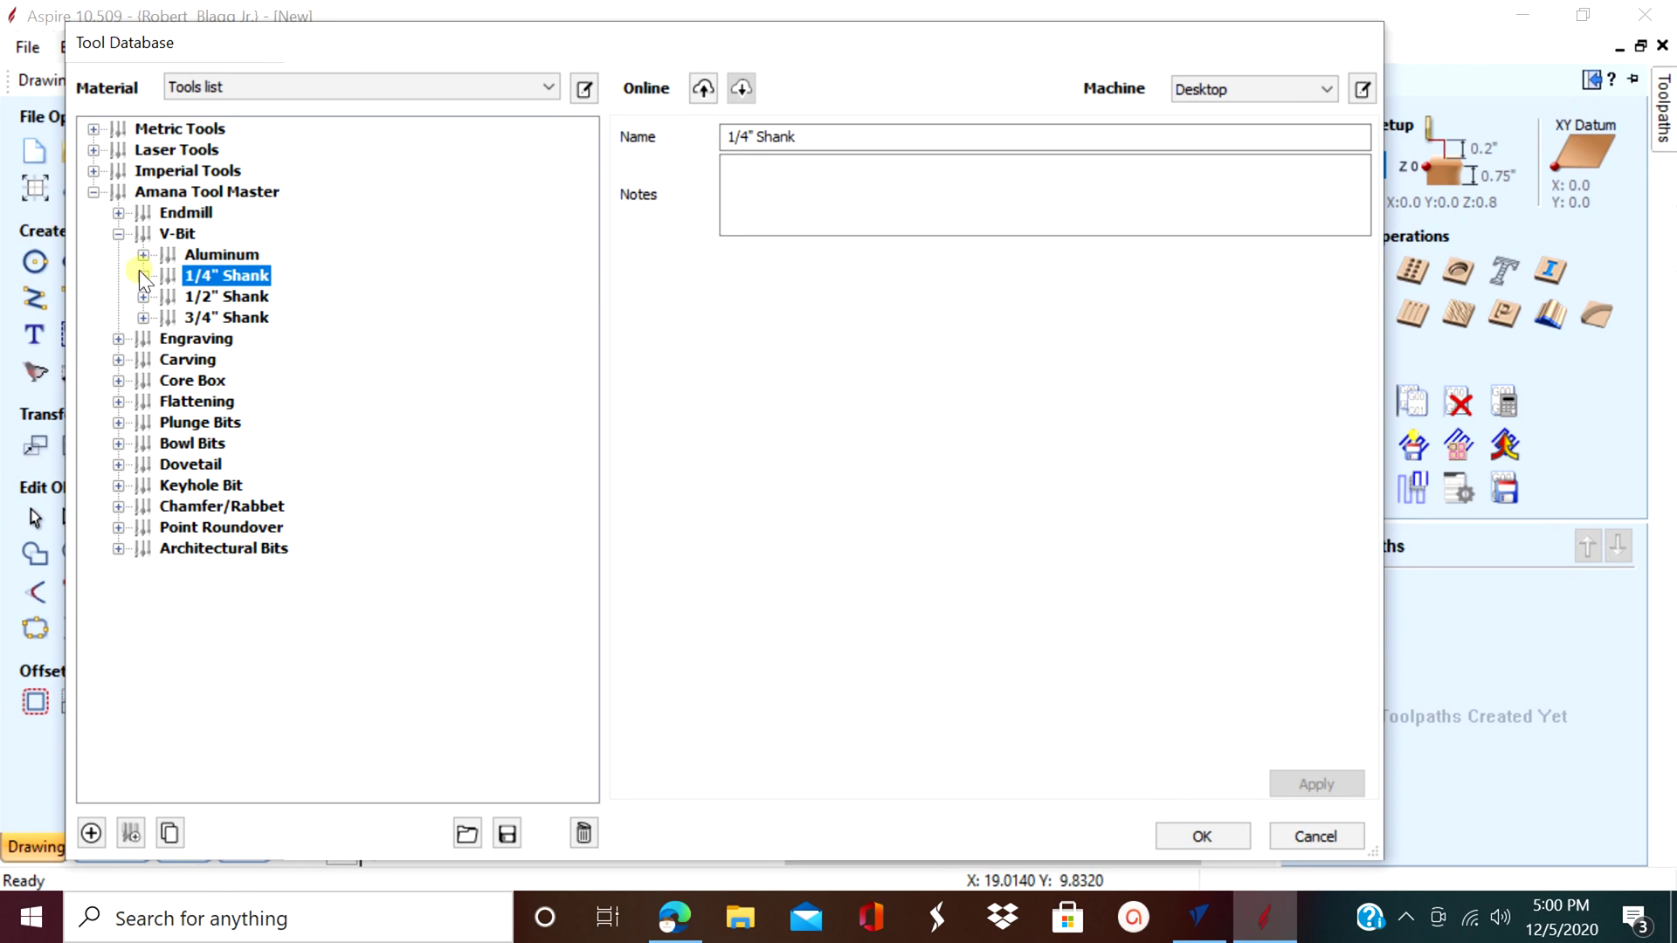
left_click(142, 274)
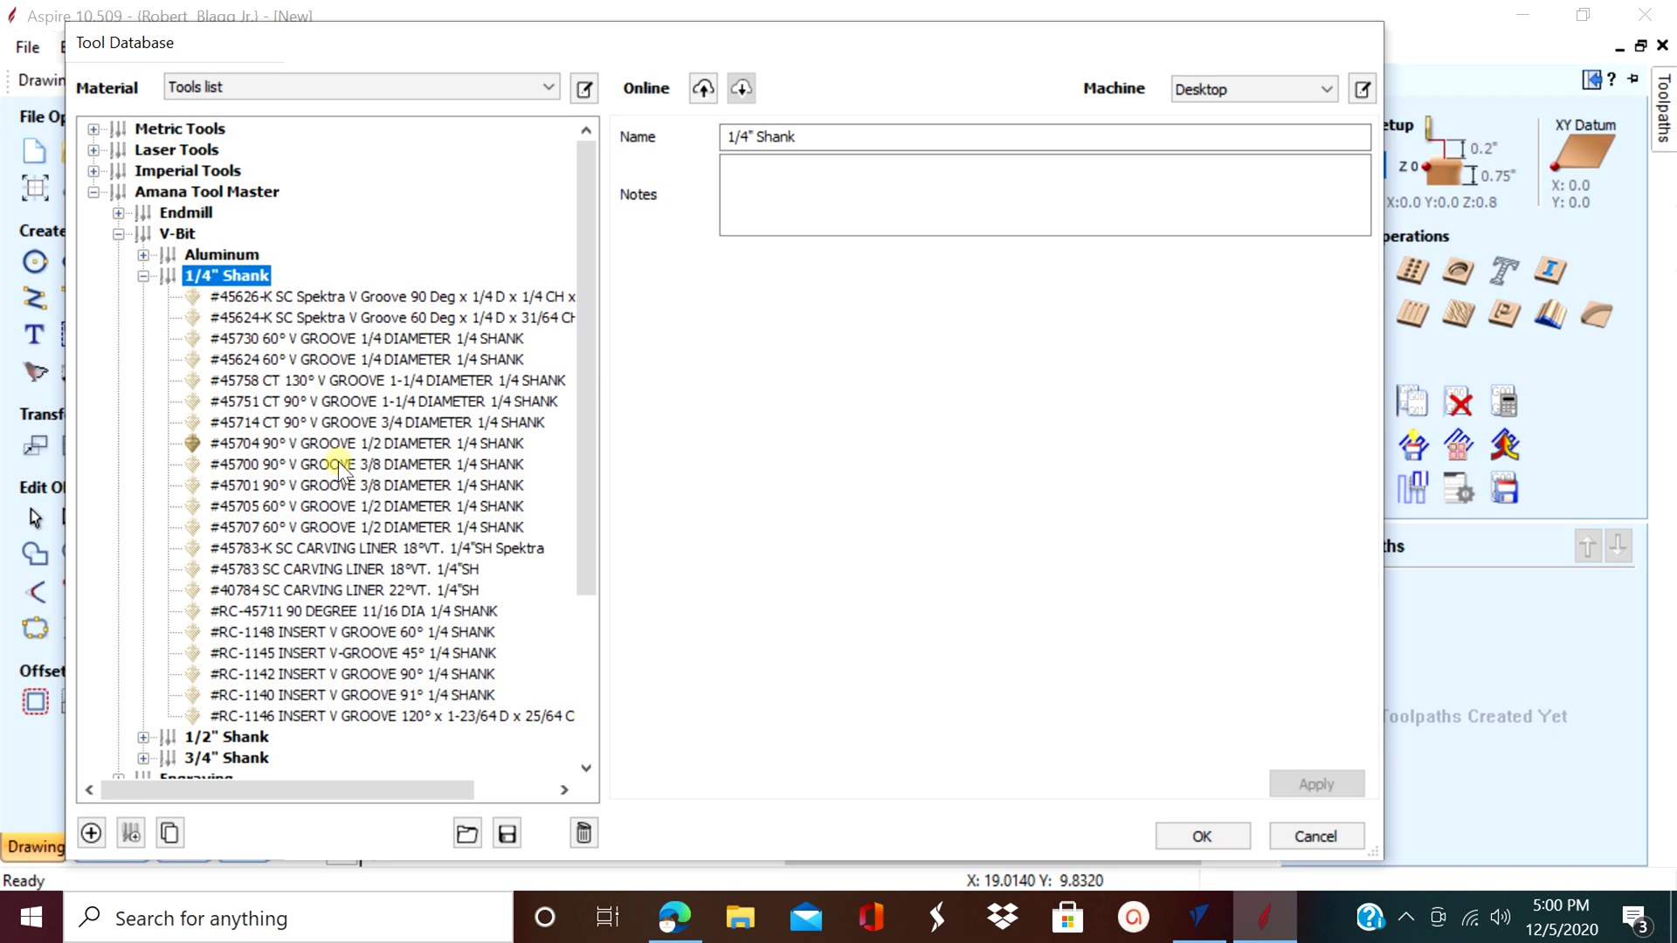
left_click(219, 442)
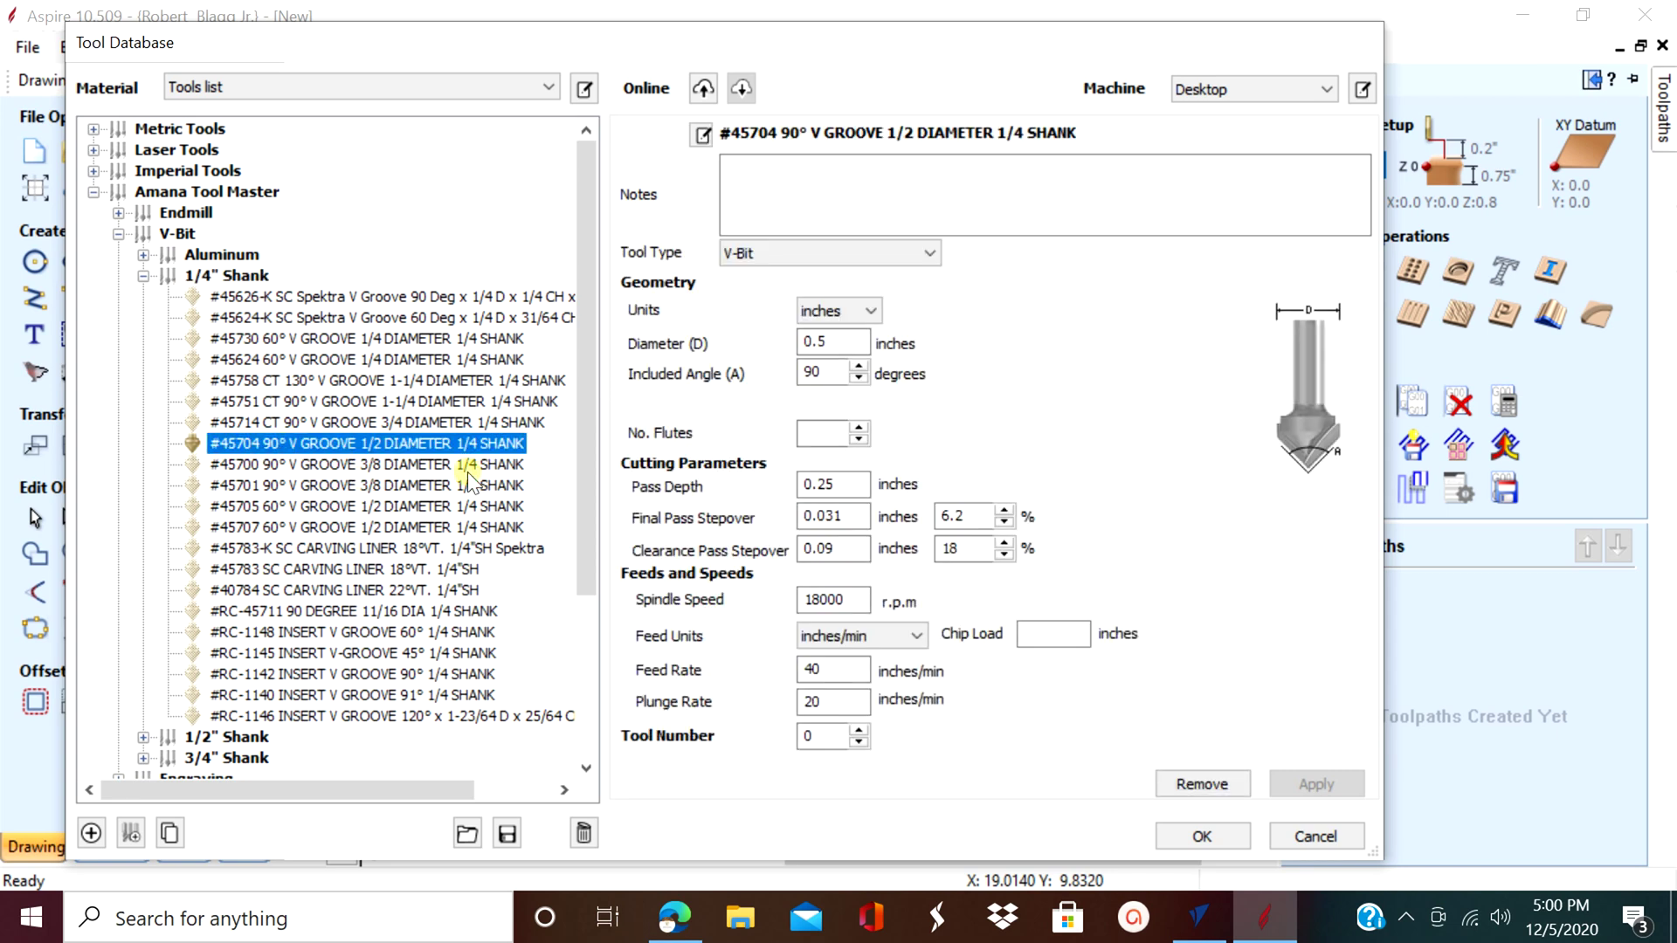
Accept the changes to close the Tool Database, and reopen it from the toolpath operations.
mouse_move(1201, 915)
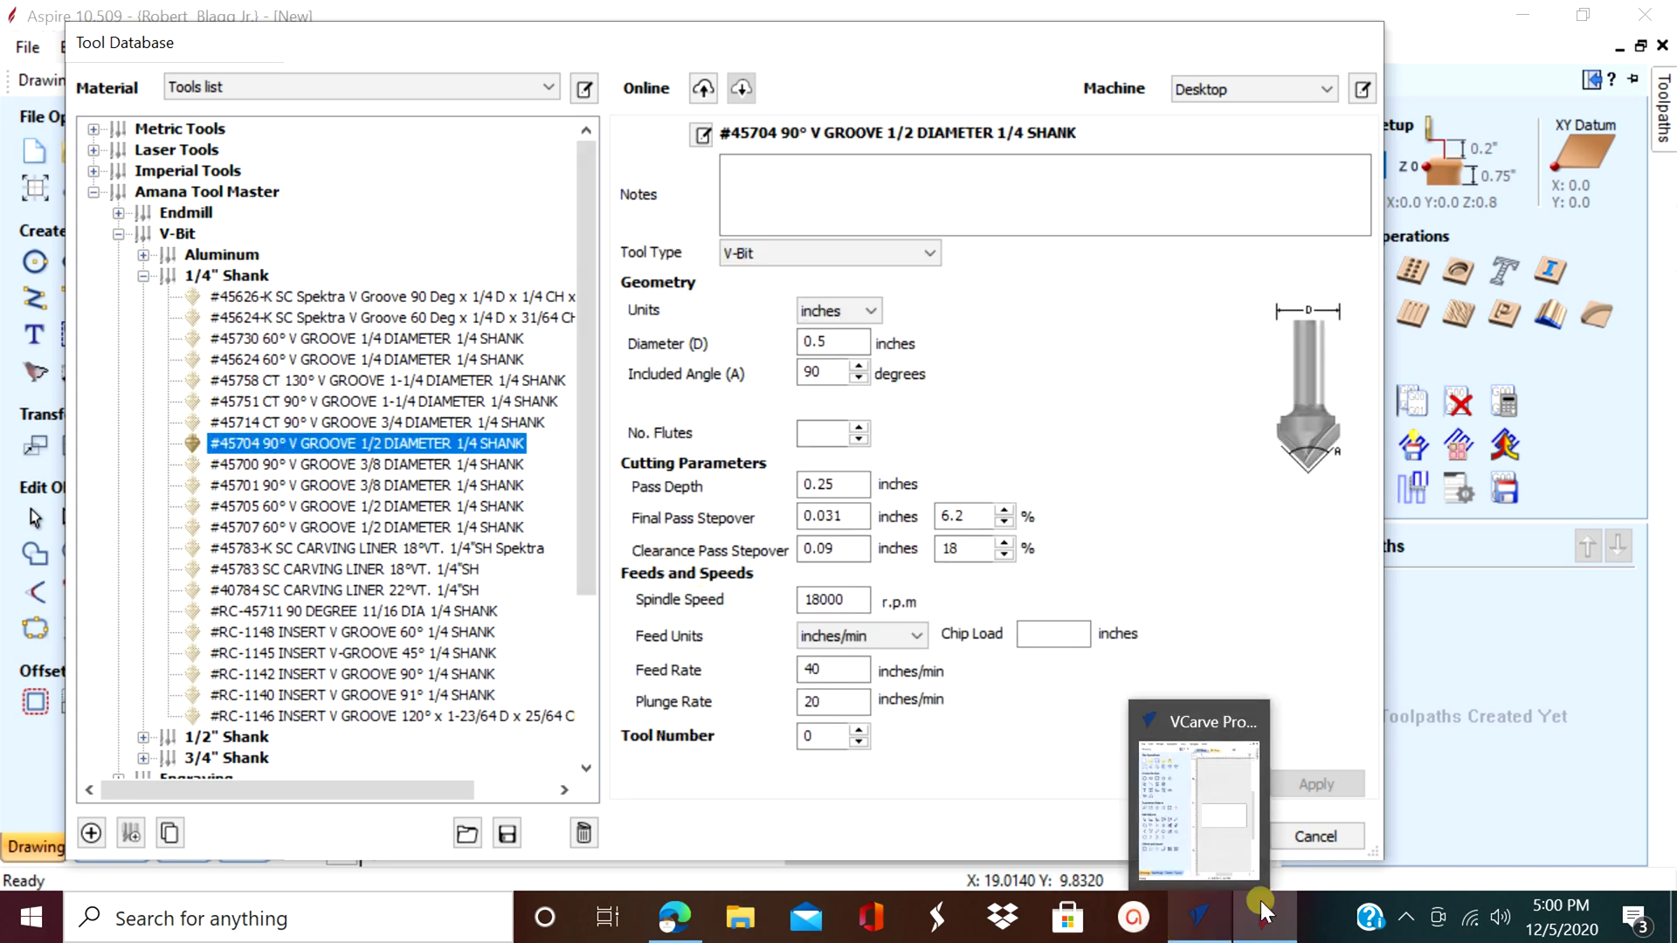
left_click(1231, 844)
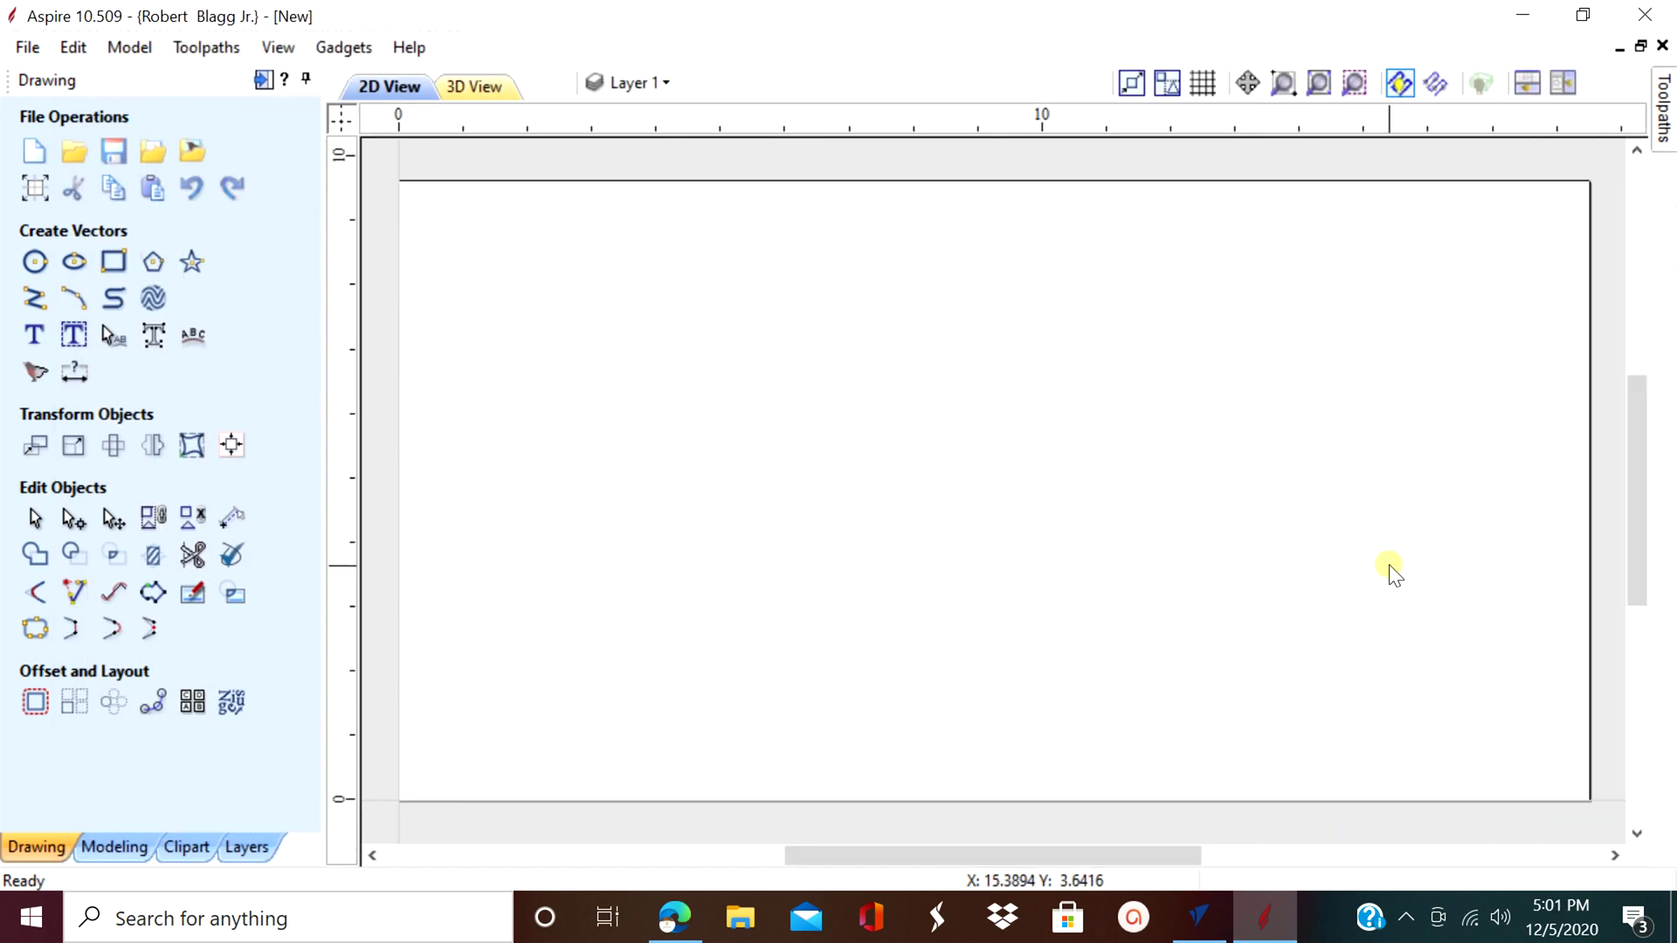
mouse_move(1666, 127)
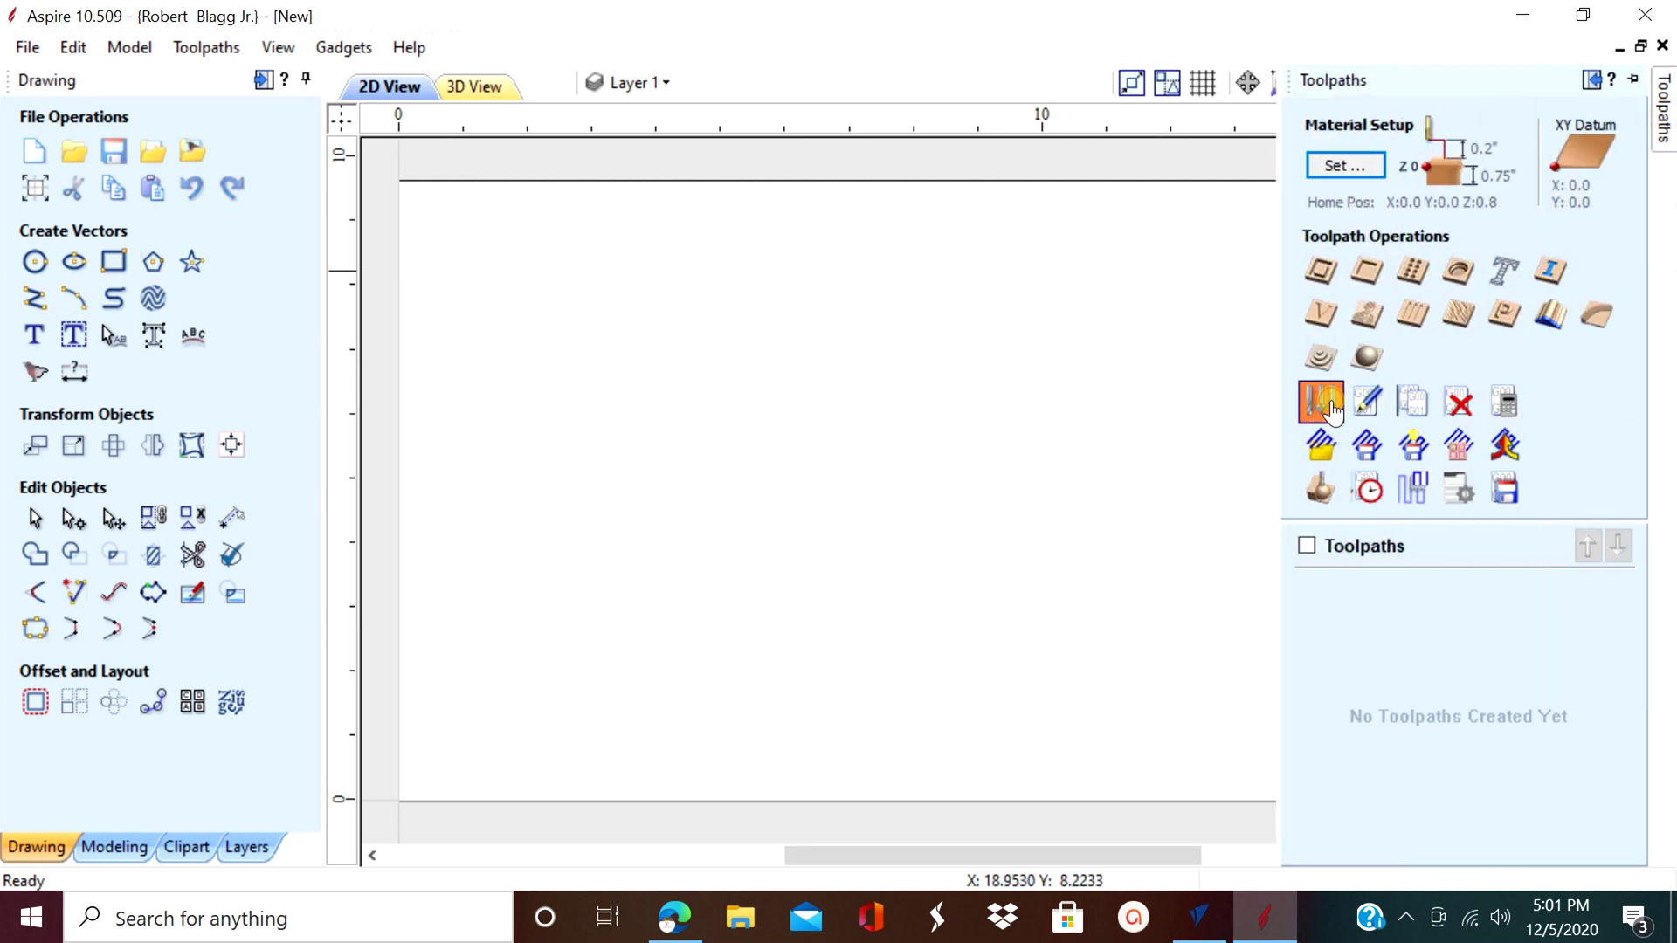
left_click(1322, 403)
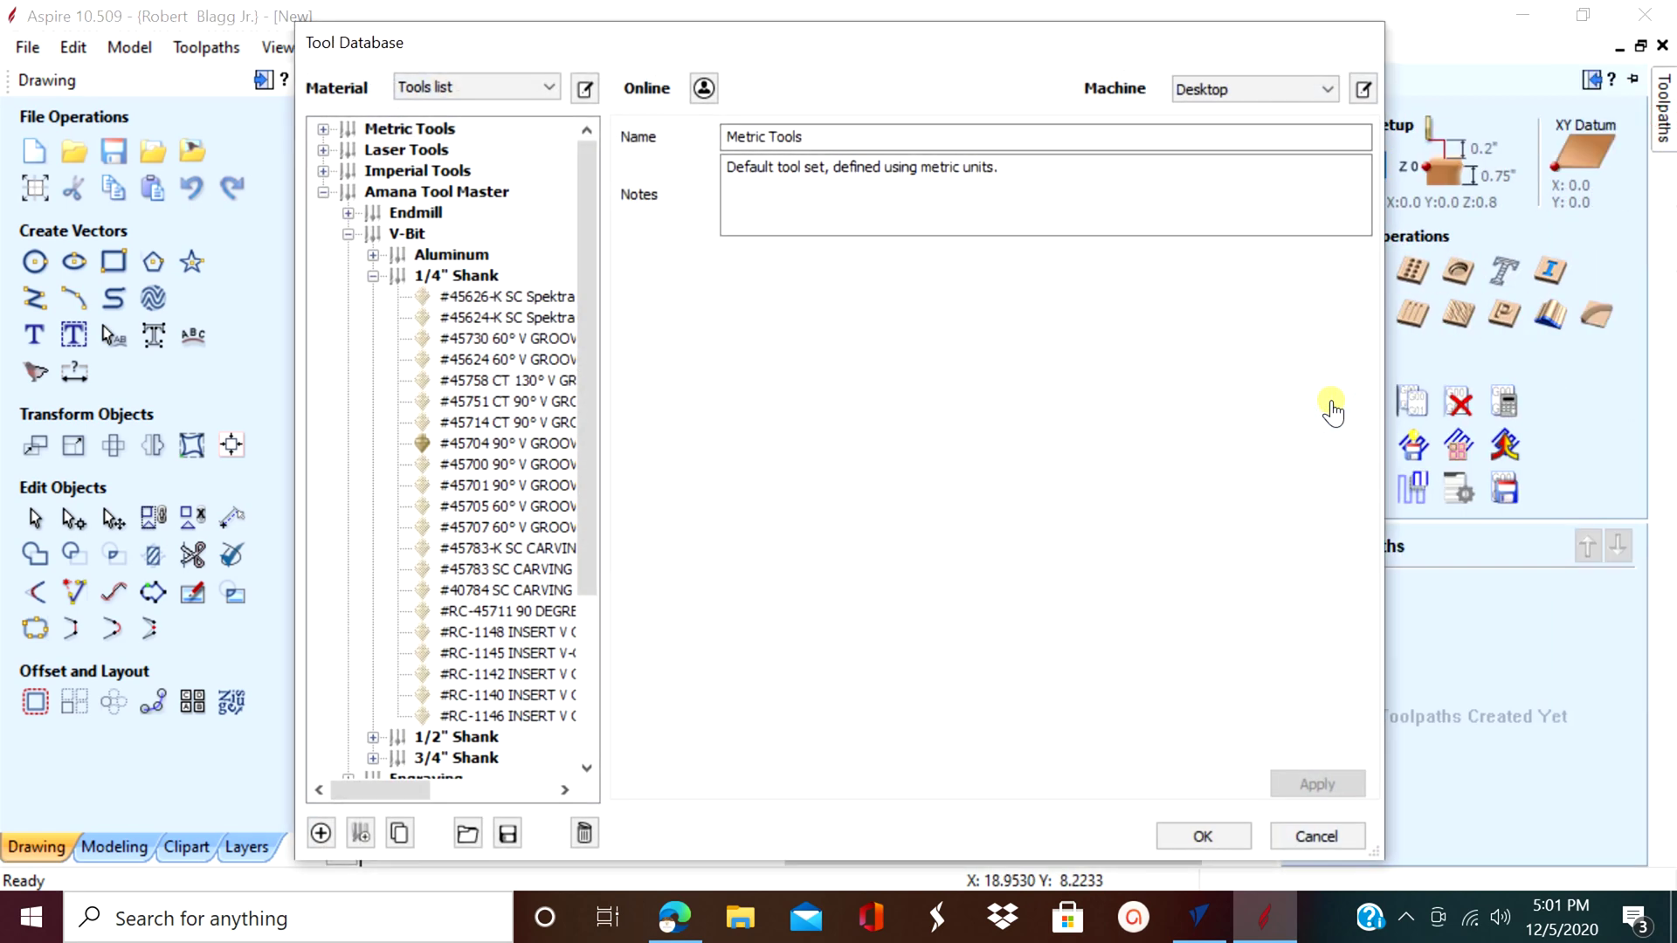
With the Tools list material, browse back to the V-Bit 1/4" Shank group and examine the settings of #45704.
left_click(373, 276)
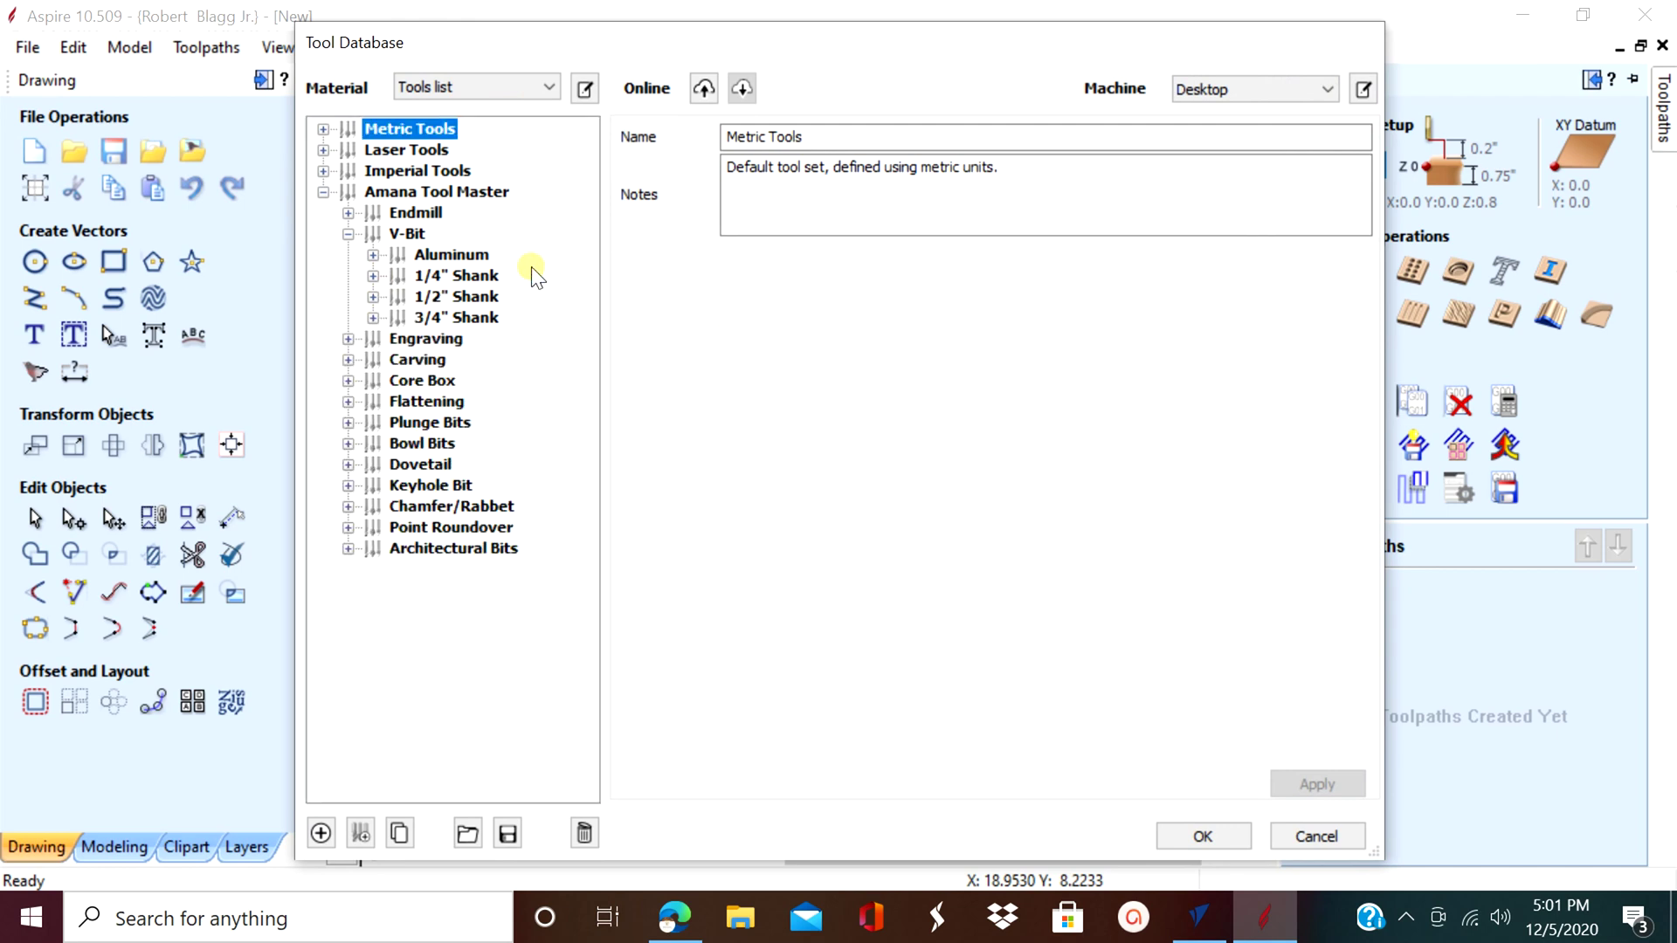
left_click(324, 192)
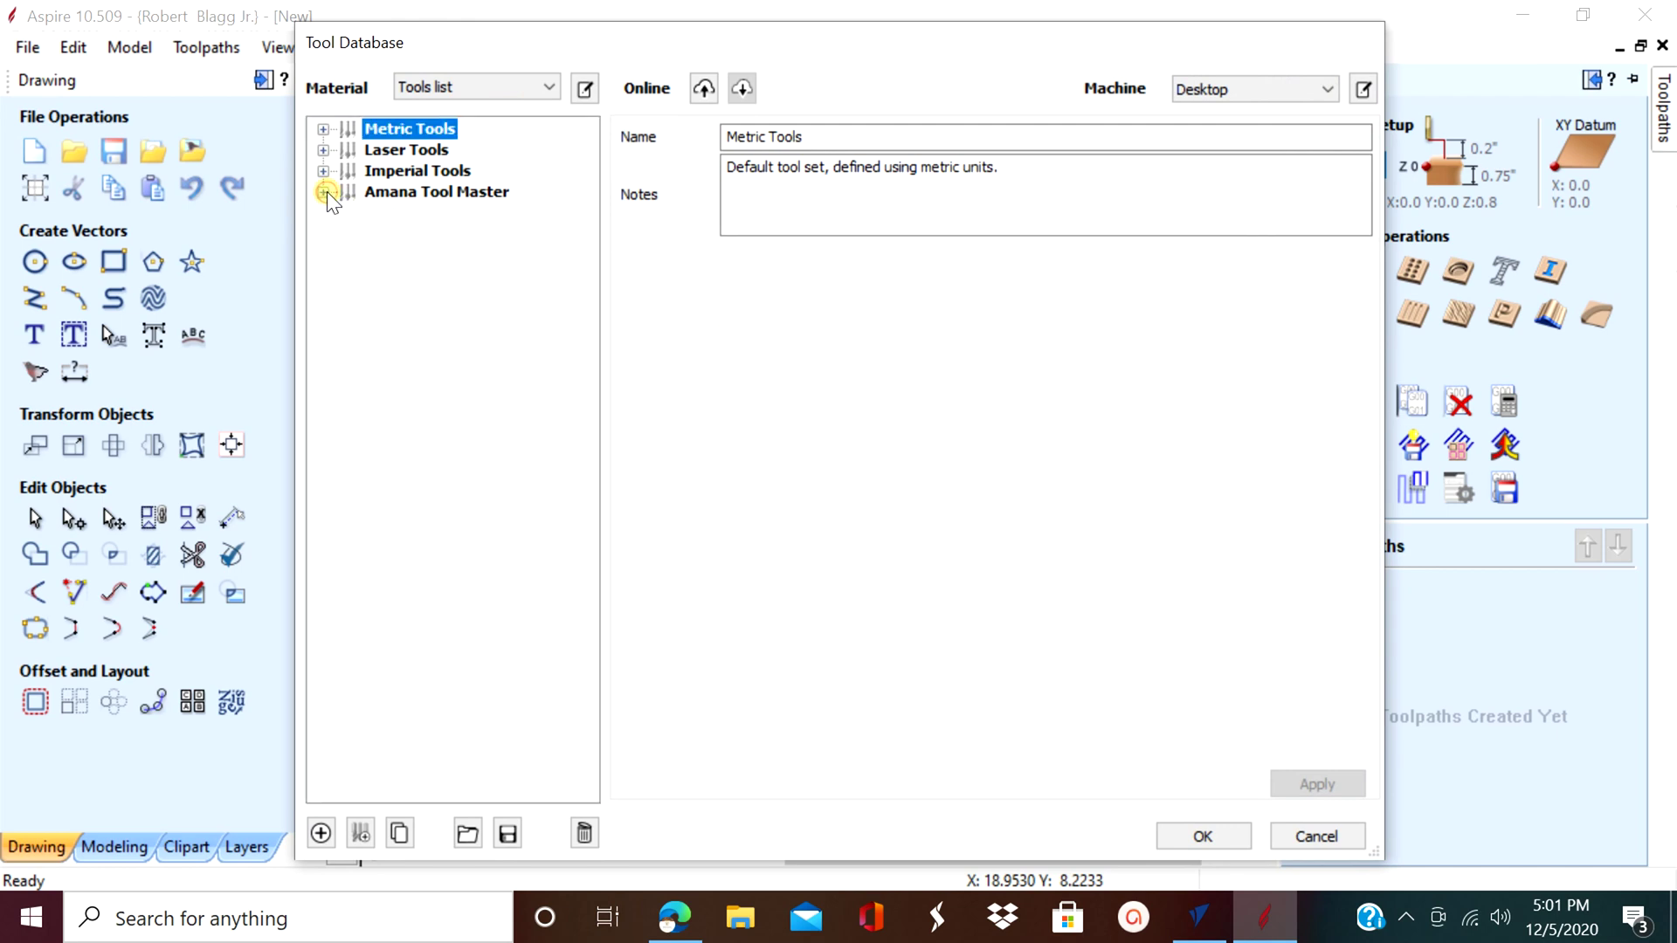
left_click(324, 192)
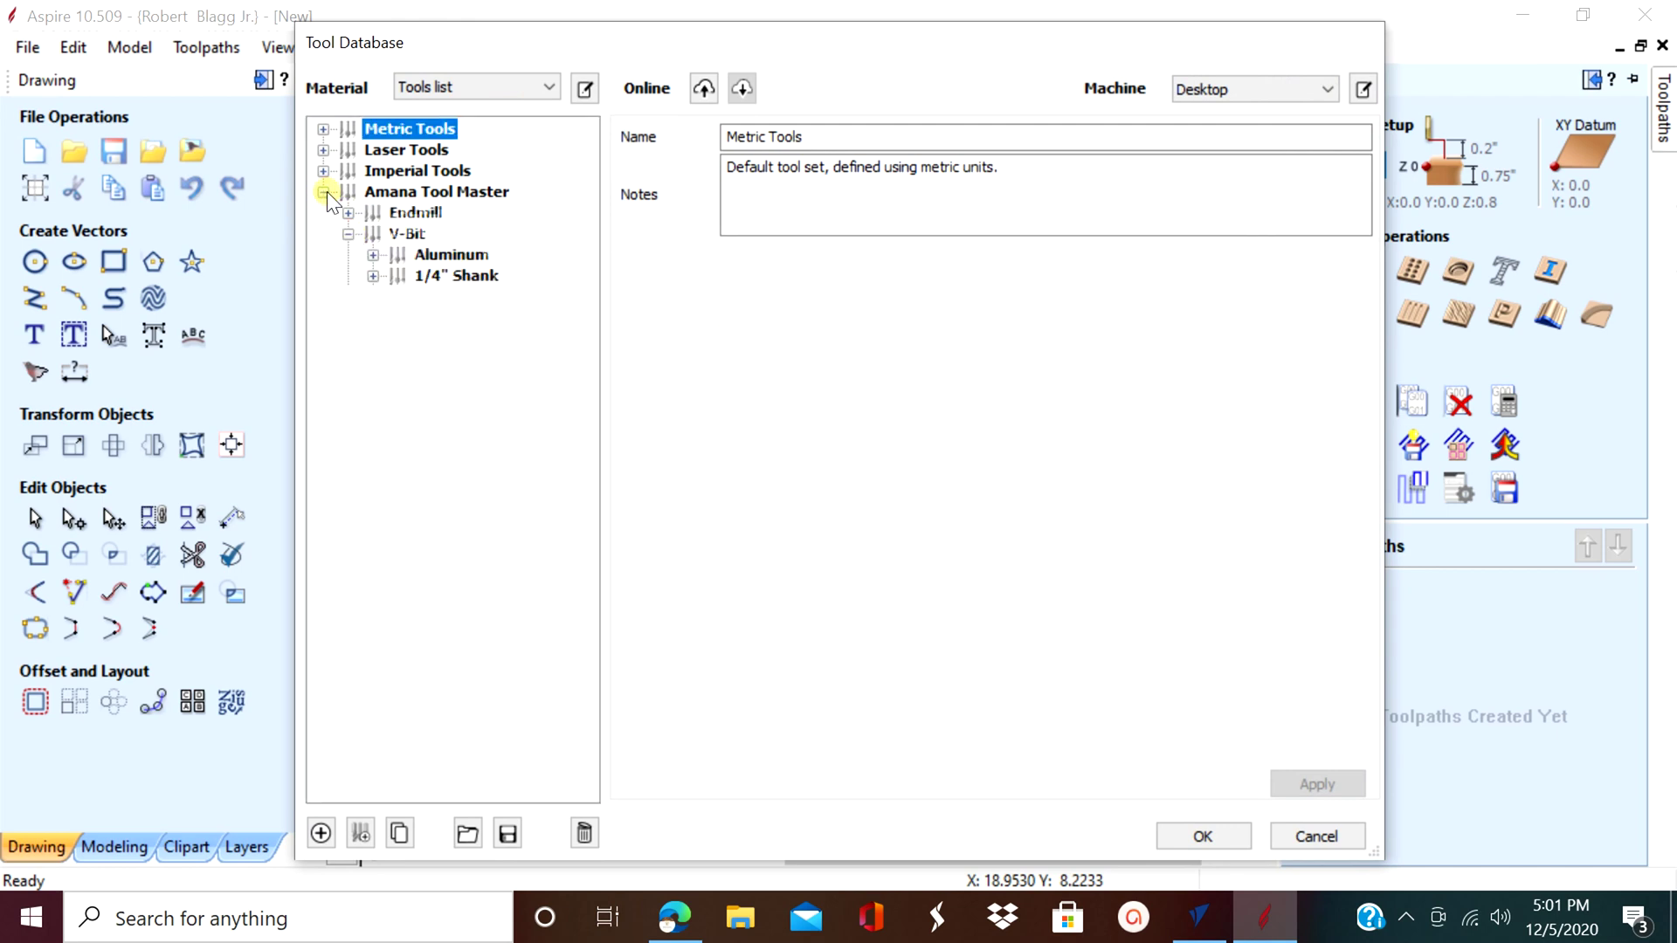
left_click(541, 79)
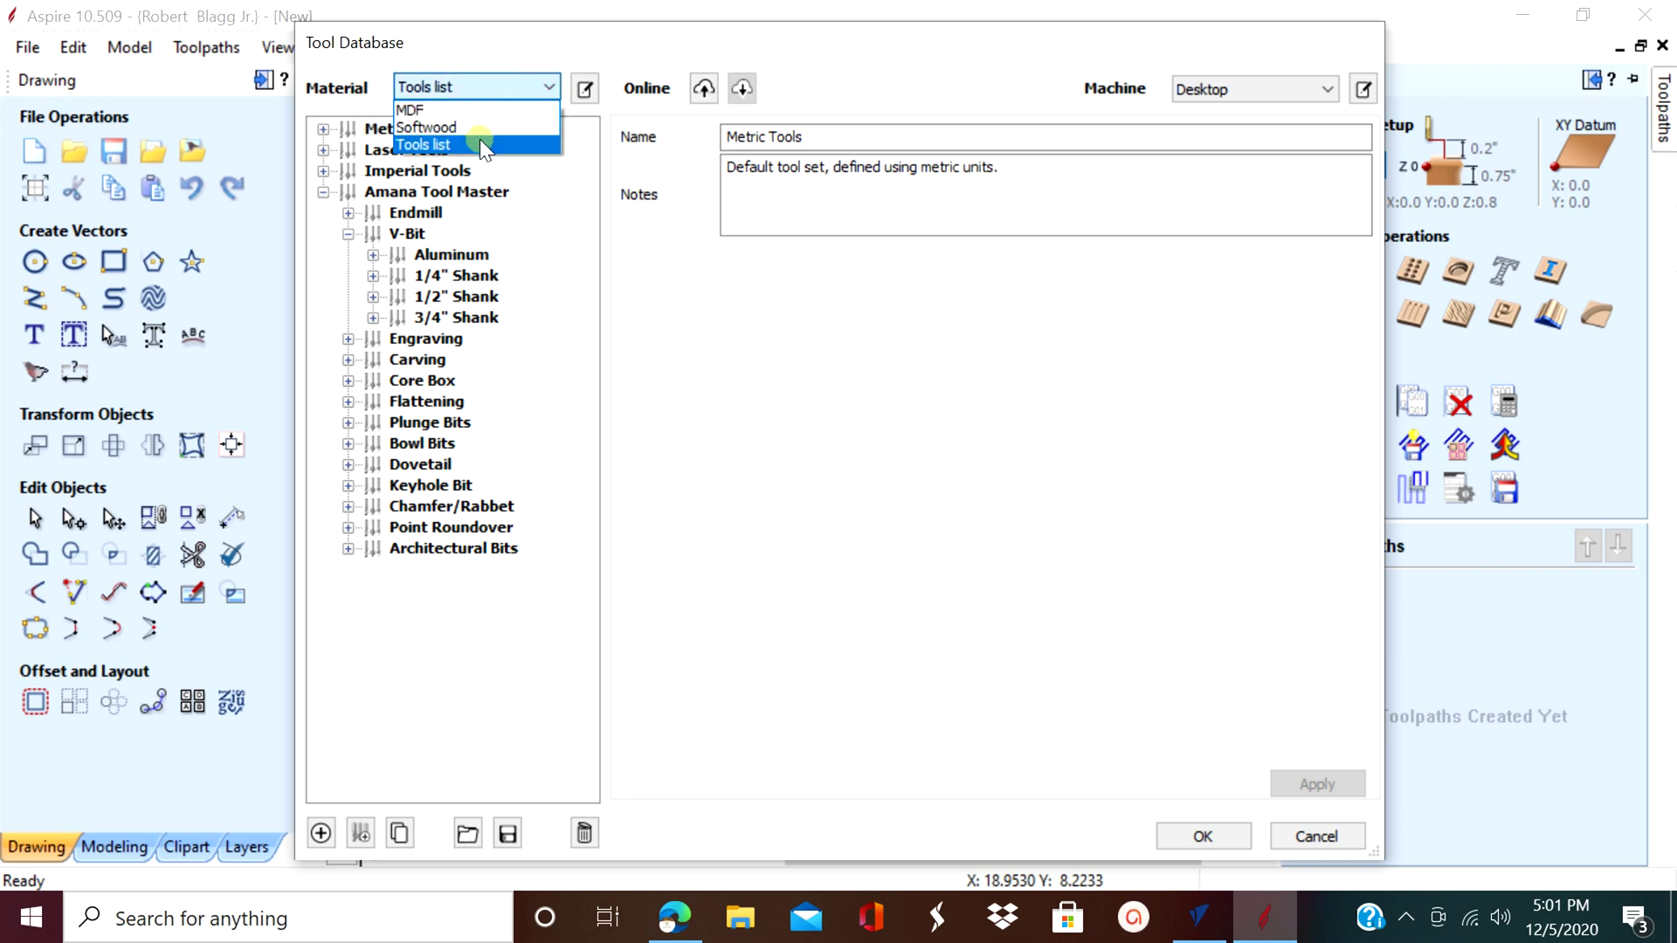
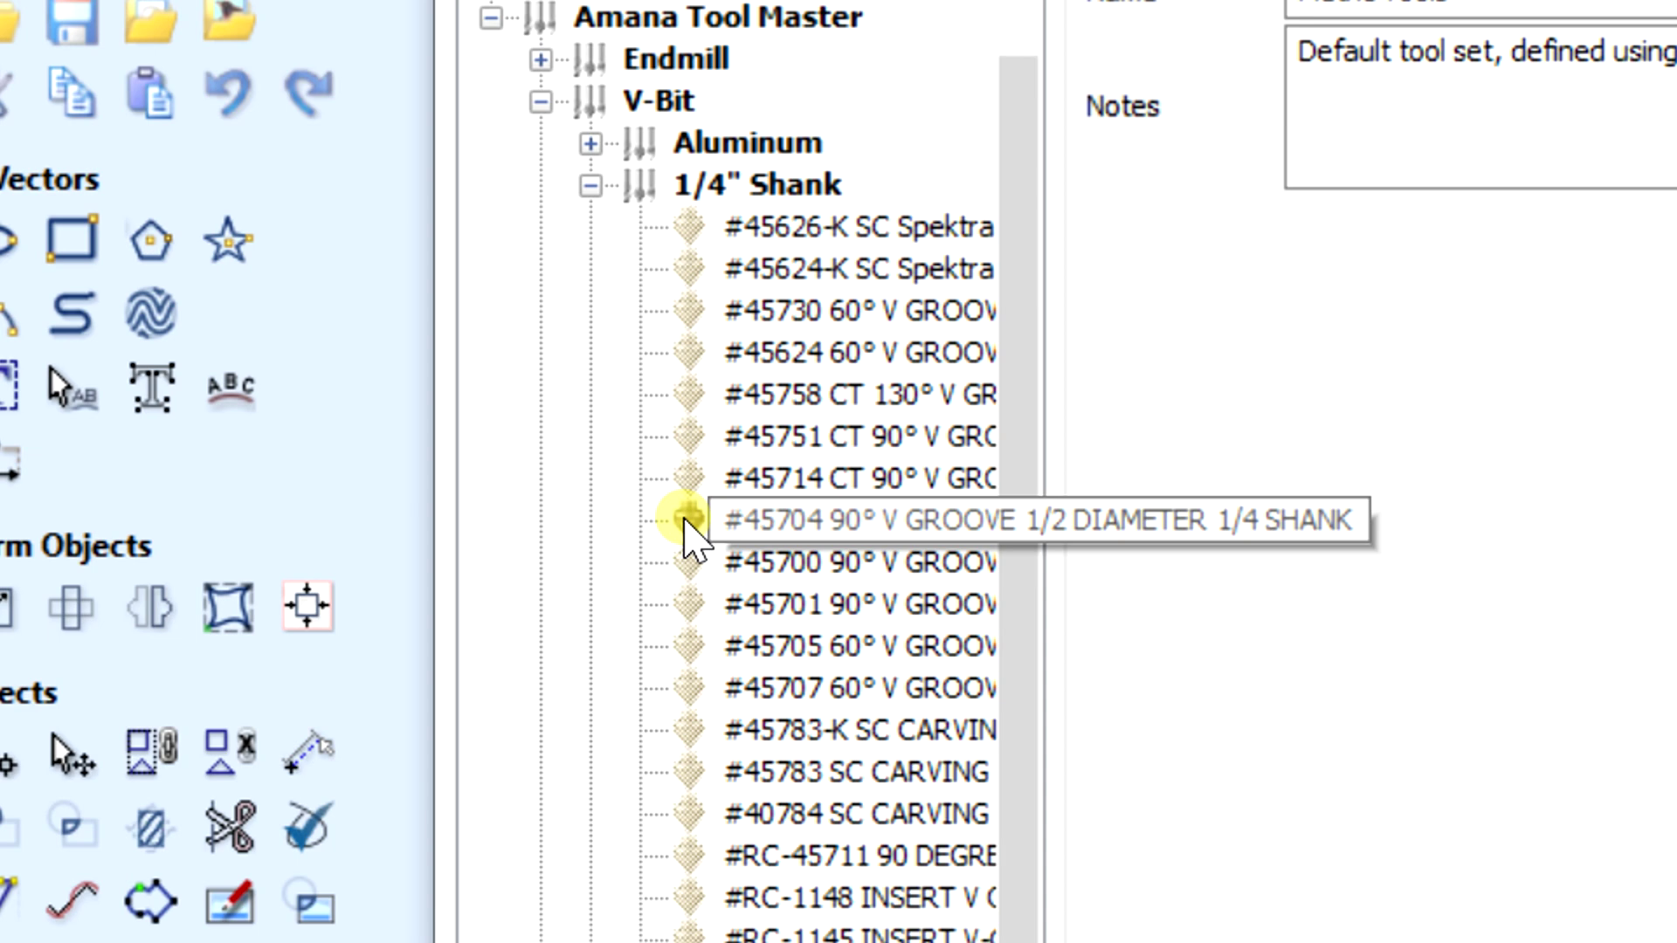
left_click(690, 522)
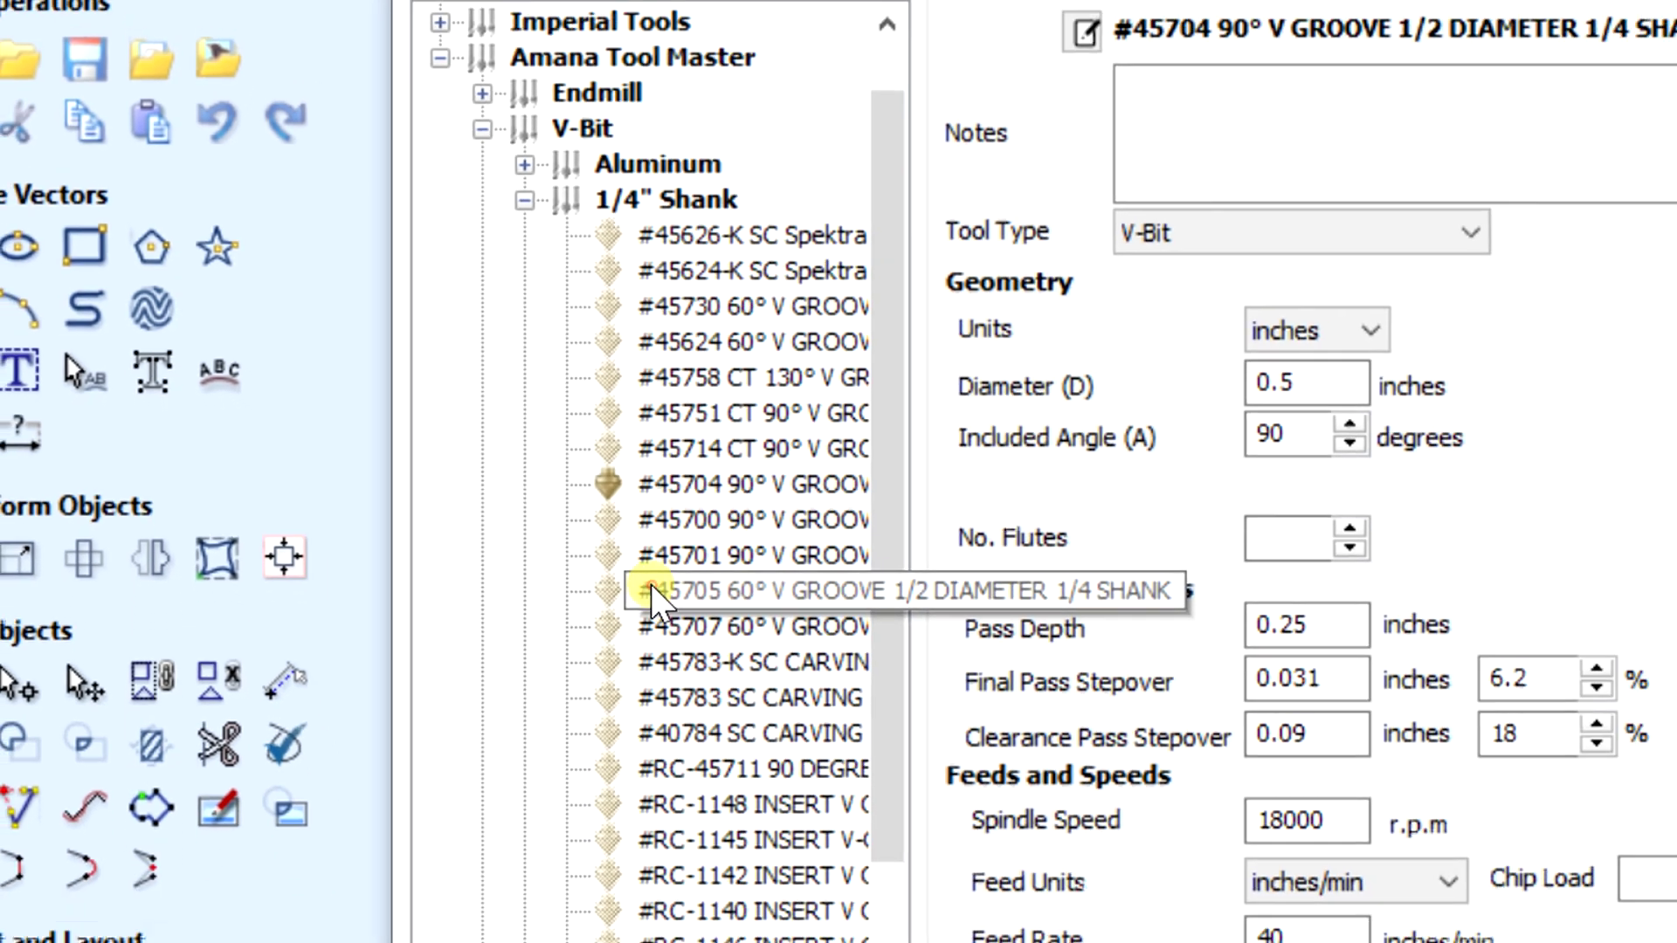
Copy the MDF settings of tool #45705 from <This Tool> into the Tools list material and apply them.
left_click(650, 596)
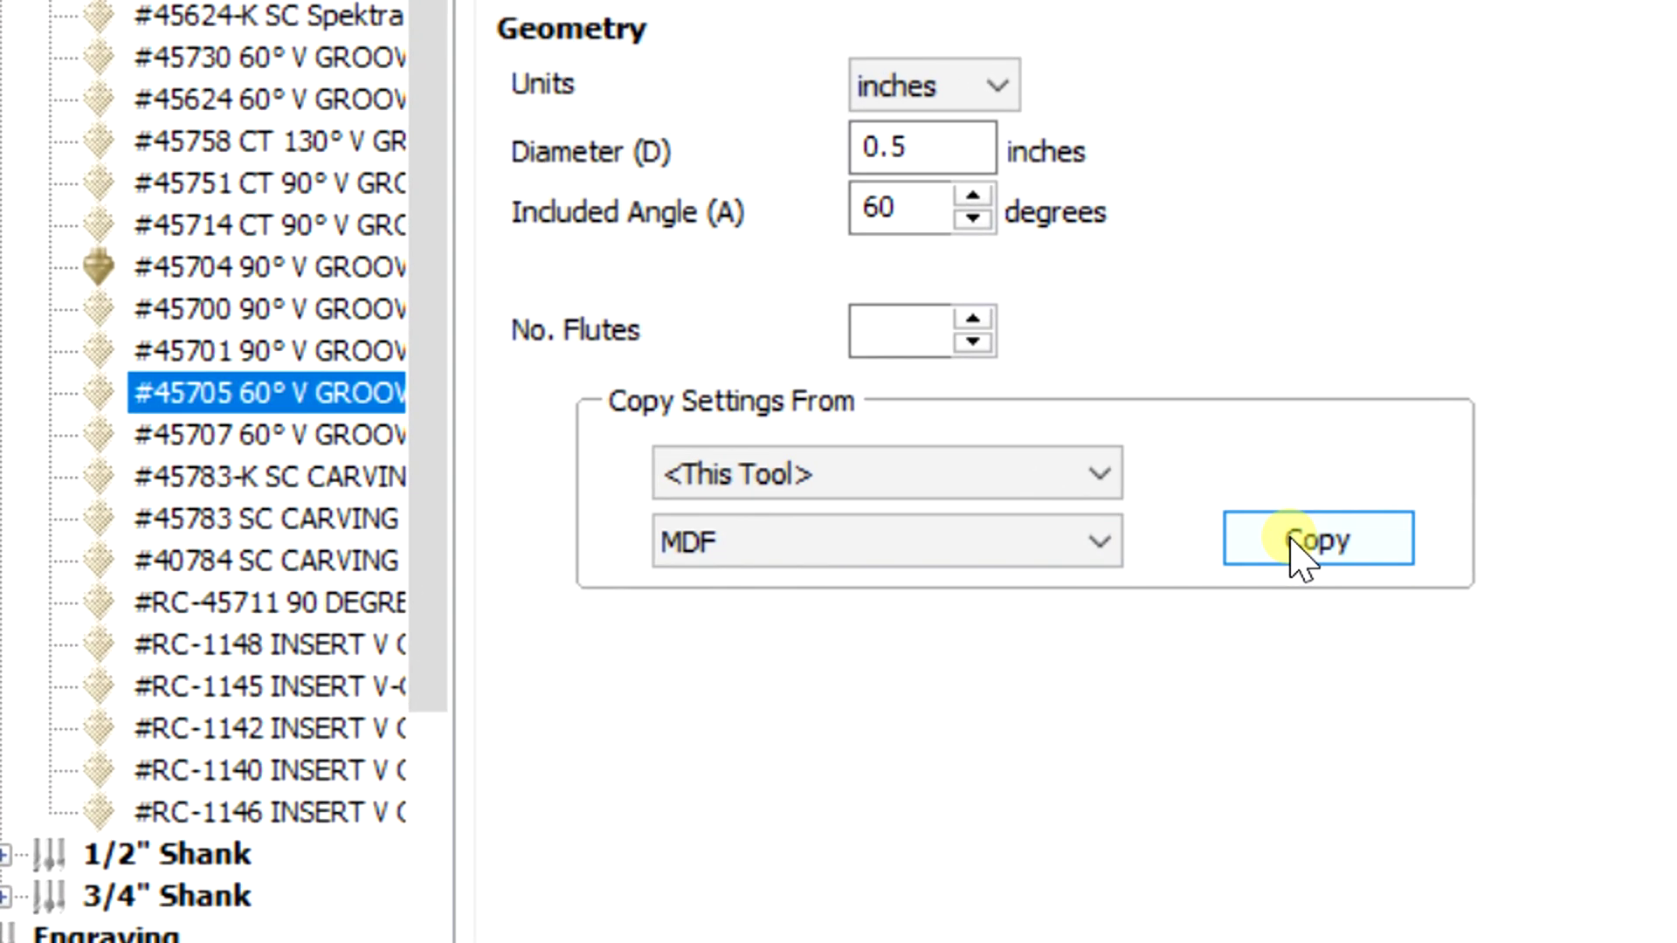
left_click(1316, 538)
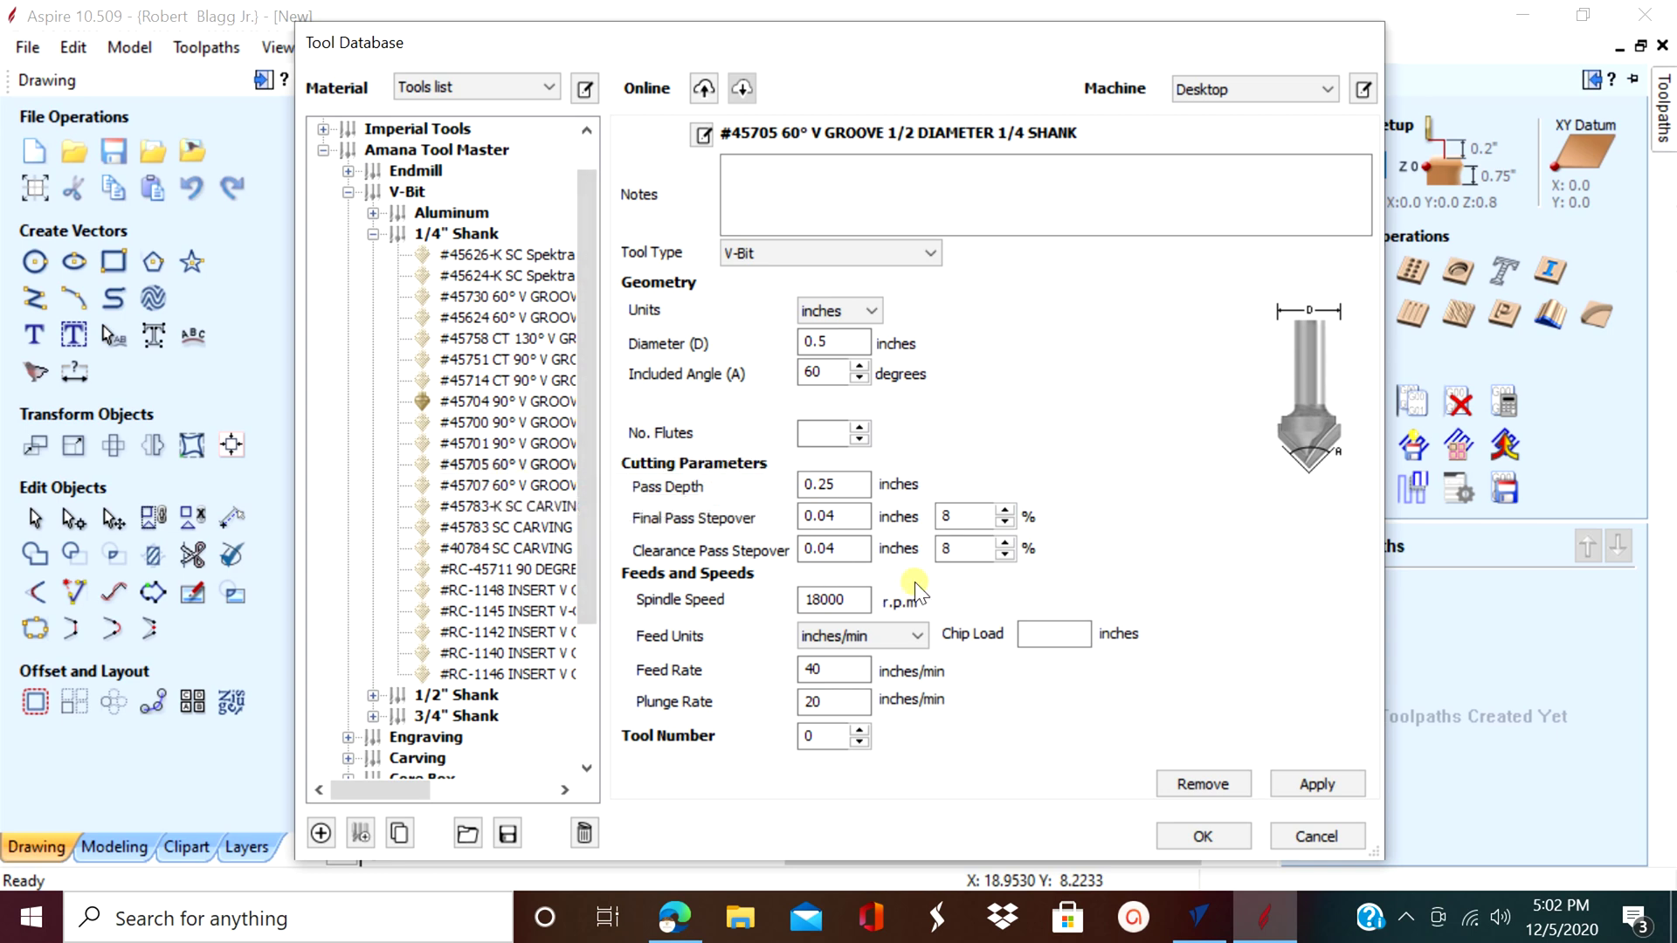
double_click(826, 701)
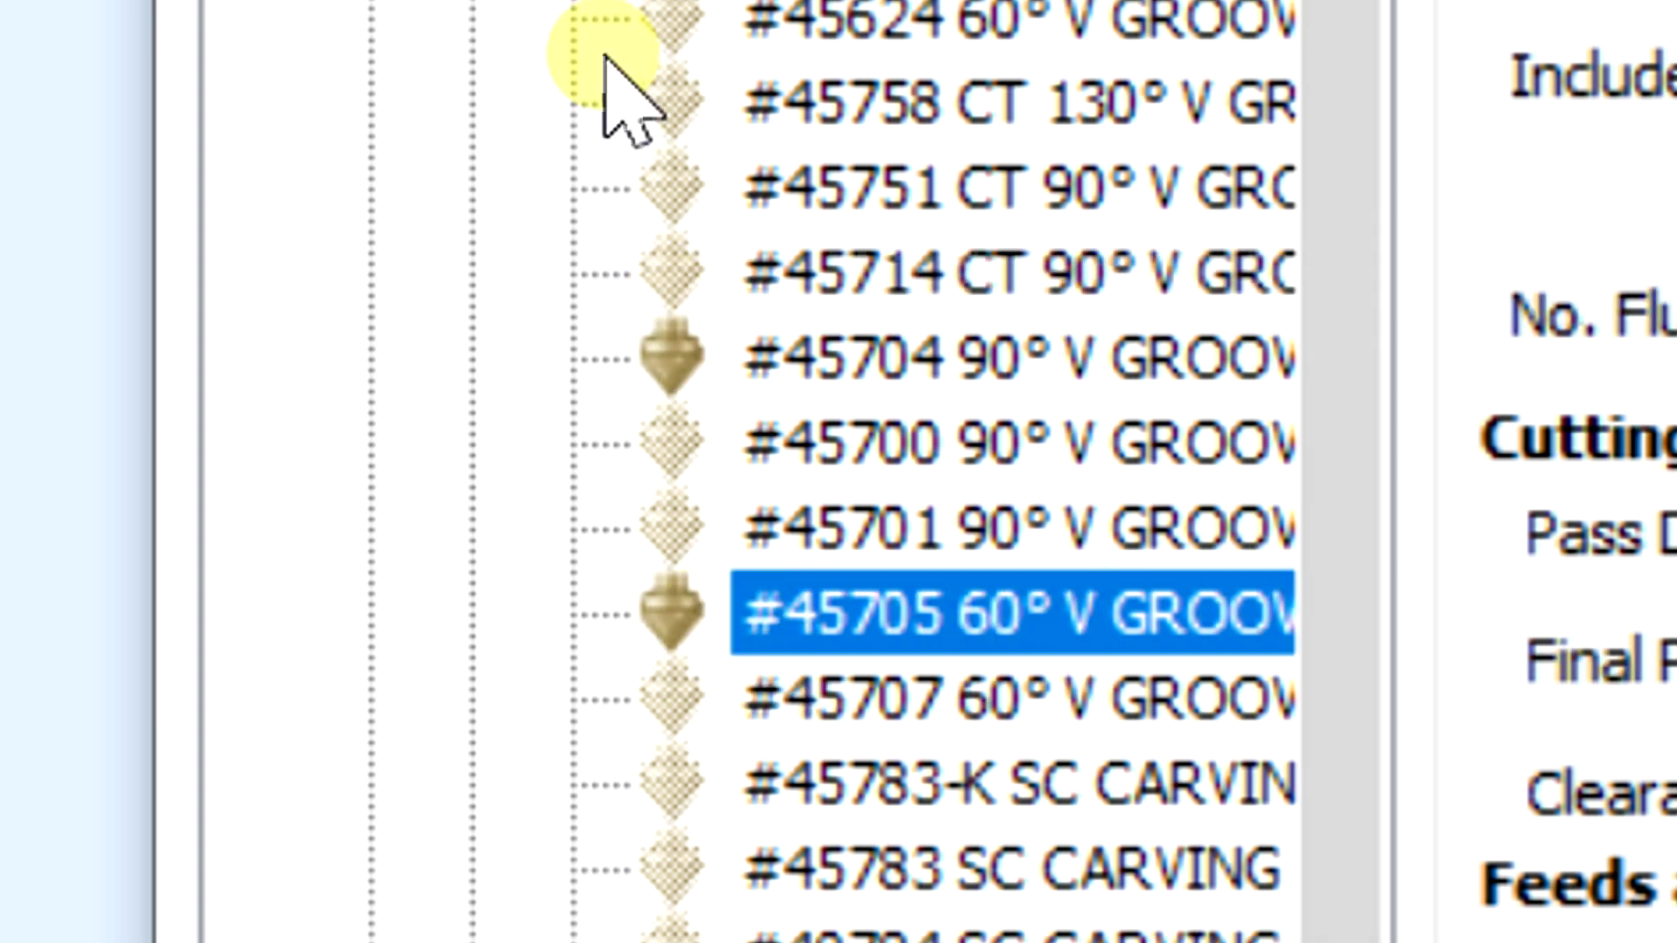
Collapse and reopen the V-Bit 1/4" Shank group, check the settings of tool #45705, and accept the Tool Database changes.
left_click(374, 277)
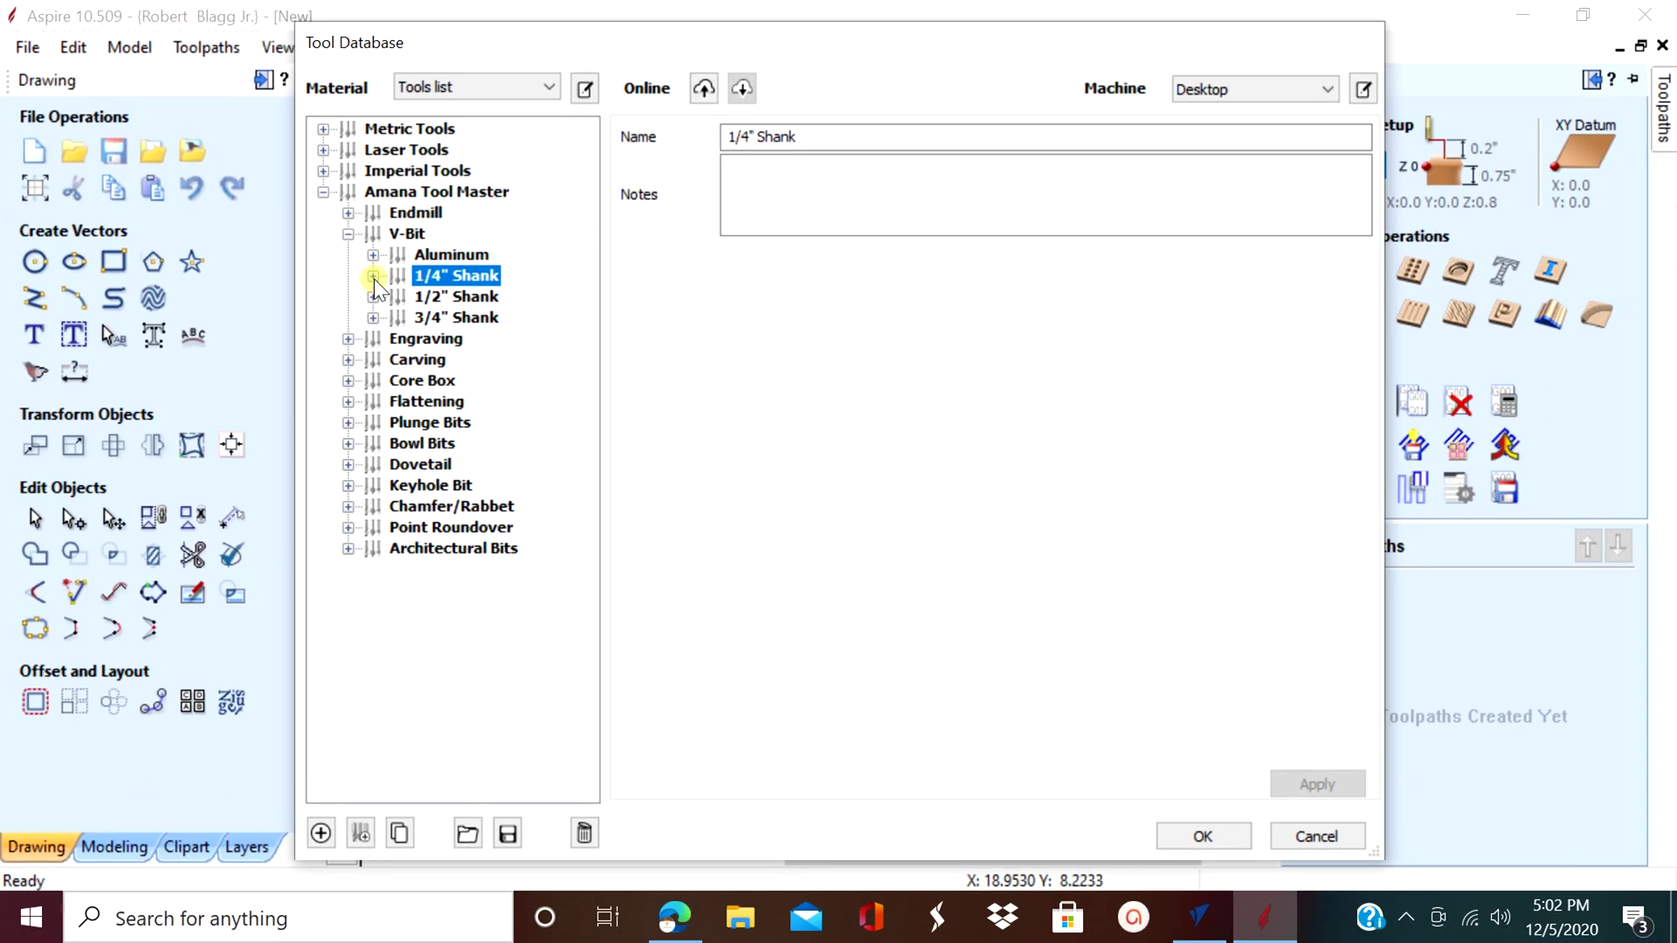
left_click(374, 277)
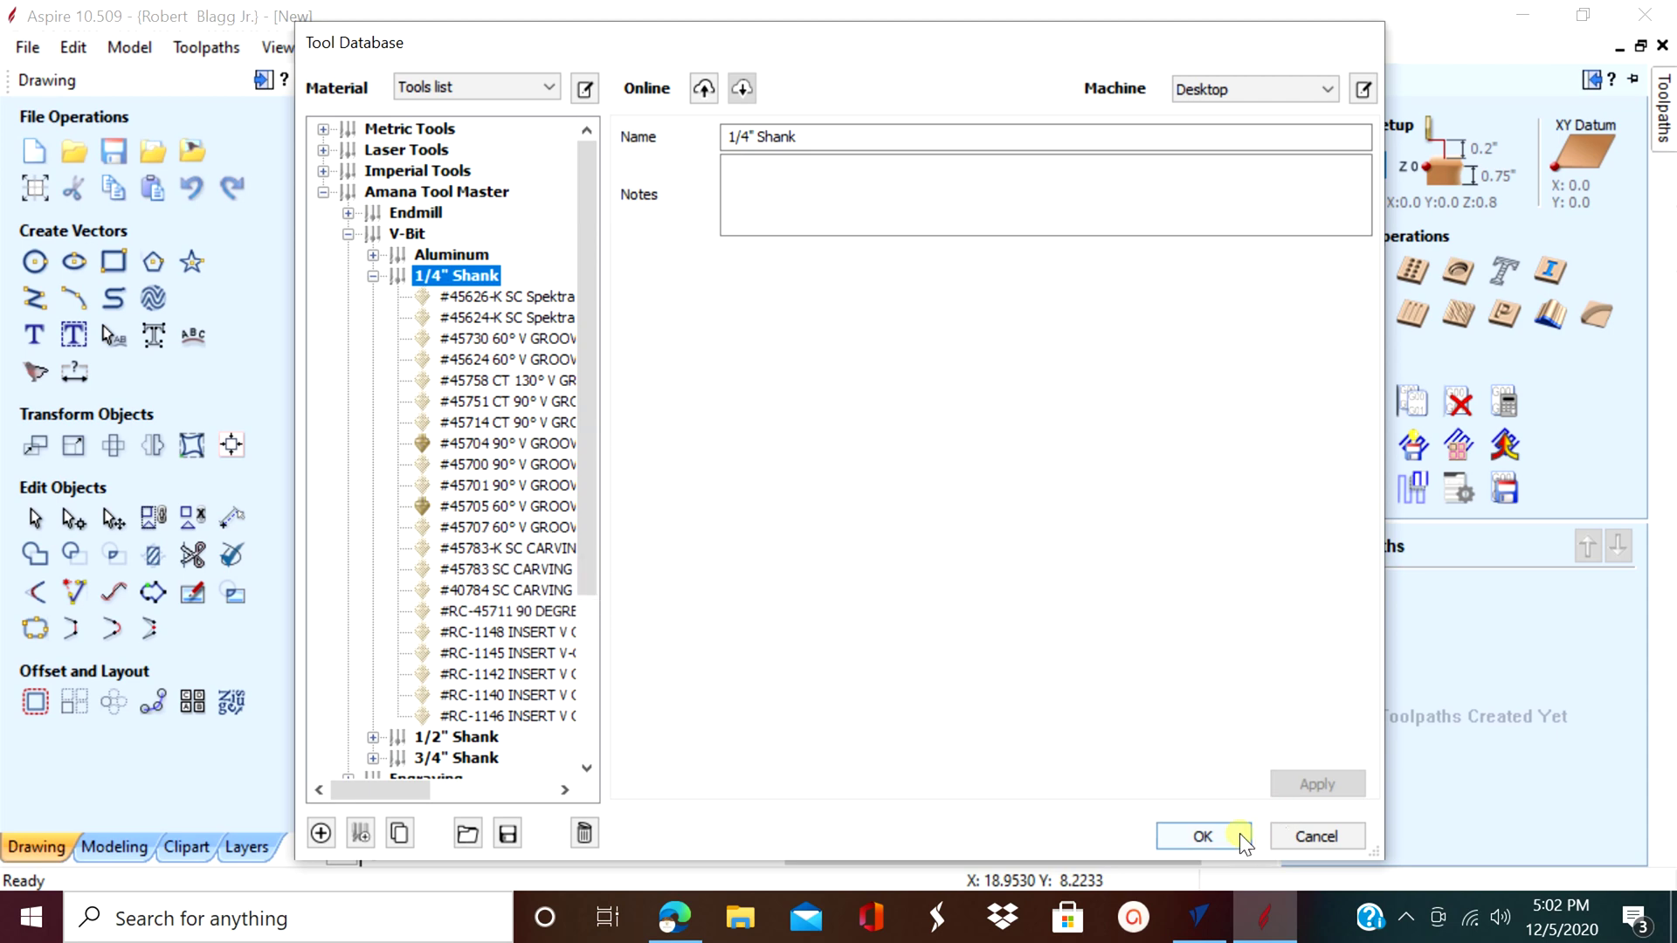
left_click(502, 507)
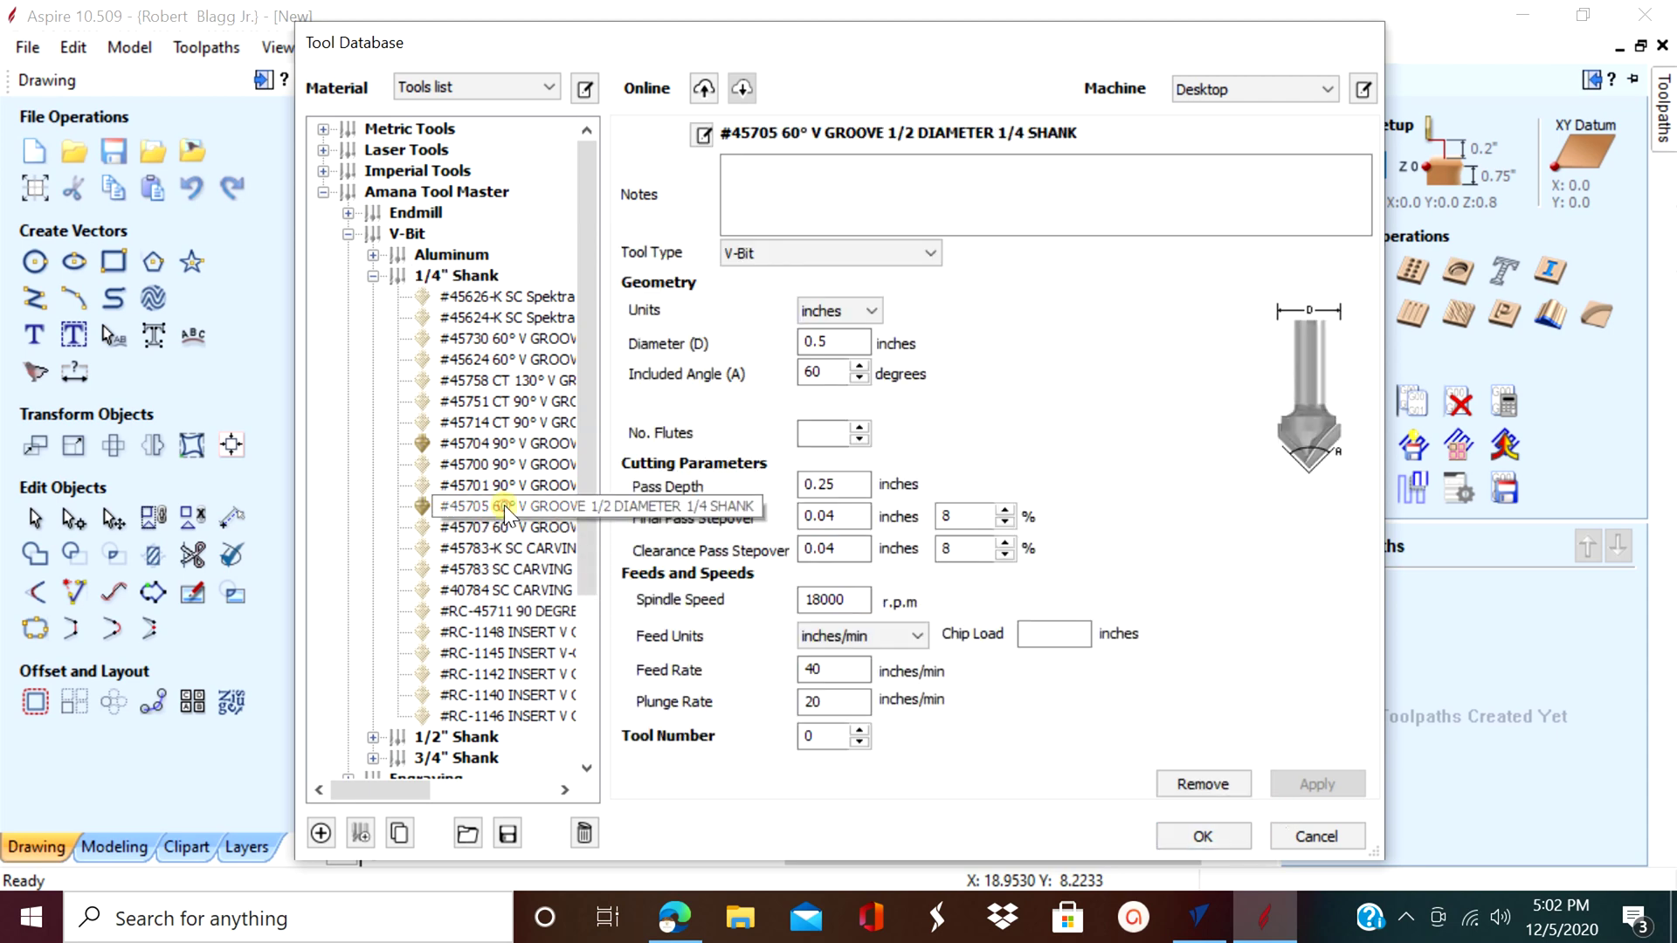
left_click(1166, 840)
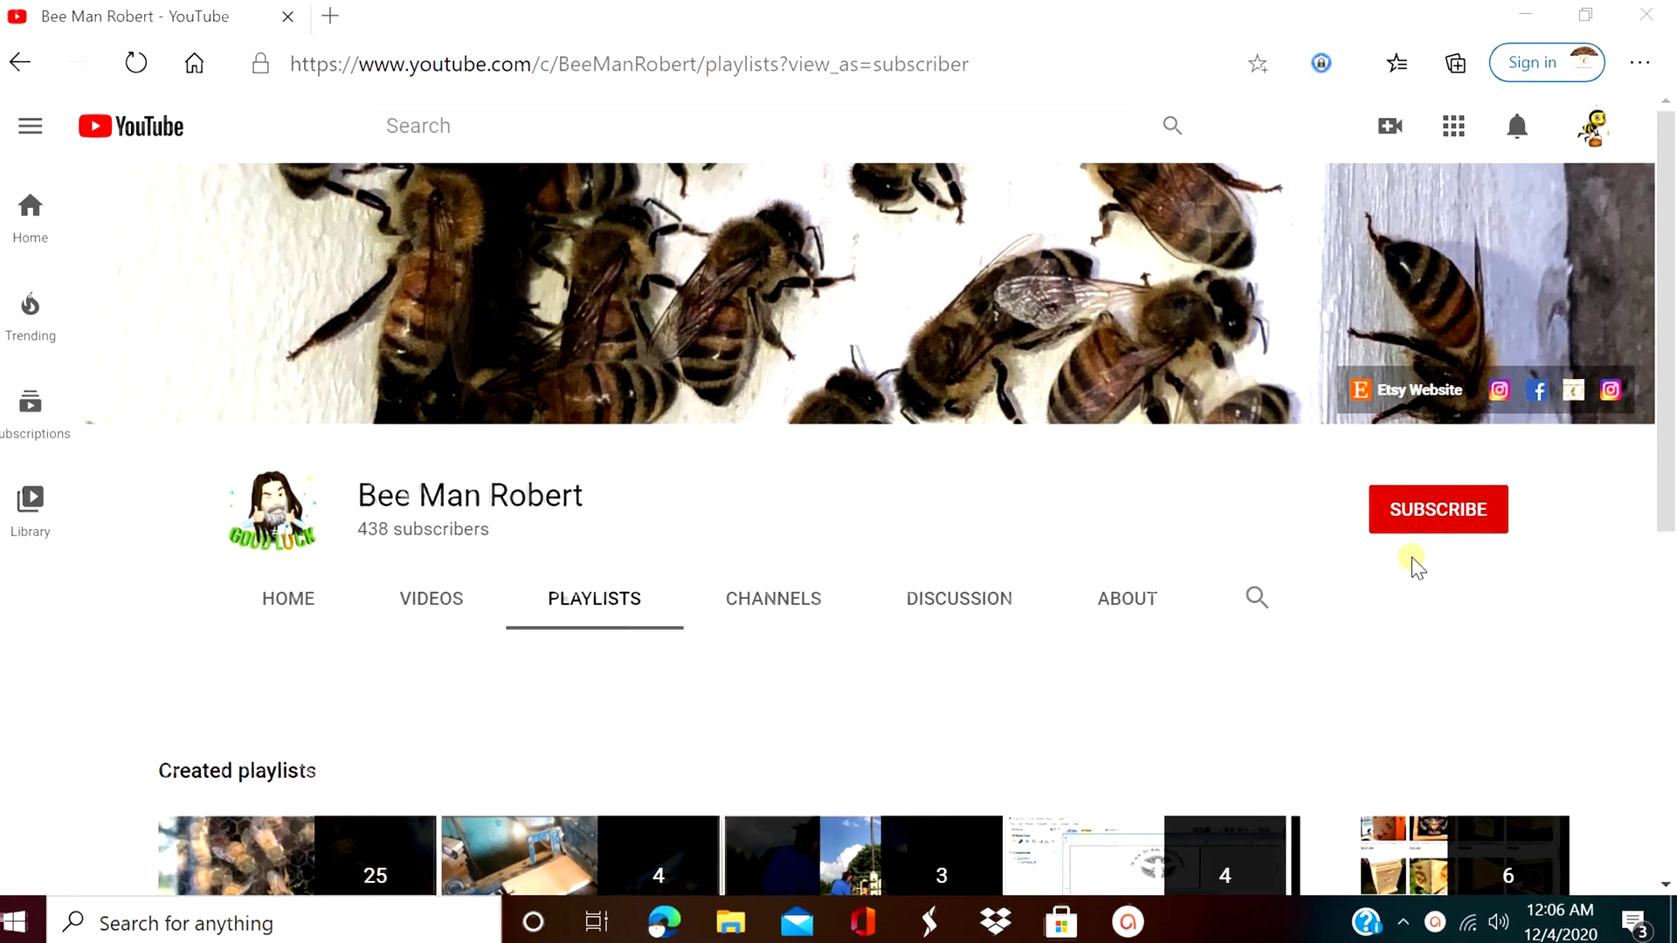
On the YouTube channel page in the browser, subscribe to the channel and turn on all of its notifications.
left_click(1220, 577)
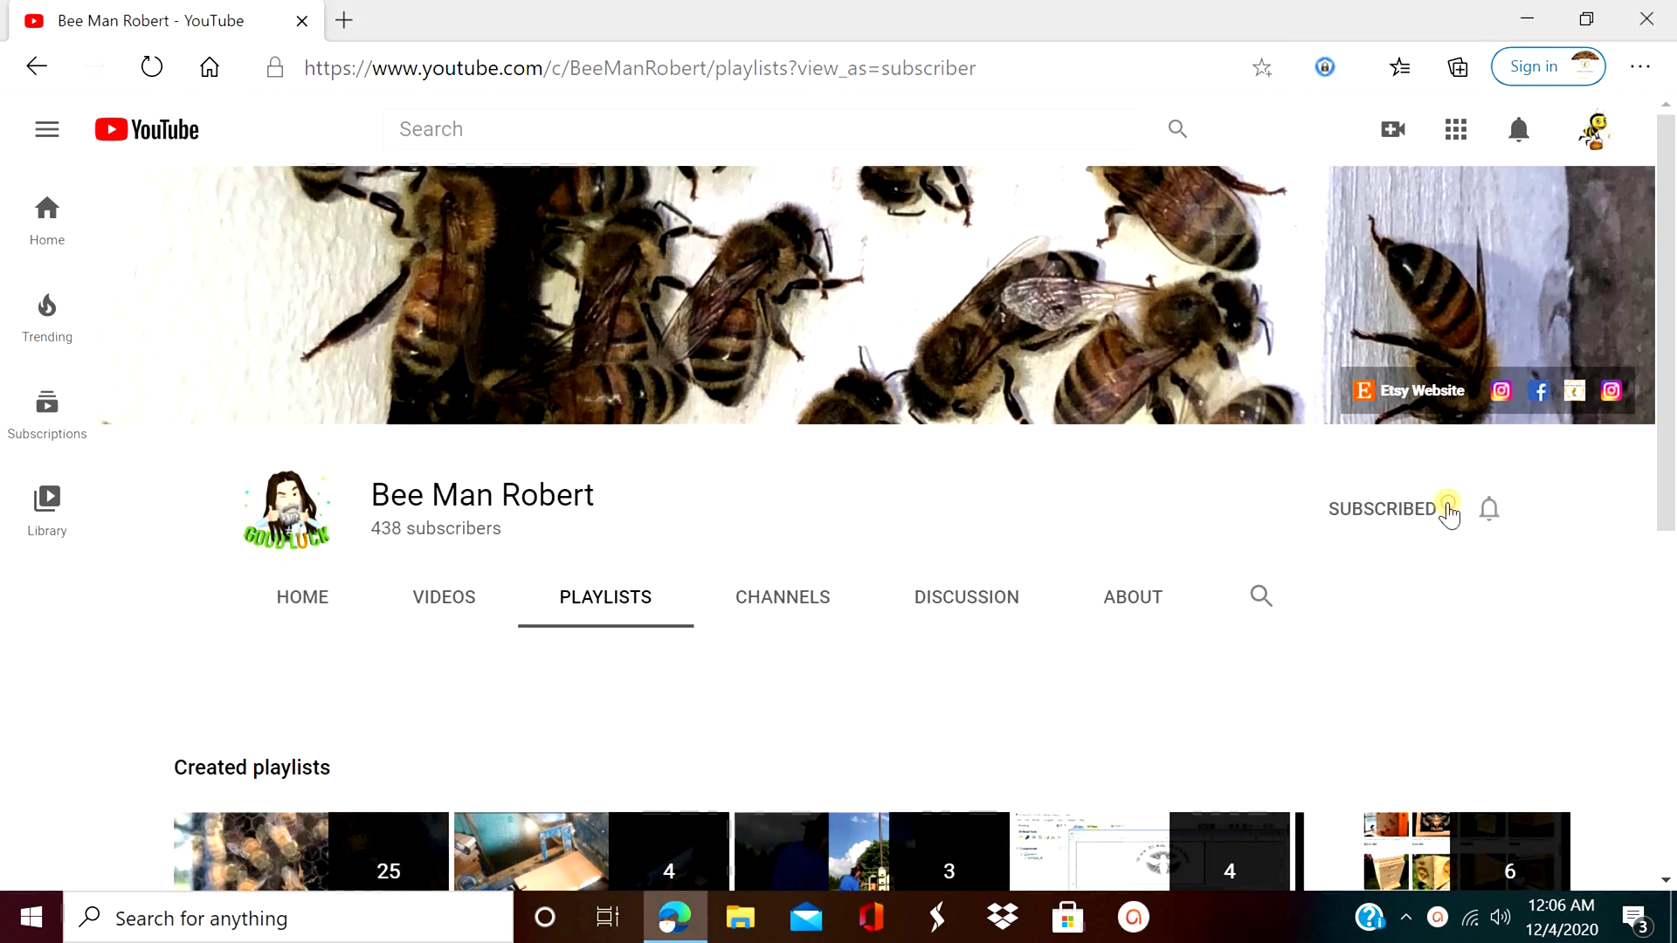
left_click(1495, 517)
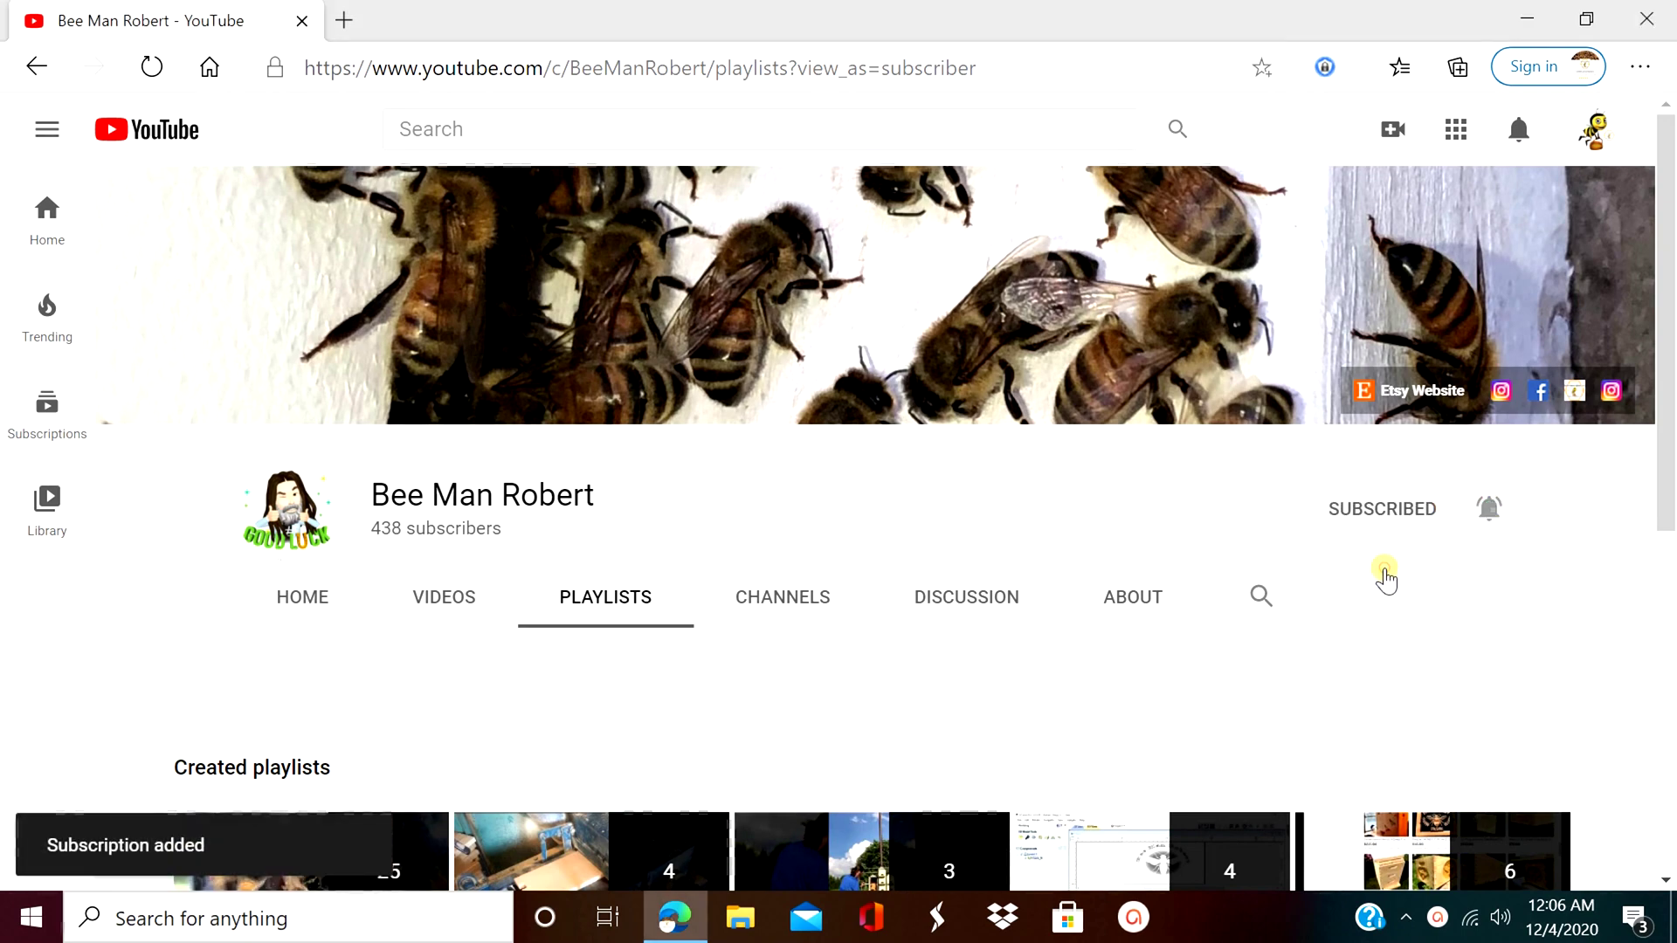
left_click(1380, 568)
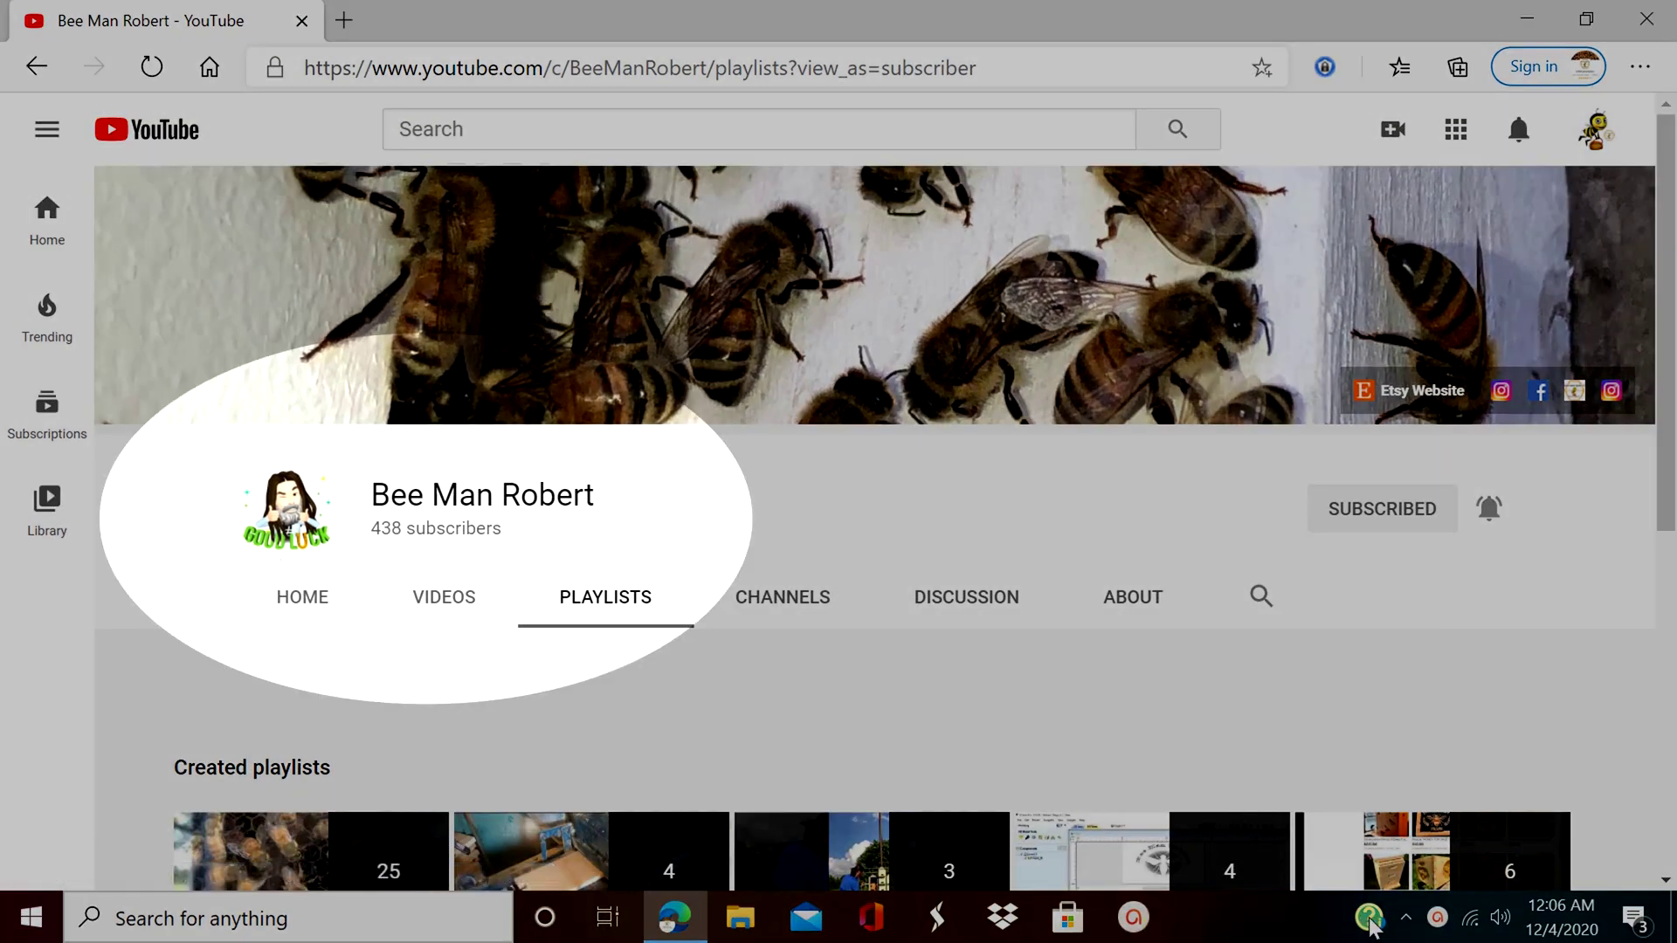
mouse_move(1423, 888)
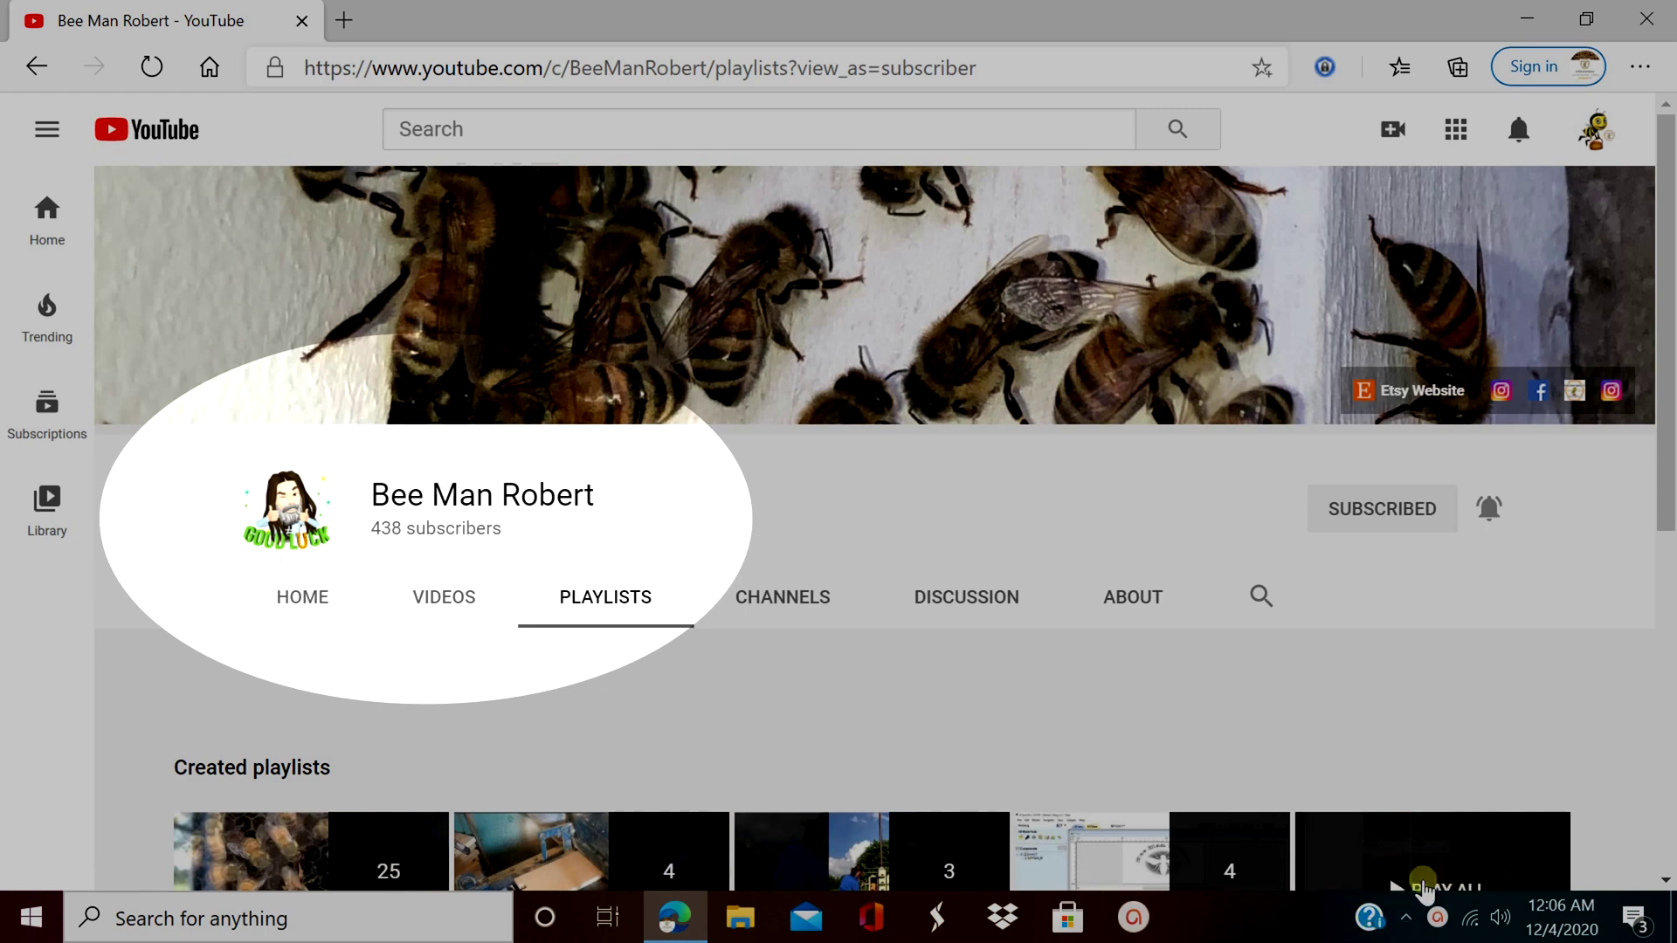